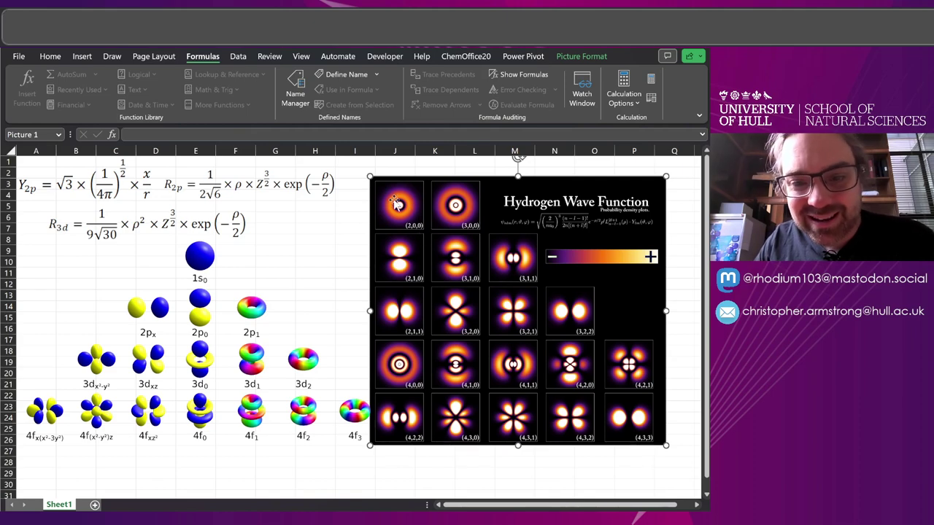
Shift the Hydrogen Wave Function picture to the right and nudge the orbital shapes picture slightly down and right
drag(452, 240, 471, 241)
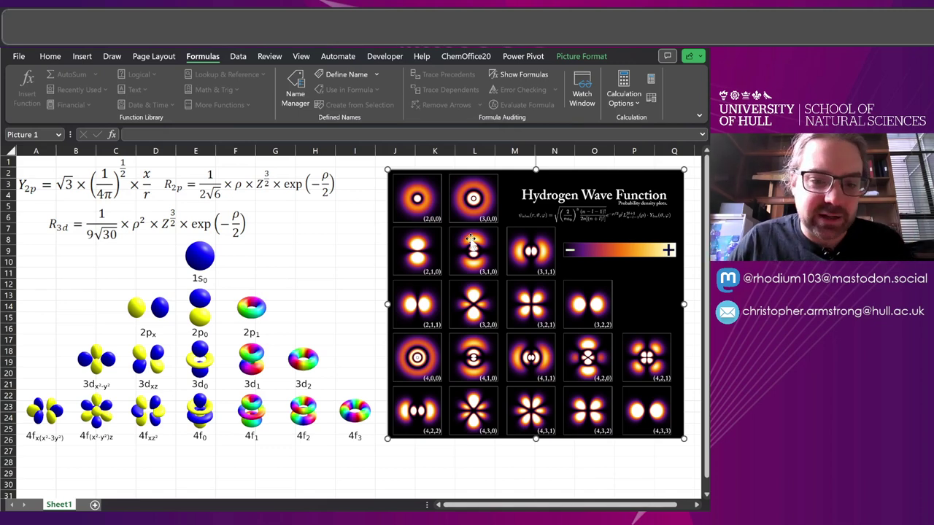
click(321, 403)
drag(299, 397, 304, 400)
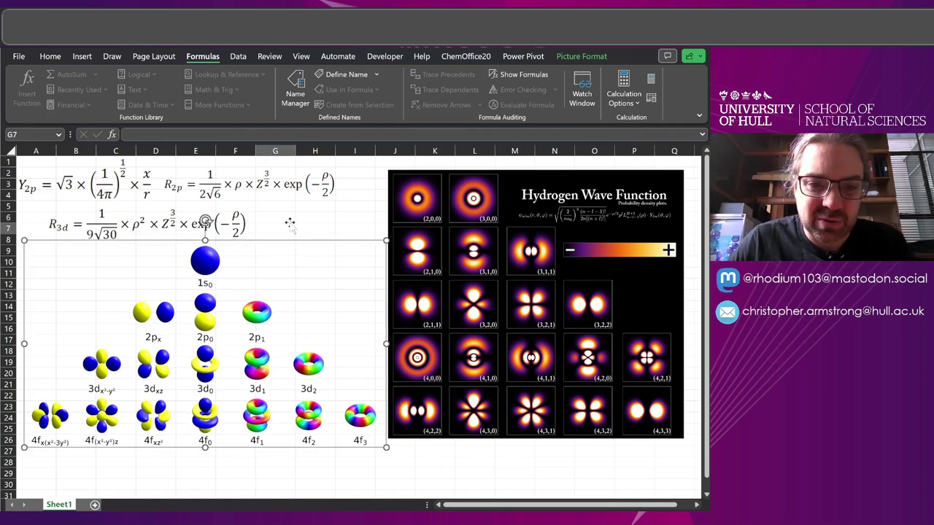
click(290, 225)
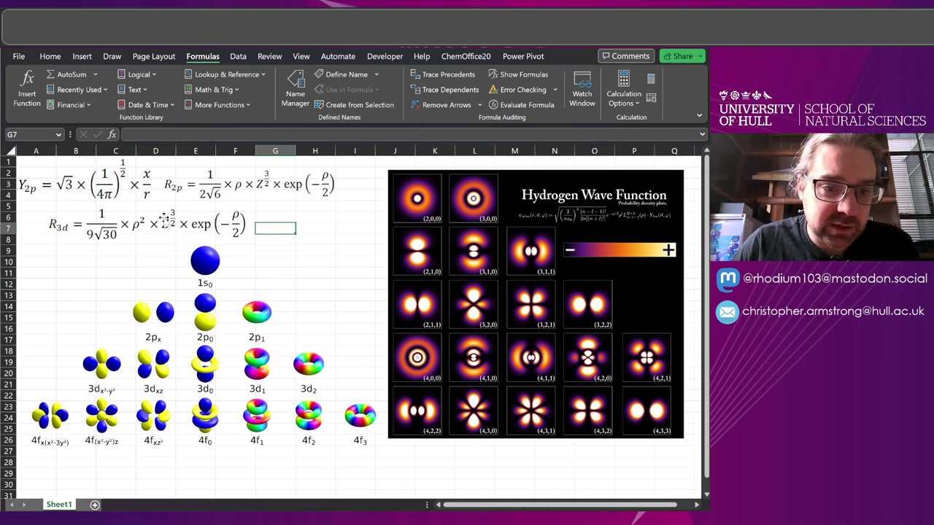
Space out the three equation pictures by moving the R3d, R2p and Y2p equations slightly to the right
drag(165, 221, 206, 228)
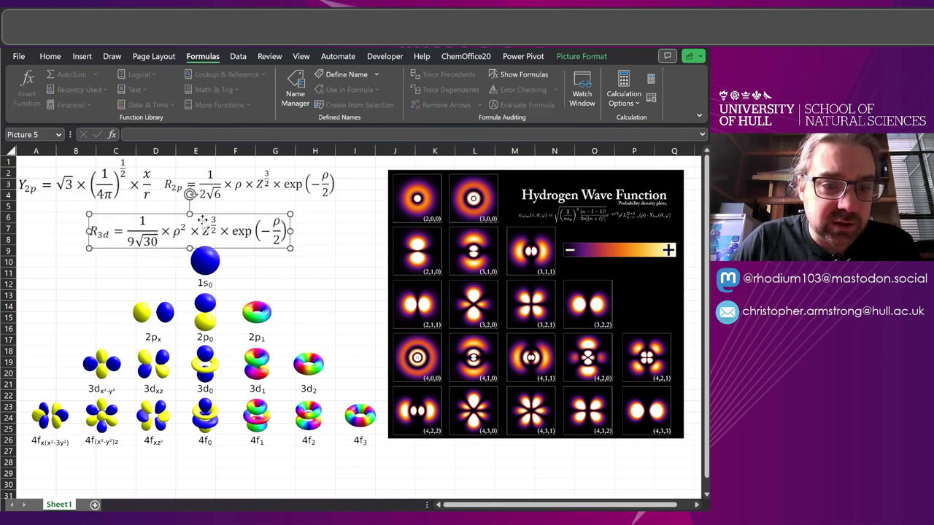
drag(221, 190, 255, 190)
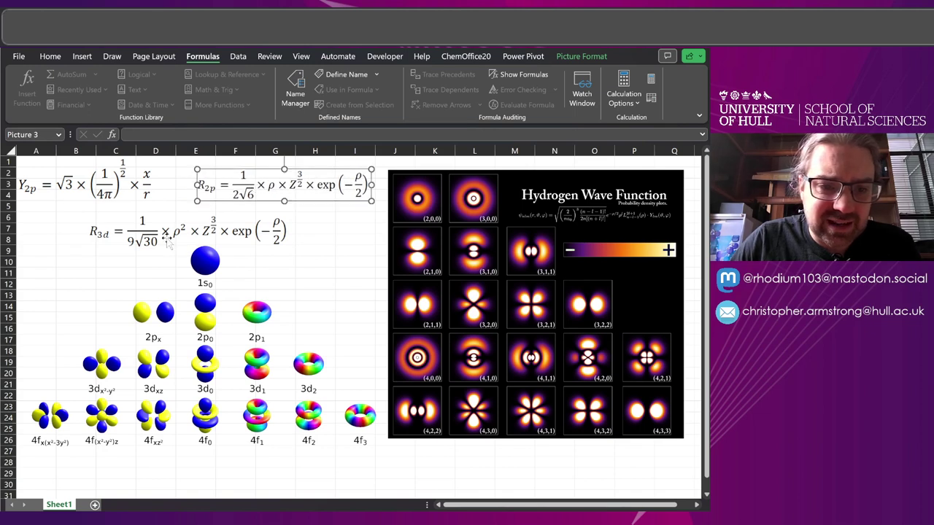
drag(87, 190, 102, 196)
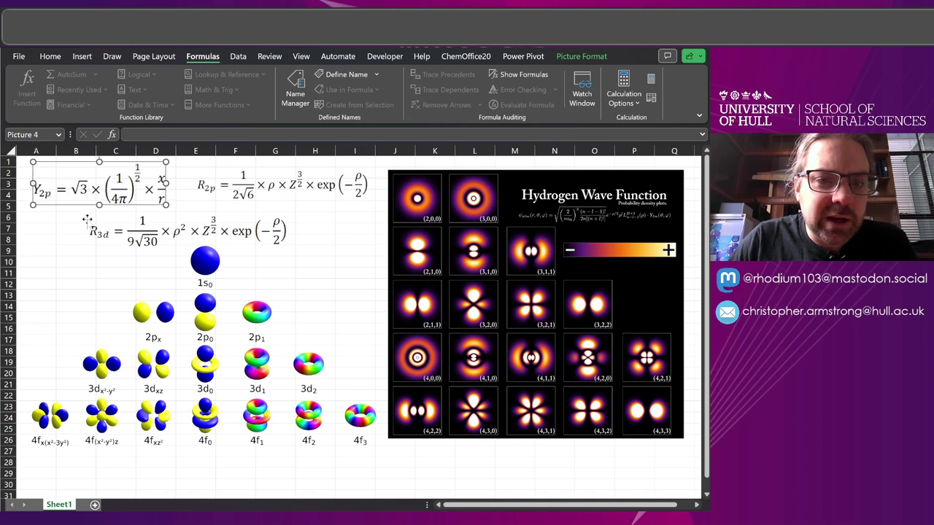
click(81, 241)
click(64, 187)
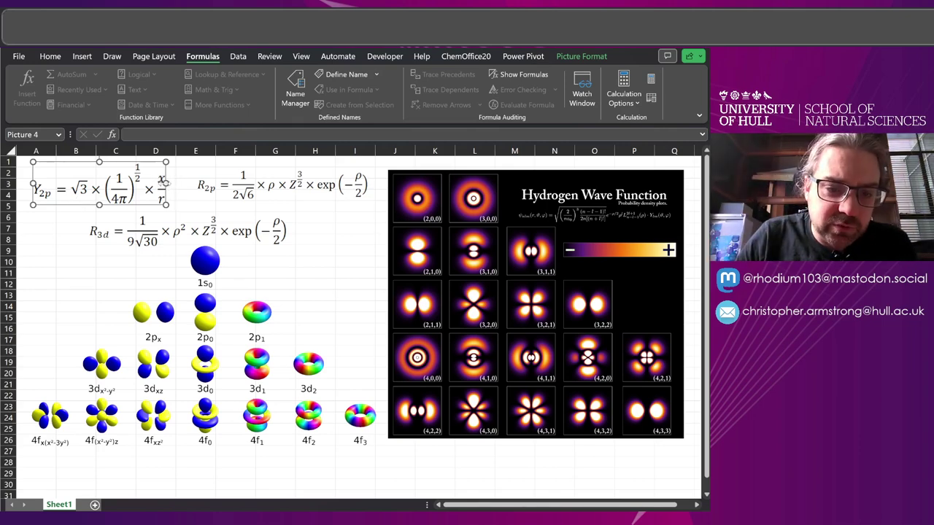
click(245, 190)
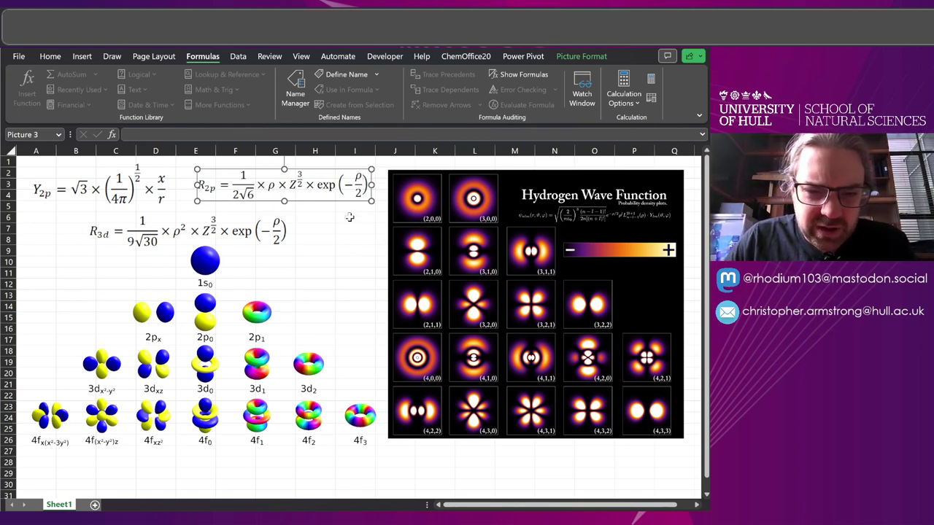
click(349, 216)
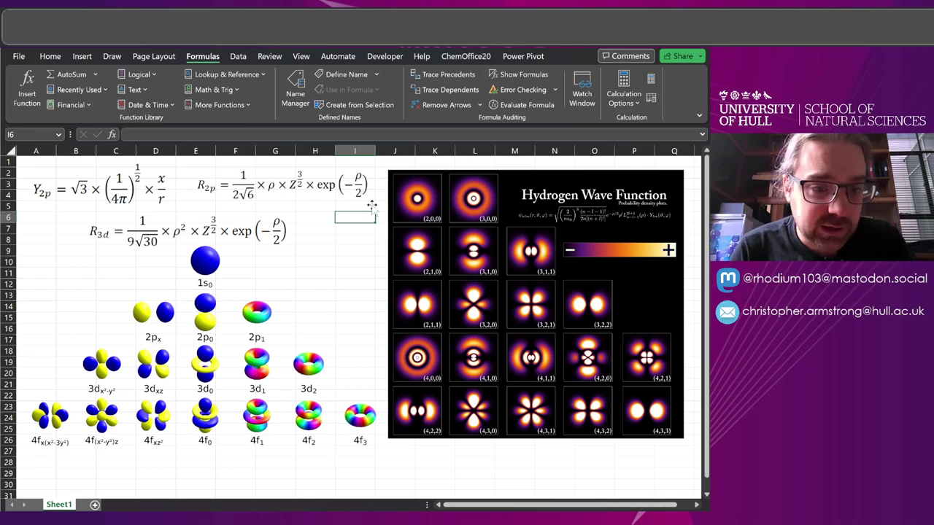
Switch to the Orbitron website in the browser and review the 3d orbitals introduction images and the 3d equations table
mouse_move(445, 504)
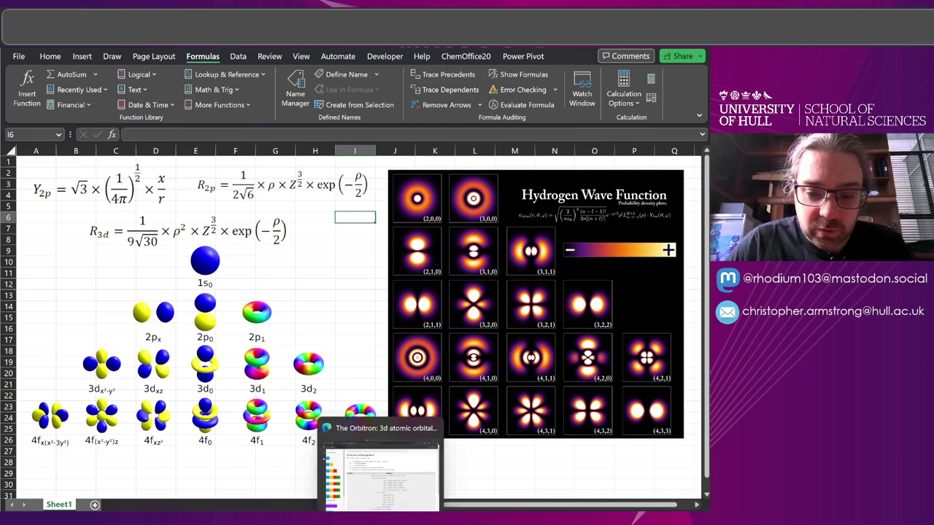
click(375, 494)
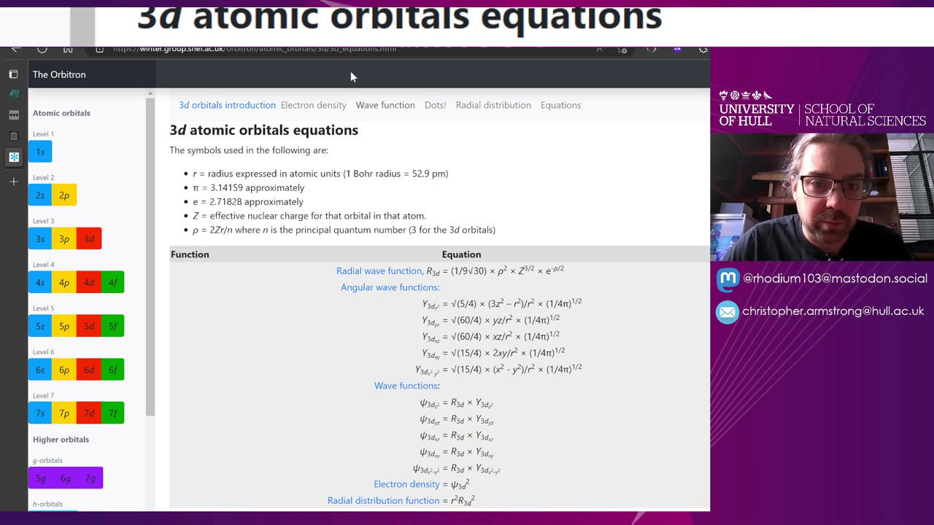
click(232, 110)
scroll(416, 243, down, 4)
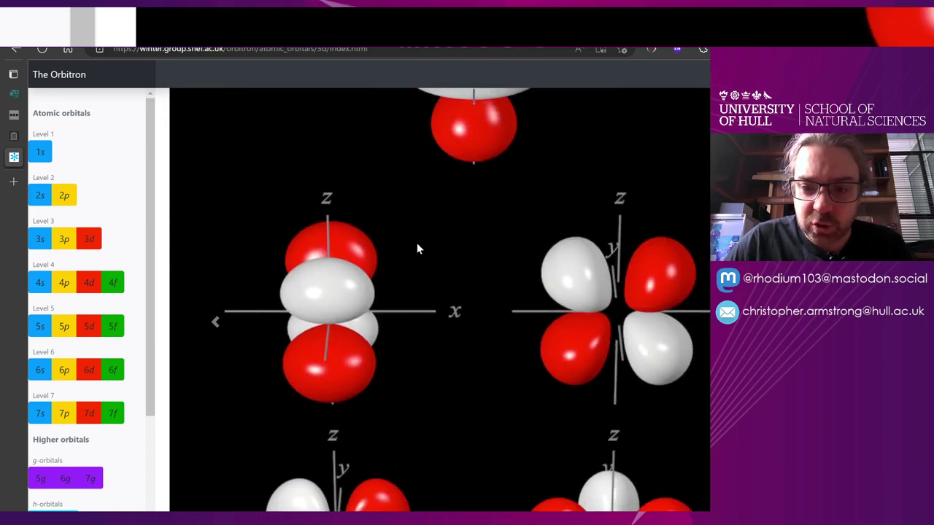
scroll(417, 243, up, 4)
click(561, 106)
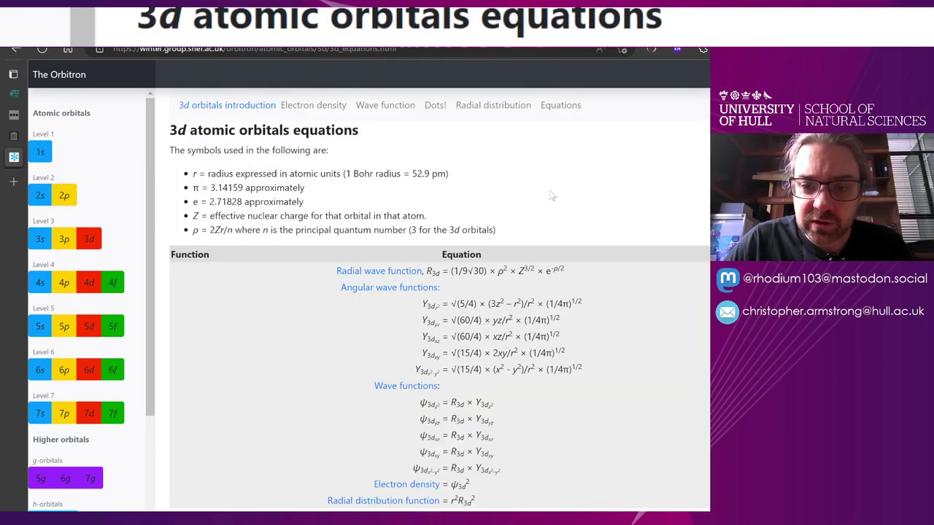
scroll(555, 193, down, 2)
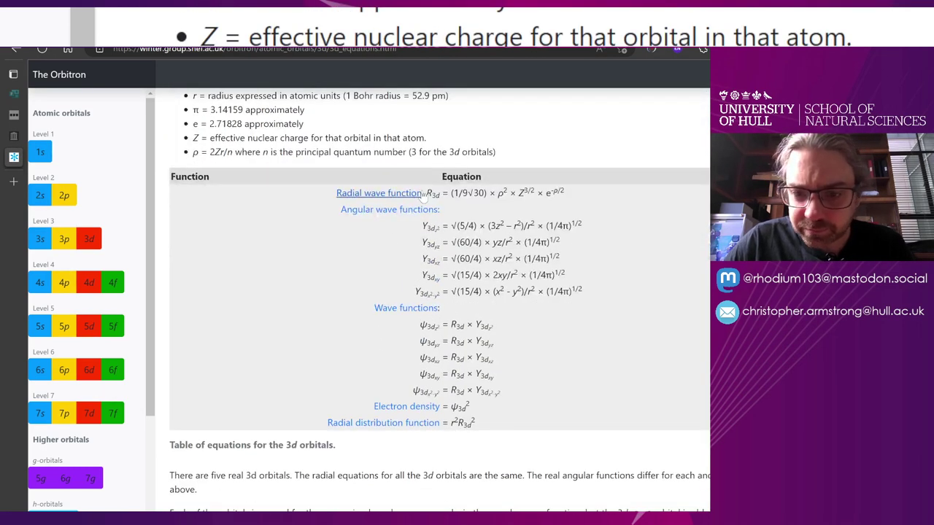
Switch back to Excel, add a new sheet and enter =SEQUENCE(51,1,-25,1) in cell A2
click(510, 520)
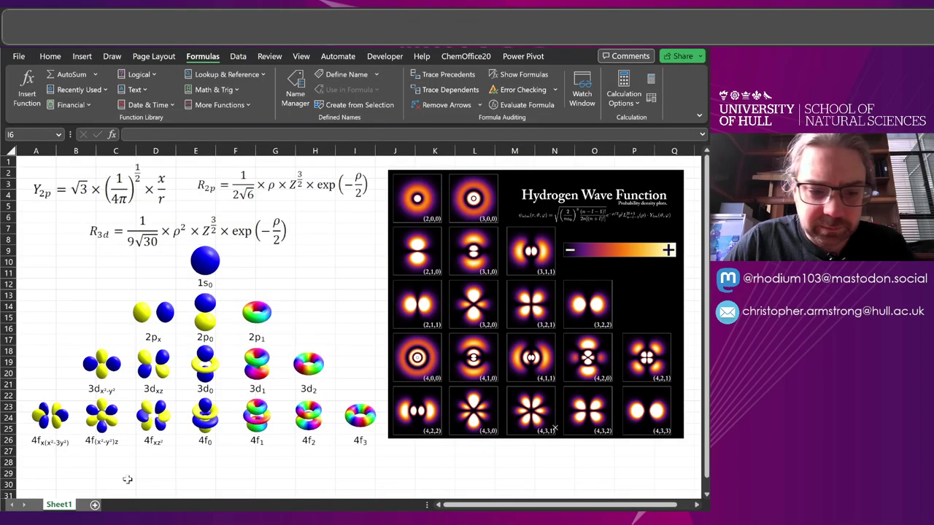
click(95, 505)
click(51, 176)
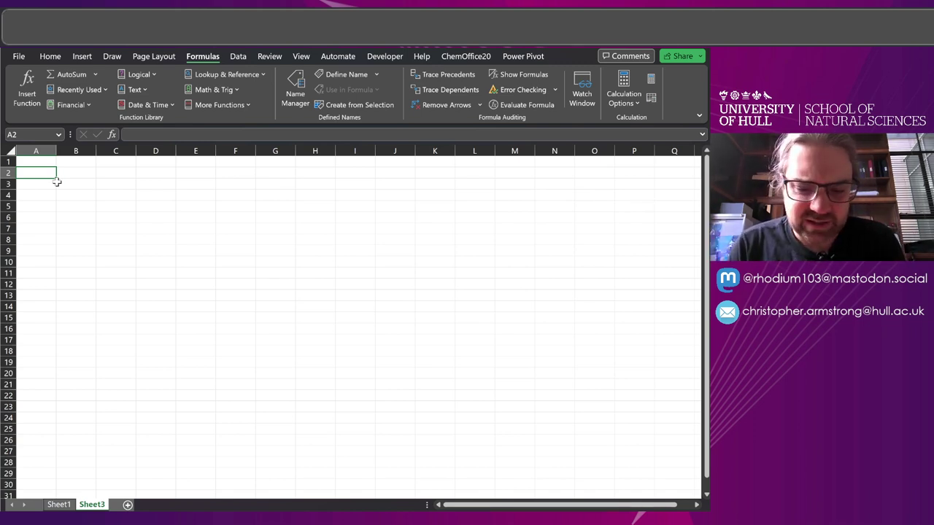
text(=SEQ)
key(Tab)
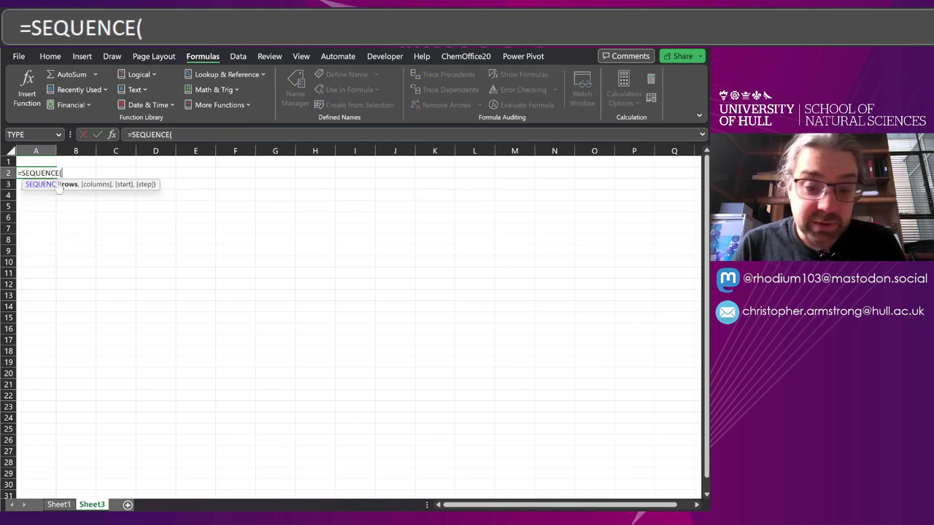
text(51)
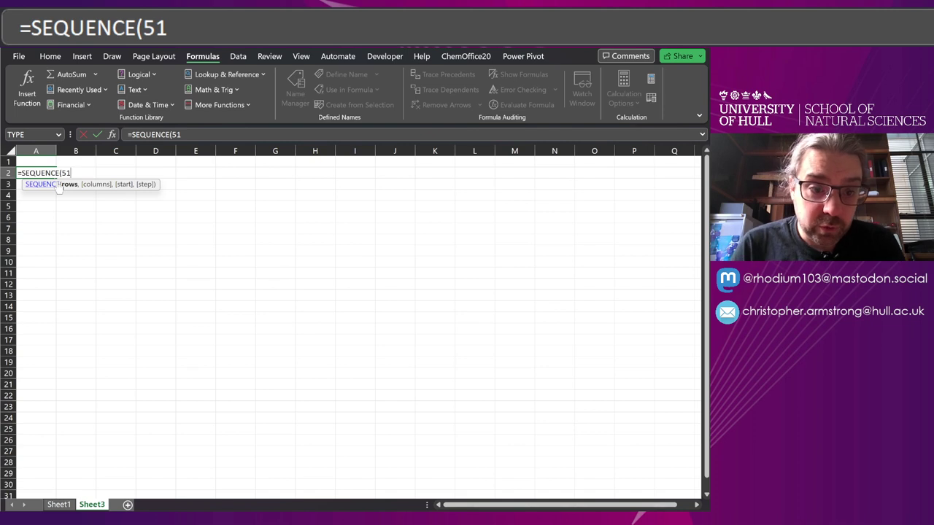
text(,1,)
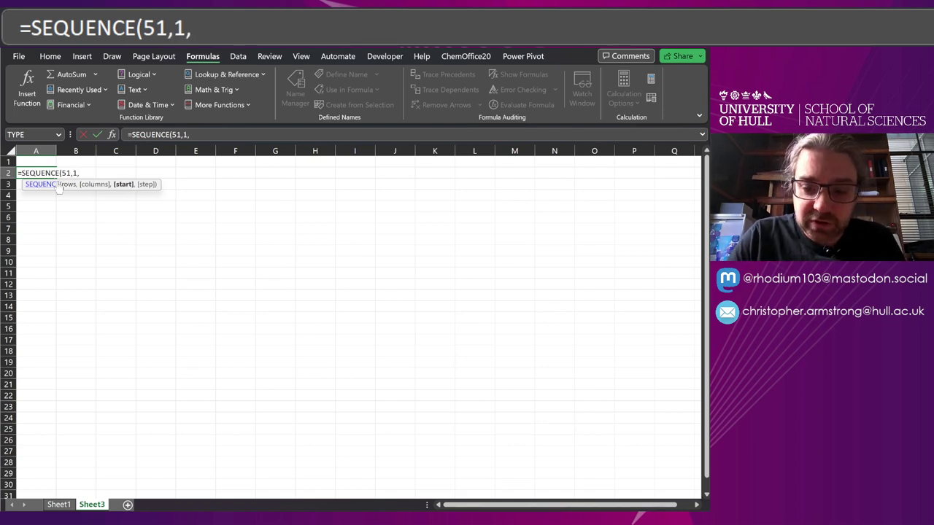
text(-25,1))
key(Return)
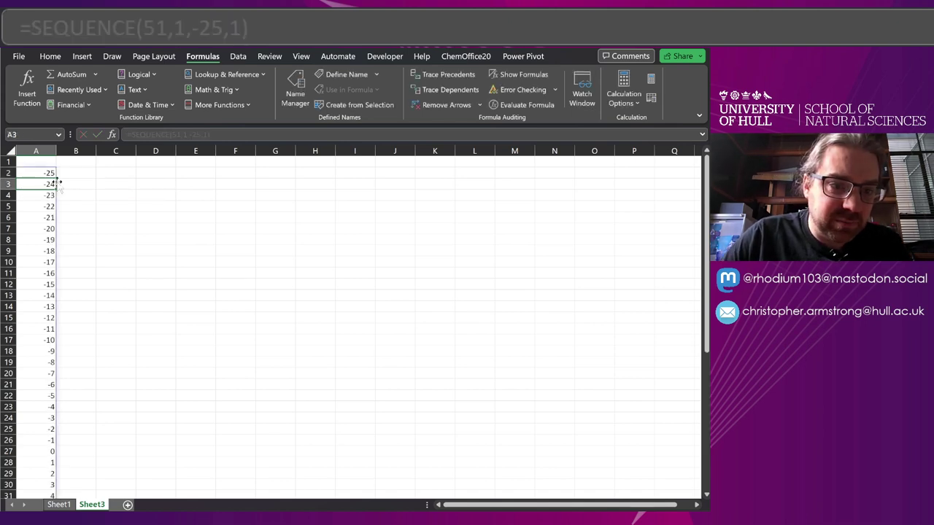
Extend the formula in A2 to =SEQUENCE(51,1,-25,1)/10 and check the column of values down to its end
scroll(55, 178, down, 2)
scroll(53, 179, down, 3)
scroll(52, 179, down, 3)
scroll(52, 179, up, 9)
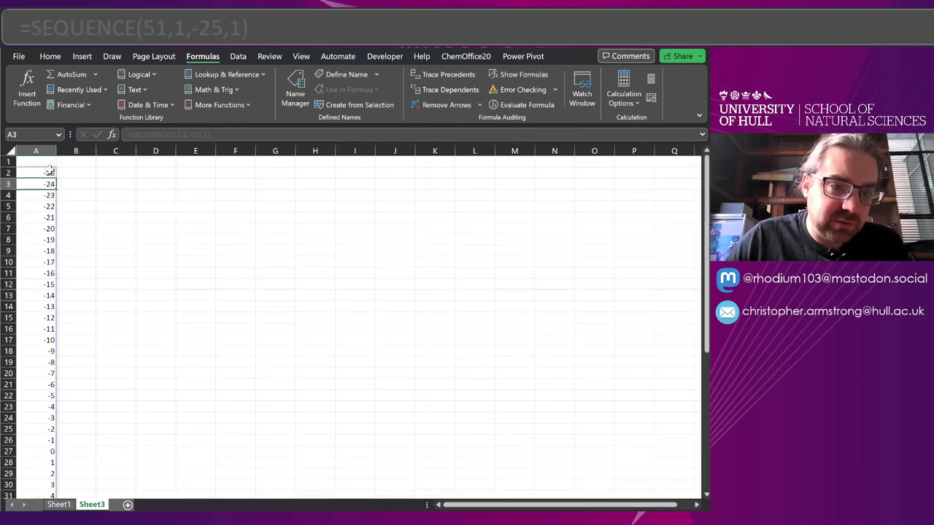
click(52, 173)
key(F2)
text(/10)
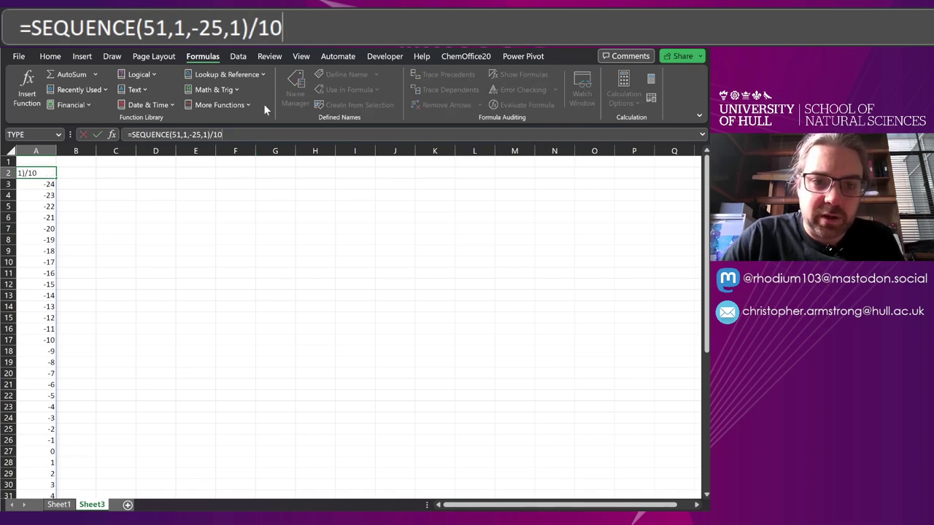
key(Return)
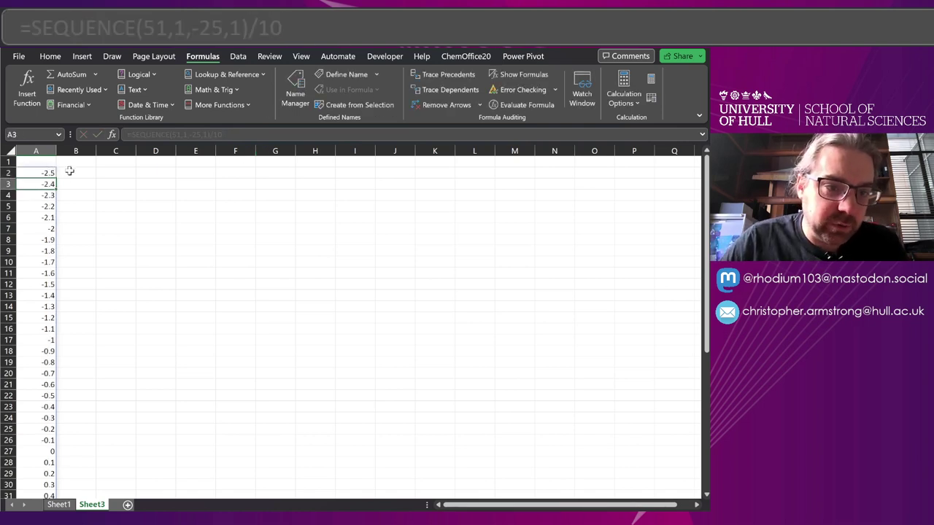
scroll(31, 175, down, 8)
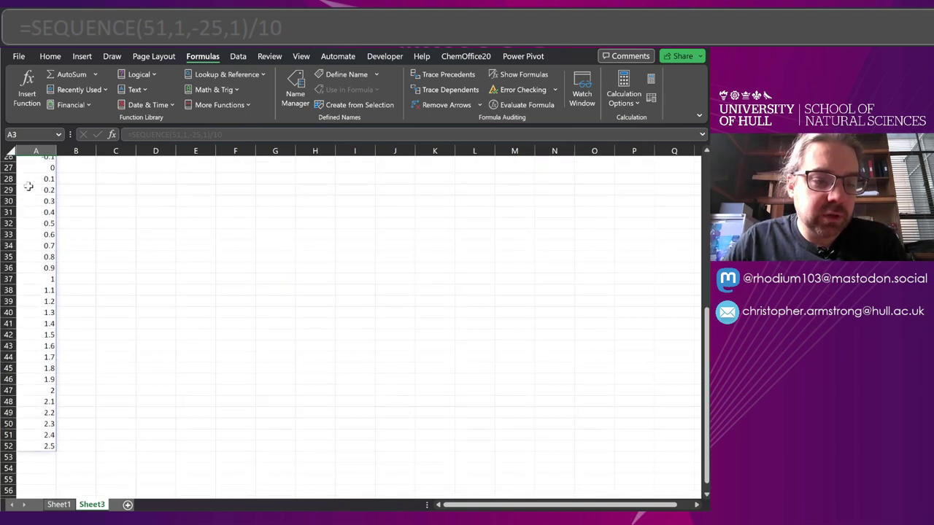
scroll(40, 182, up, 9)
Copy the text of the sequence formula in A2 and paste it into cell B1
key(Up)
key(F2)
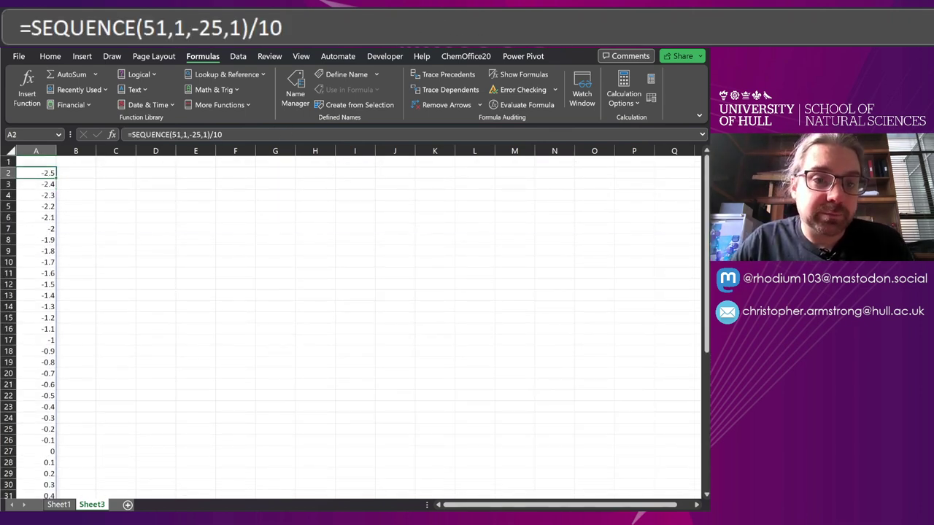
key(shift+Home)
key(ctrl+c)
key(Escape)
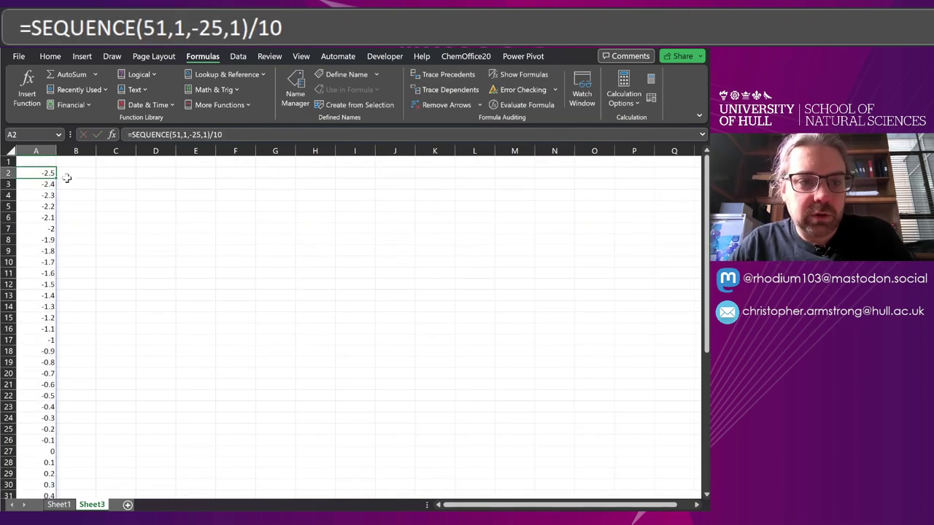
click(70, 162)
key(F2)
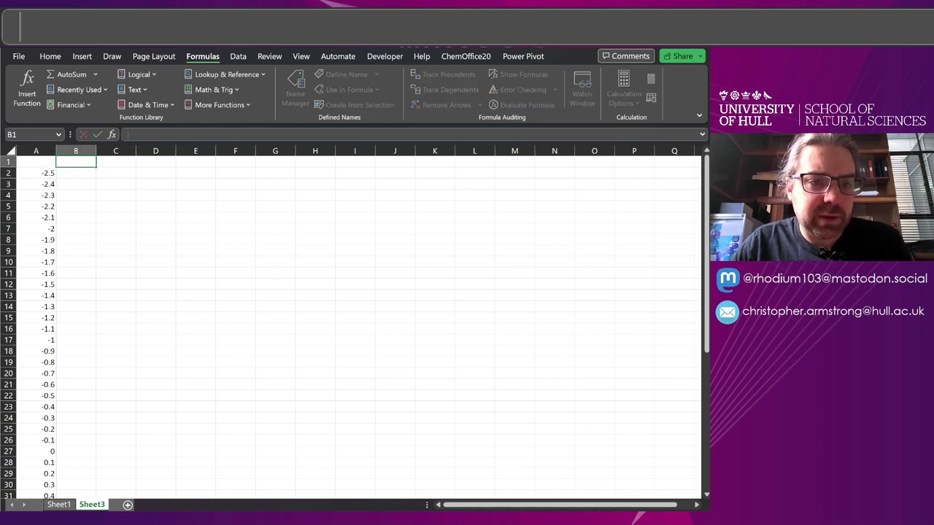
key(ctrl+v)
Change the formula in B1 to one row and 51 columns, =SEQUENCE(1,51,-25,1)/10
key(Left)
key(Left)
key(Left)
key(Left)
key(Left)
key(Left)
key(Left)
key(Left)
key(Left)
key(Left)
key(shift+Left)
key(shift+Left)
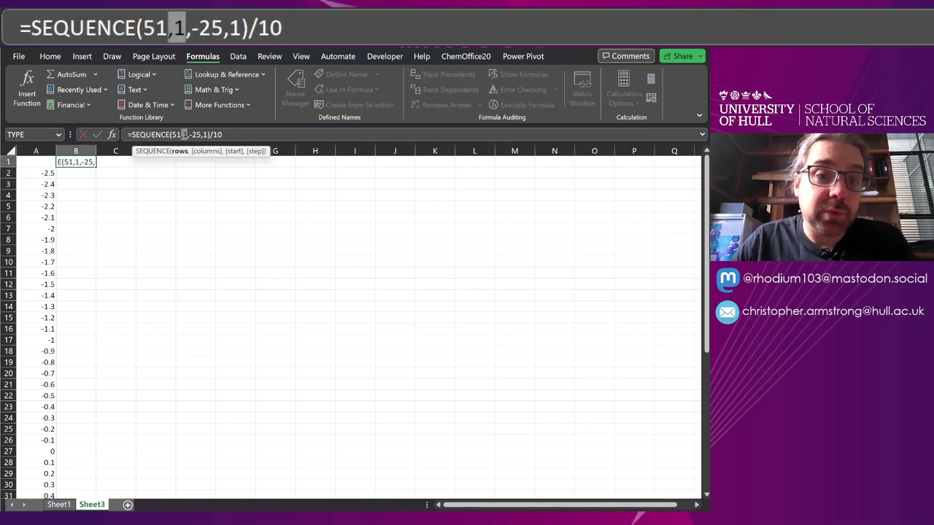
key(Right)
text(5)
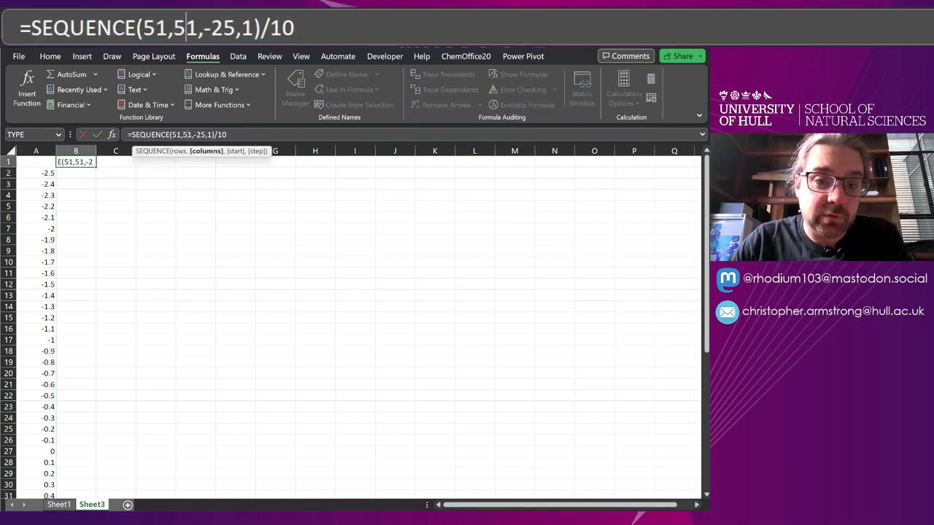
key(Left)
key(Left)
key(Left)
key(BackSpace)
key(BackSpace)
text(1)
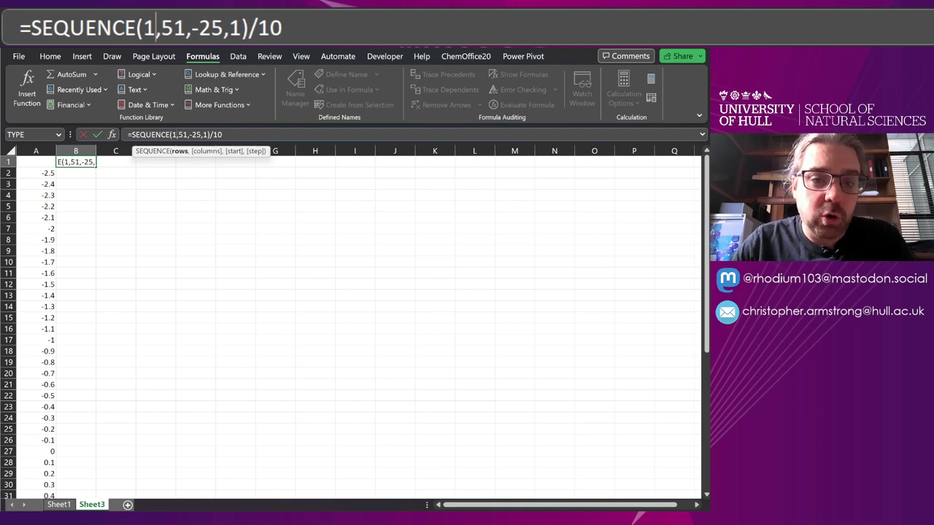
key(Return)
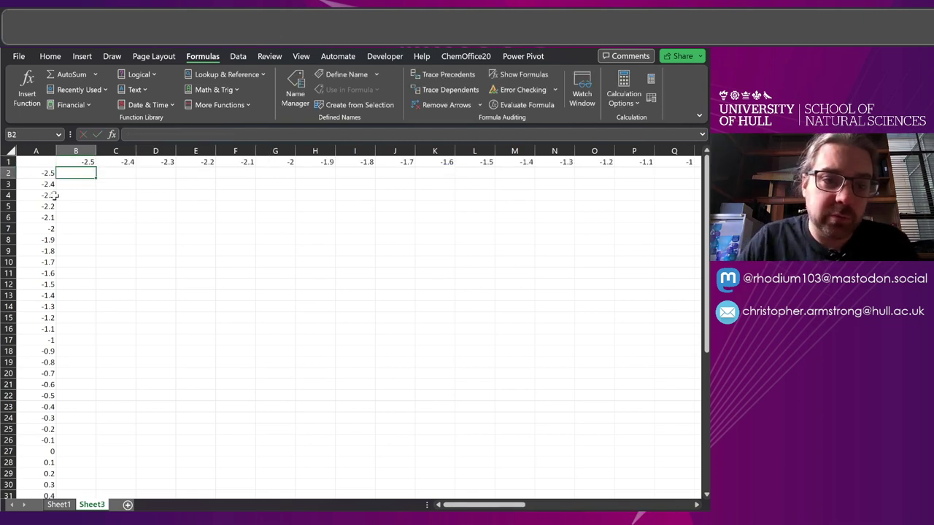
Check the coordinate row to its end in AZ and narrow columns B to AZ to one equal small width
scroll(121, 169, right, 10)
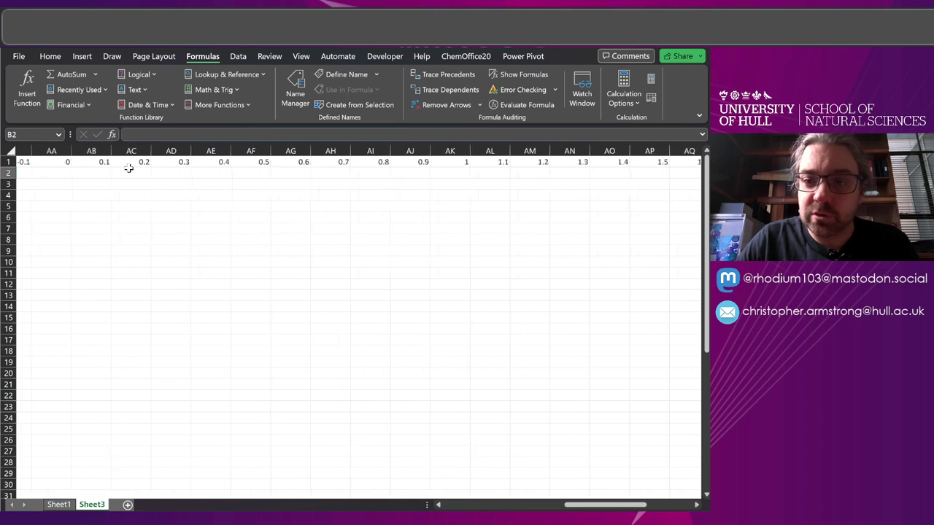
scroll(447, 156, right, 2)
click(546, 160)
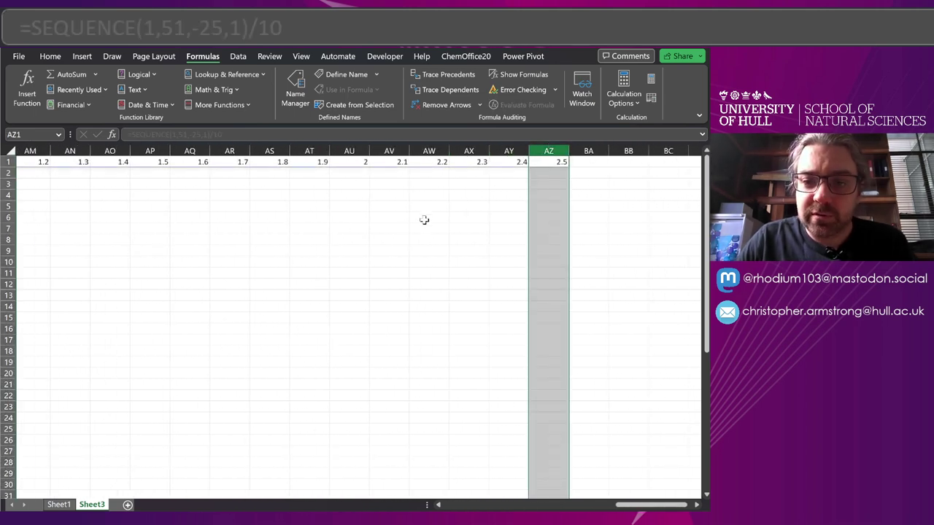
scroll(412, 211, left, 2)
scroll(412, 212, left, 10)
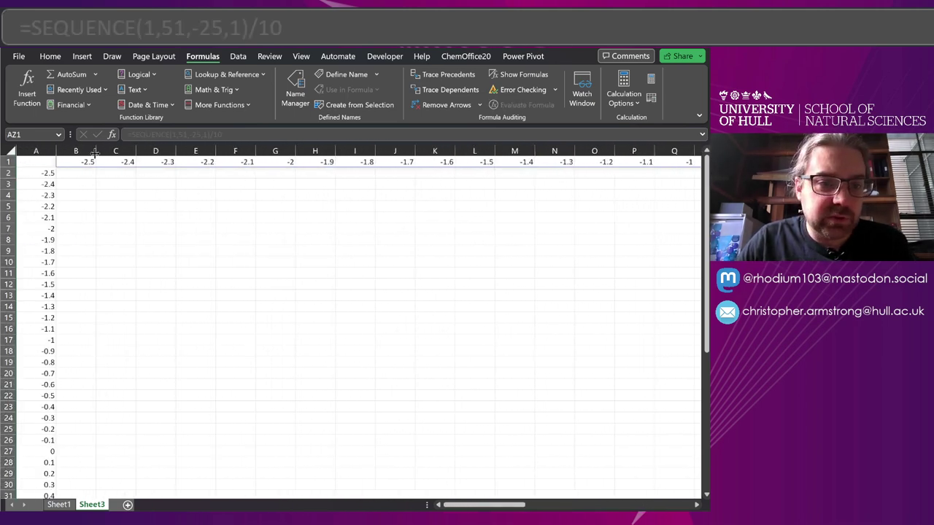
click(89, 151)
key(ctrl+shift+Right)
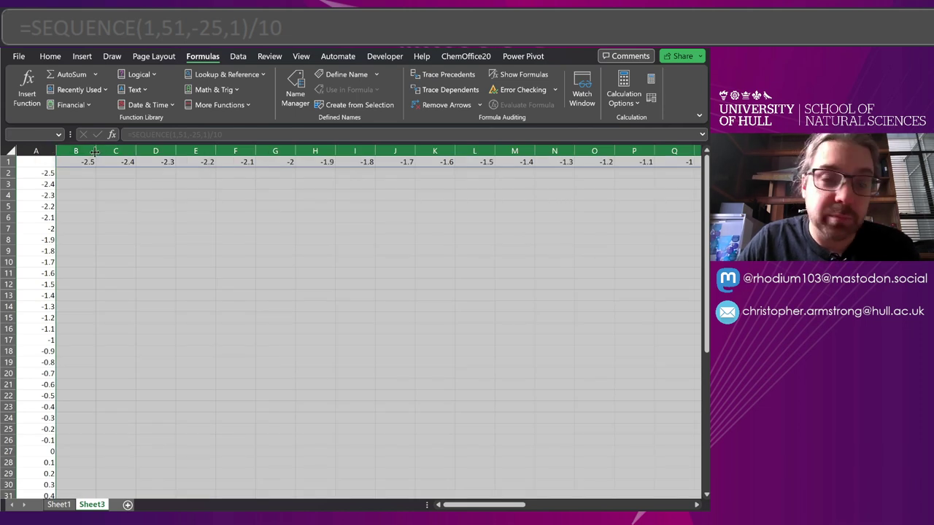
drag(95, 151, 66, 202)
click(100, 192)
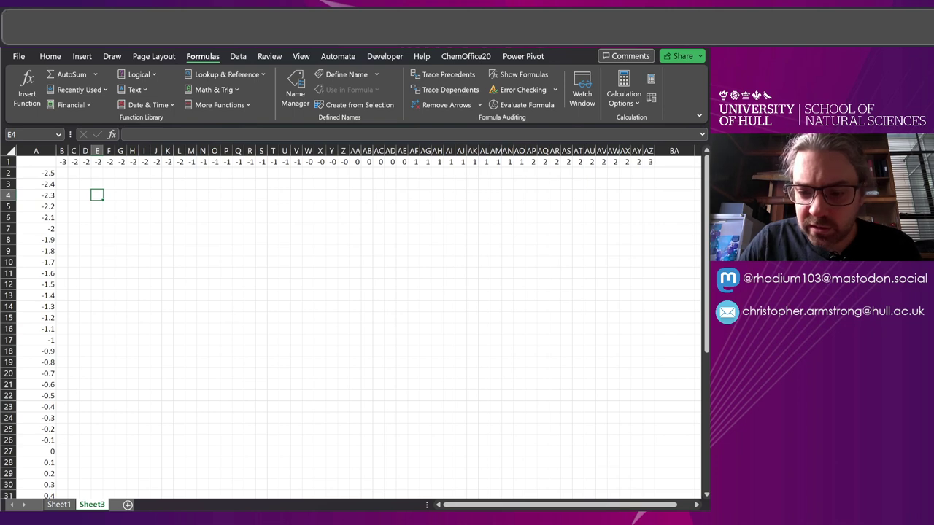
Examine the overall layout of the grid, from the x values in row 1 to the y values in column A
click(620, 507)
click(620, 506)
click(620, 506)
click(620, 506)
click(620, 506)
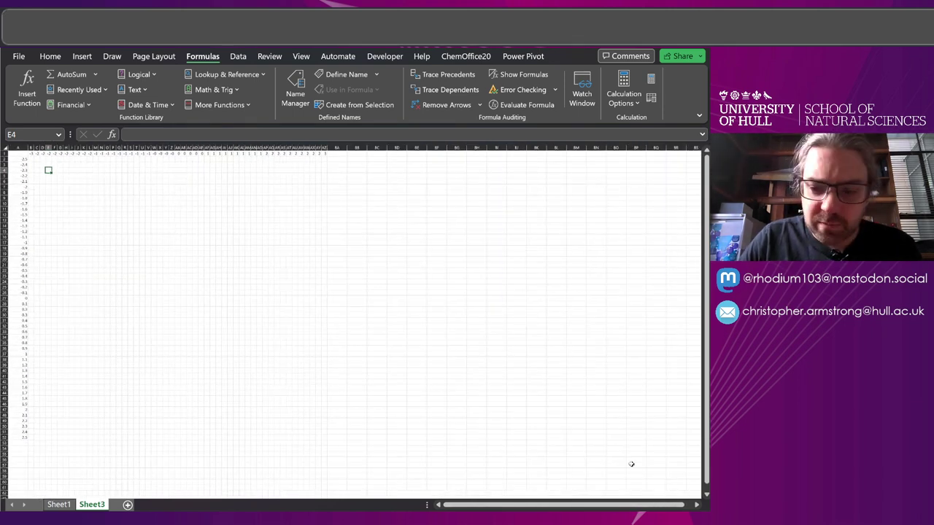
scroll(438, 333, up, 1)
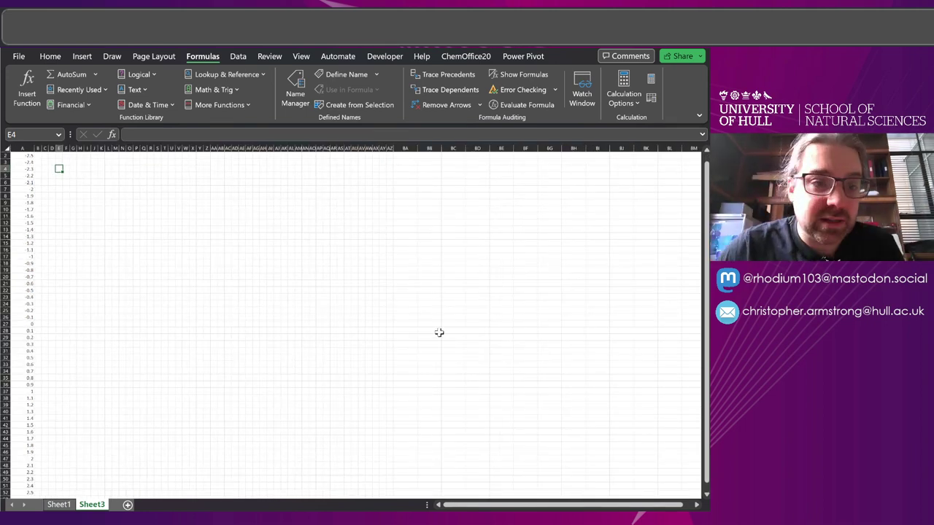
scroll(241, 297, up, 1)
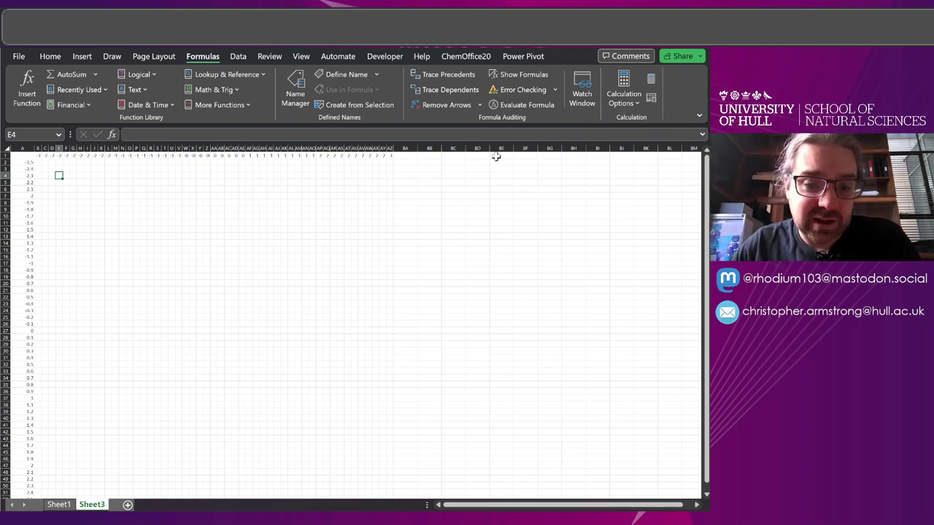
click(37, 161)
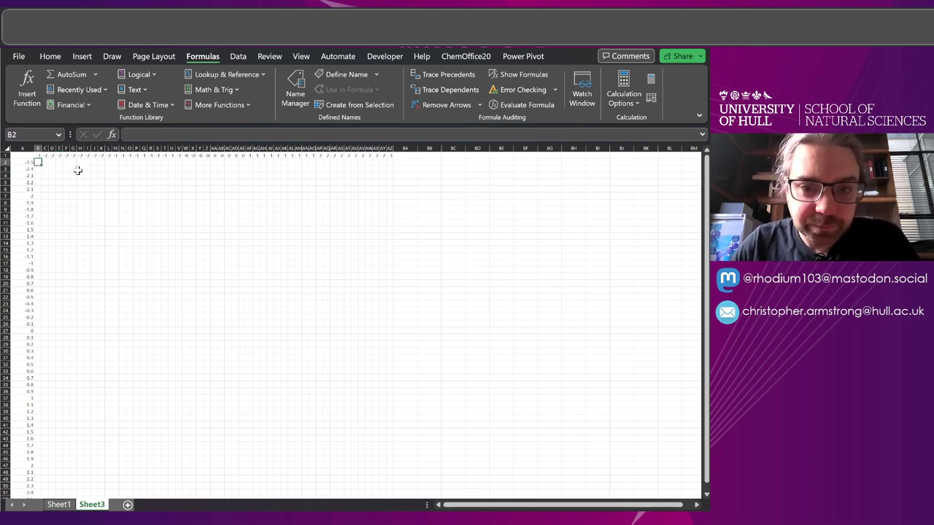
Define a workbook-scope name x that refers to the spilled row, =Sheet3!$B$1#
click(37, 156)
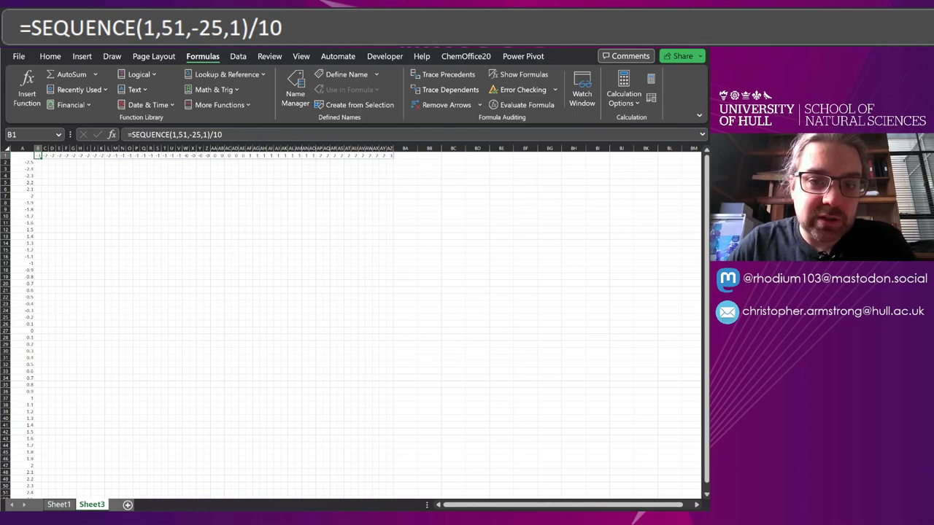
click(294, 93)
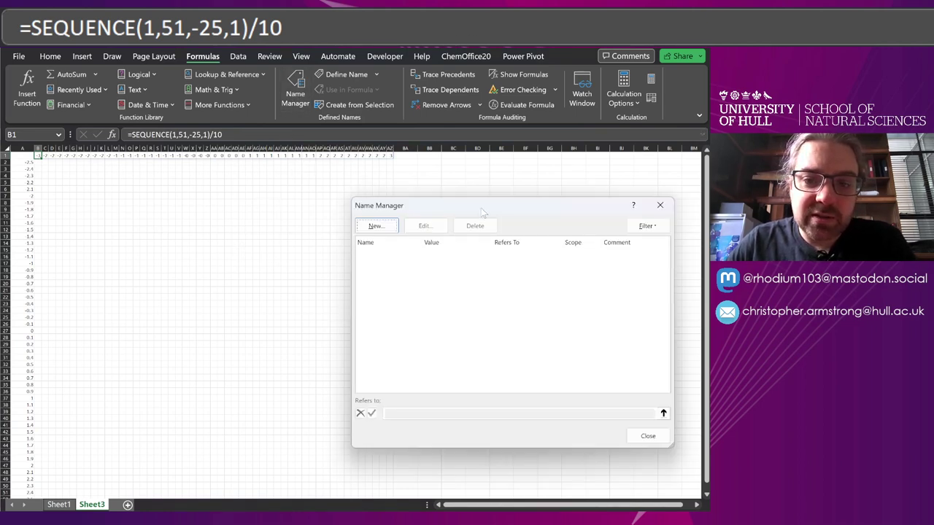
drag(475, 212, 426, 213)
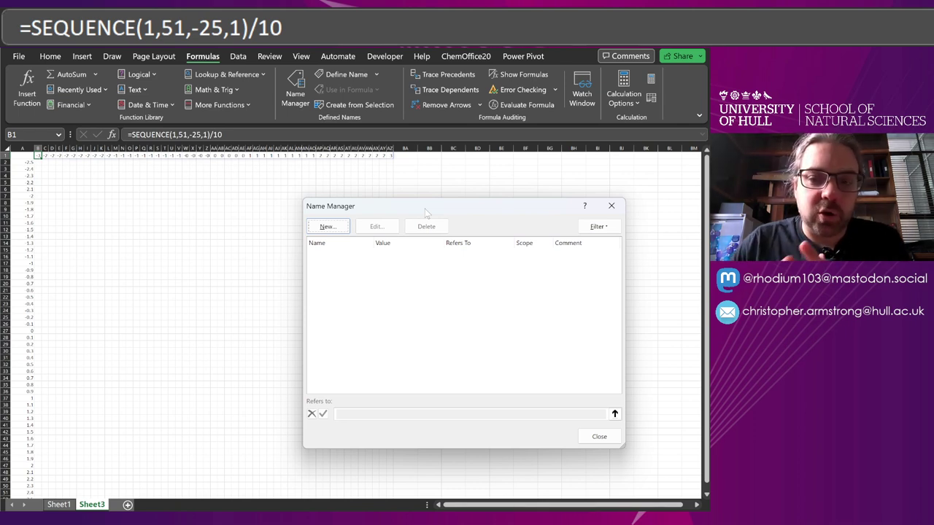
click(327, 226)
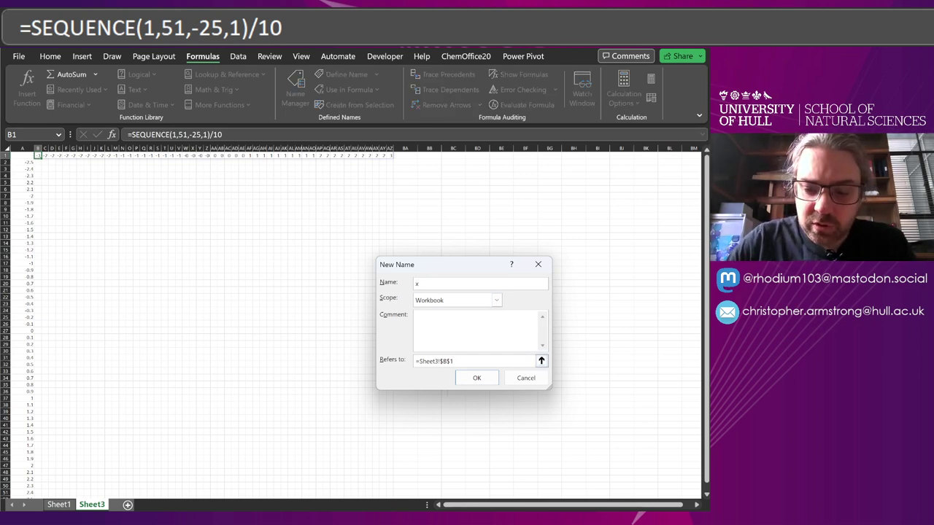
text(#)
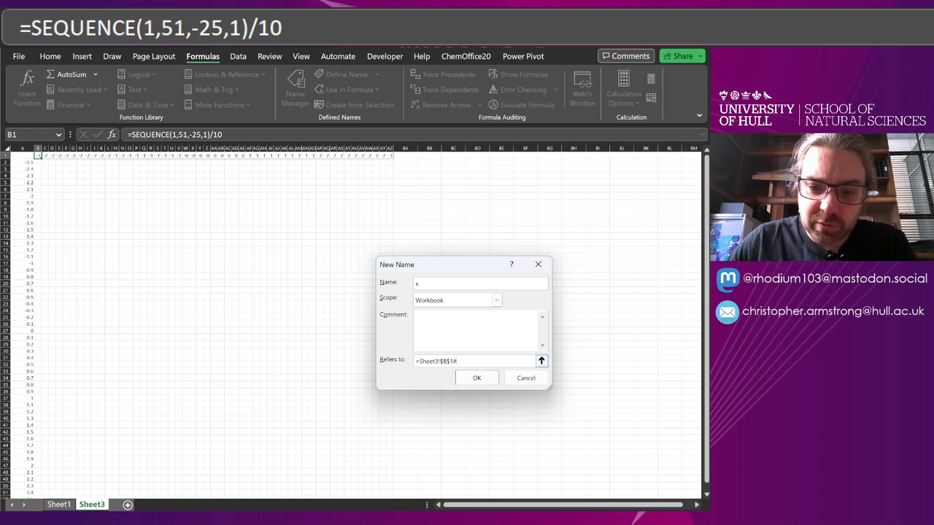
click(478, 378)
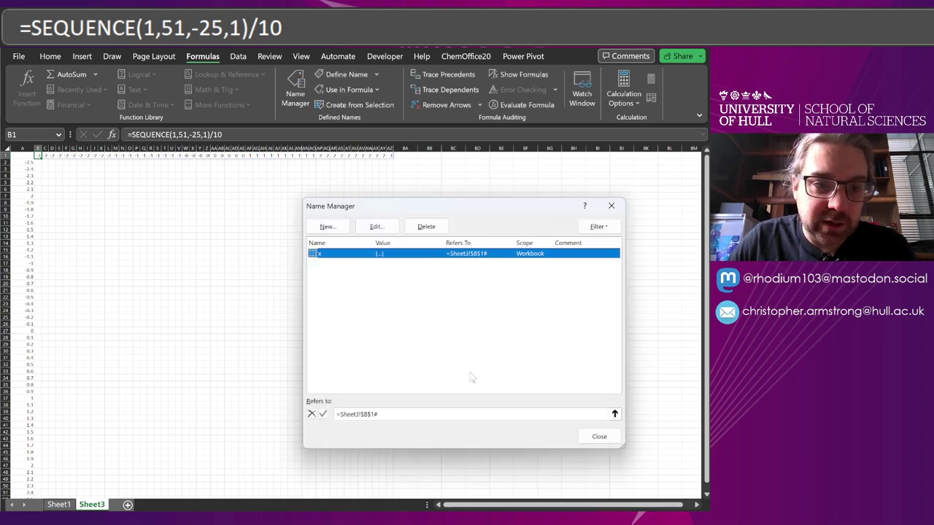
Define a workbook-scope name y that refers to the spilled column, =Sheet3!$A$2#, and close the Name Manager
click(327, 226)
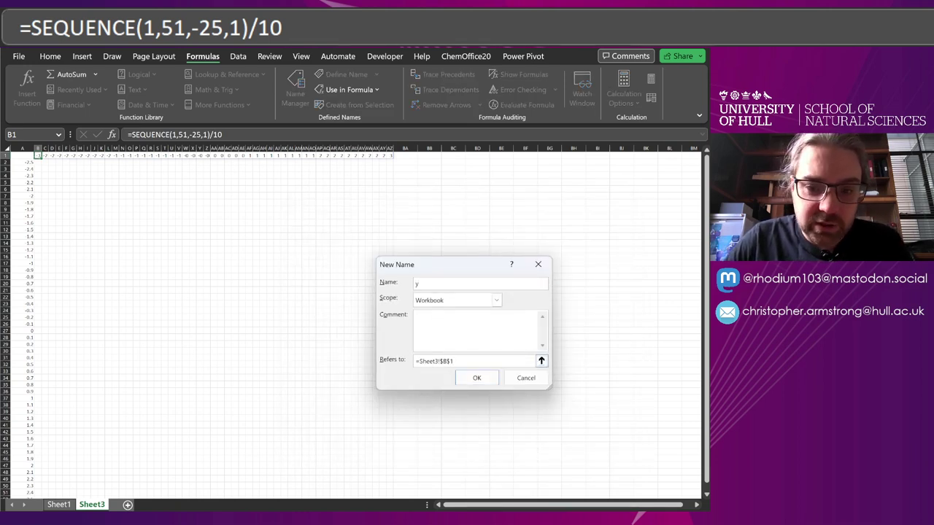
key(Left)
key(Down)
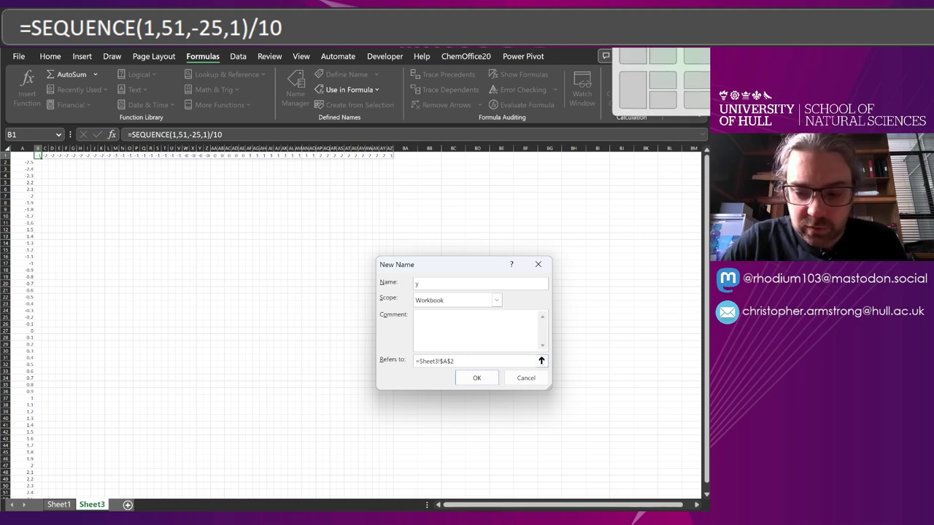
text(#)
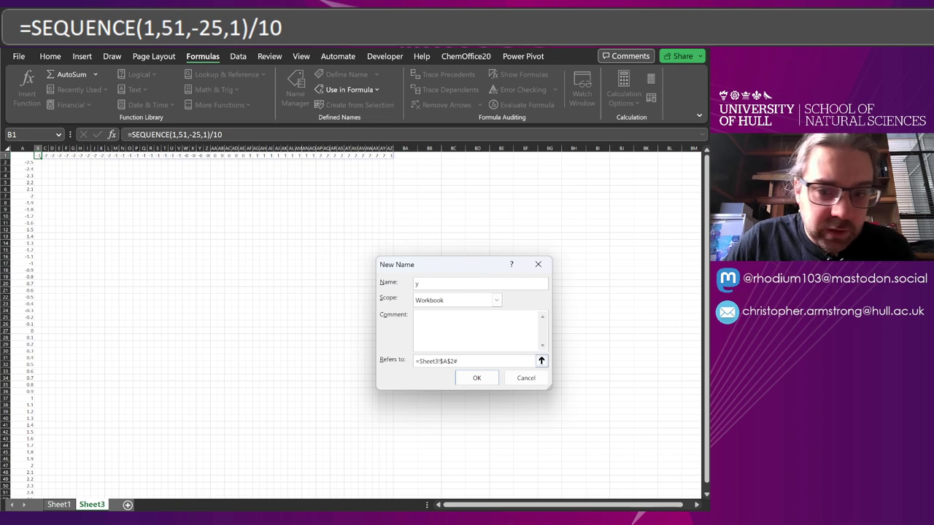
click(472, 379)
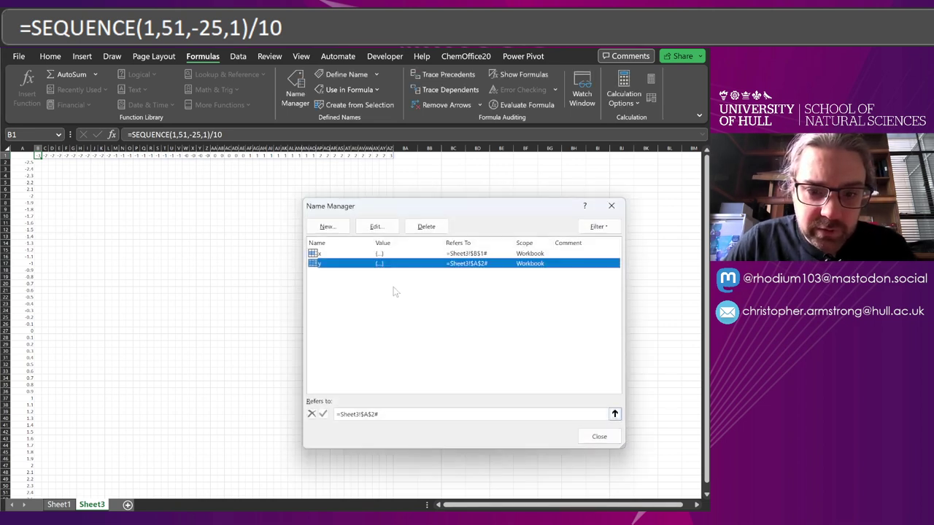
click(617, 440)
Test the name y by entering =y in cell F5, and delete the trial formula
click(65, 181)
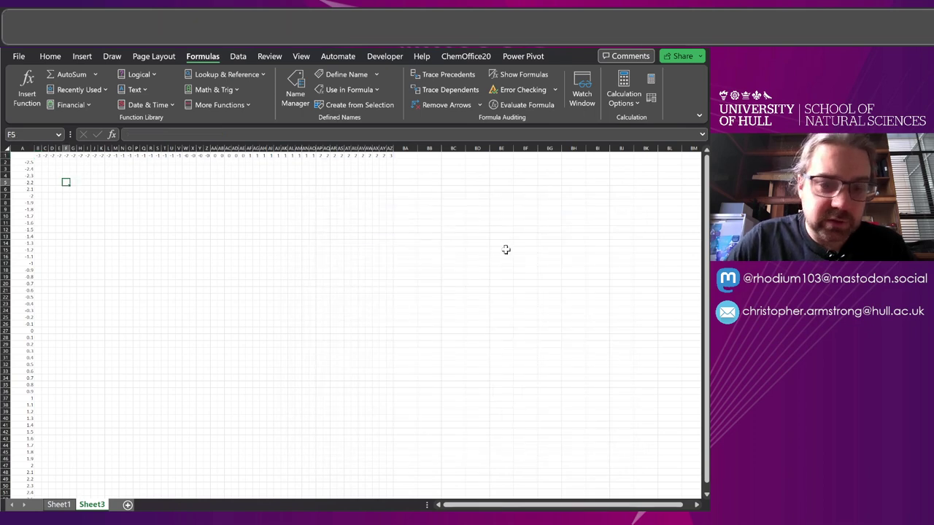
text(=y)
key(Return)
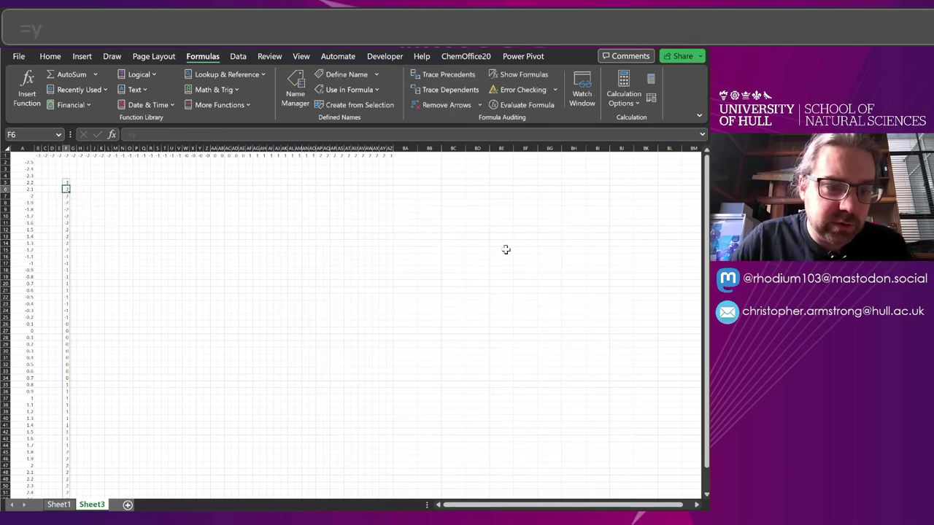
key(Up)
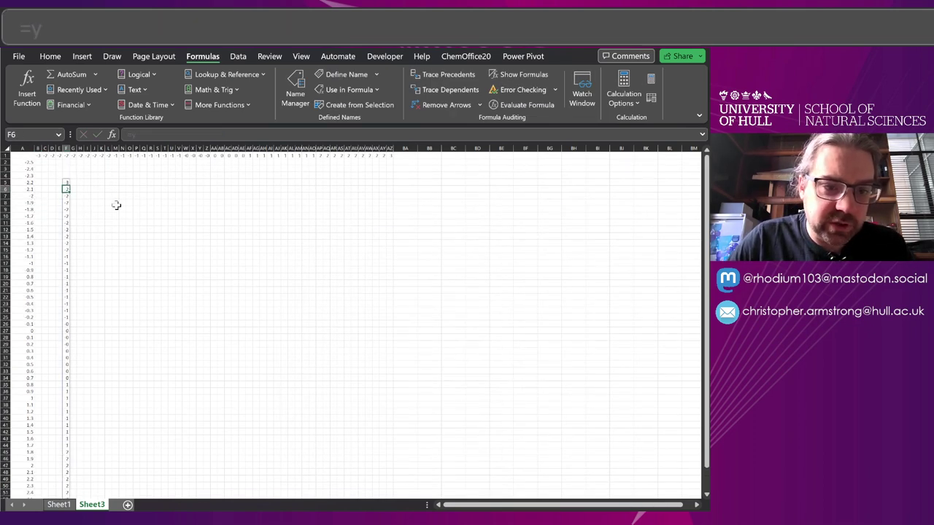
key(Delete)
Enter the formula =x*y in cell B2 to fill the grid with the products of both coordinates
key(Up)
key(Up)
key(Left)
key(Left)
key(Left)
key(Up)
key(Left)
text(=)
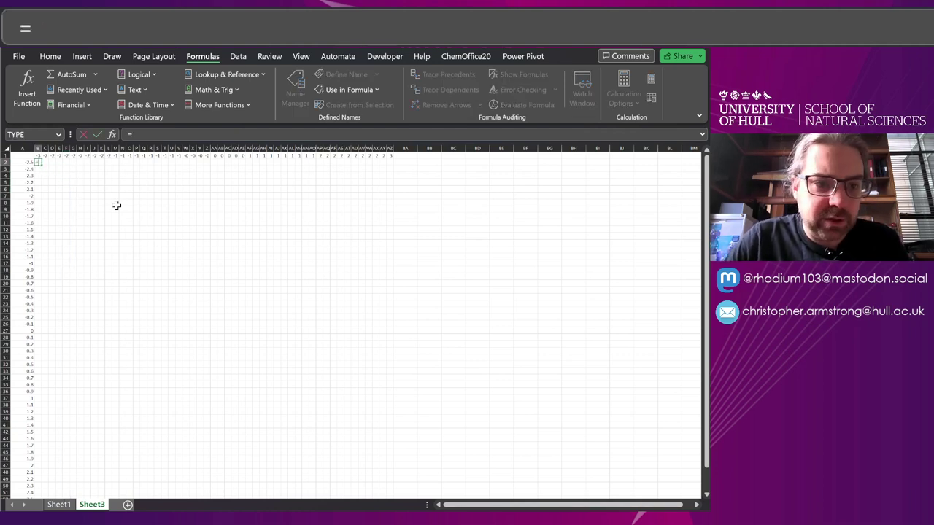
text(x*y)
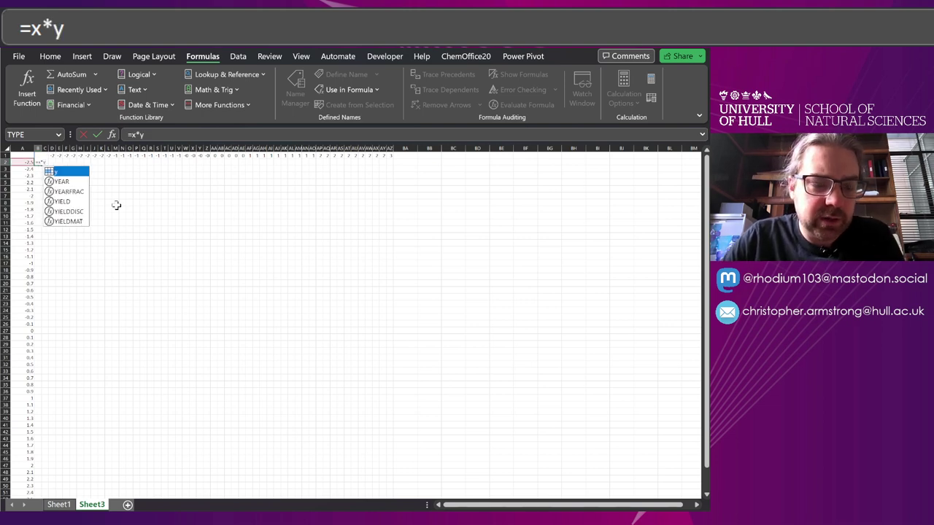
key(Return)
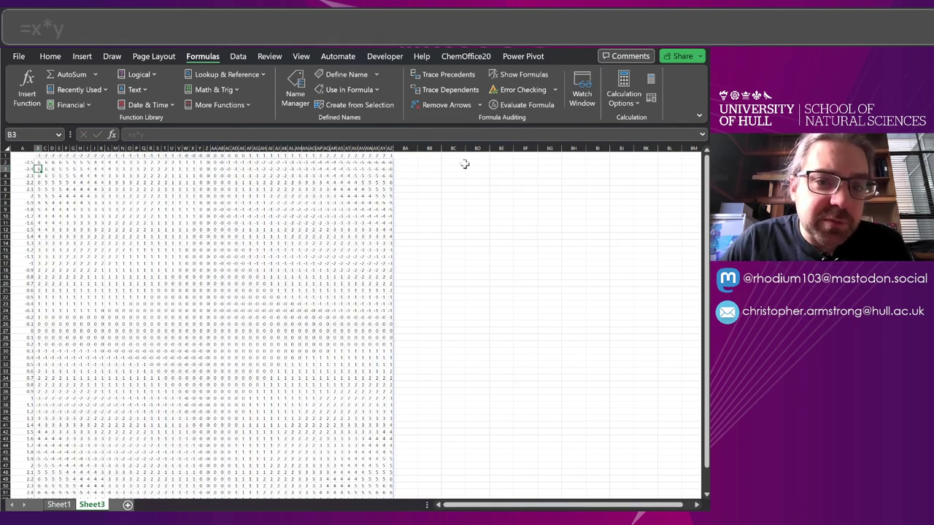
Examine how the product grid spans the x row and the y column, including its far edges
scroll(381, 443, down, 2)
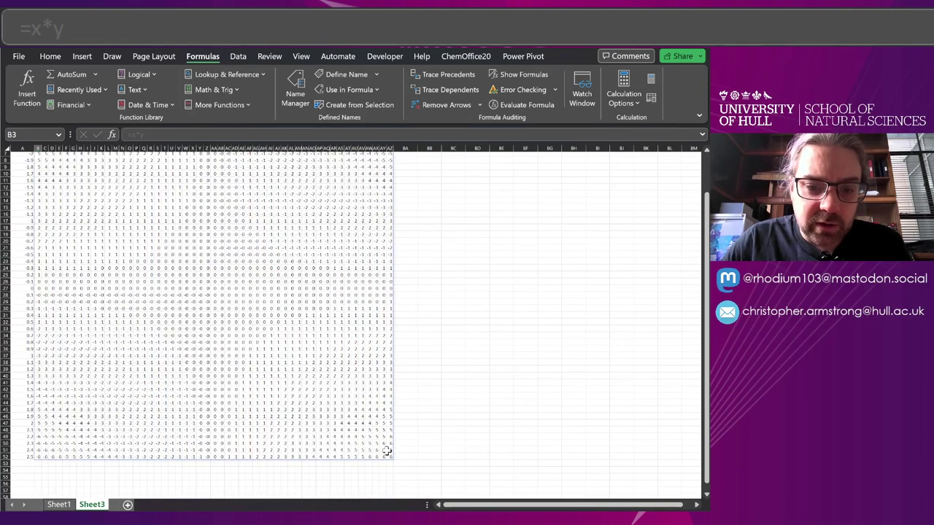
scroll(384, 444, up, 2)
click(38, 155)
key(ctrl+shift+Right)
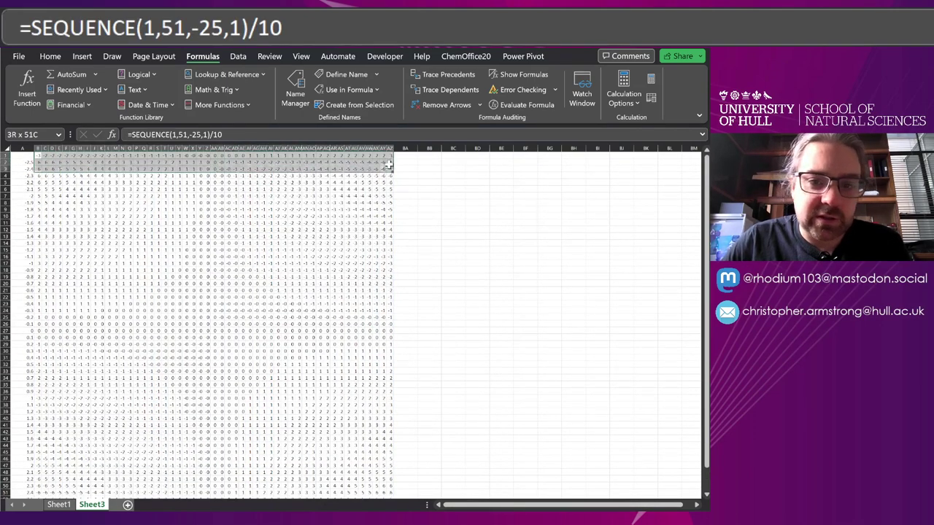
click(24, 161)
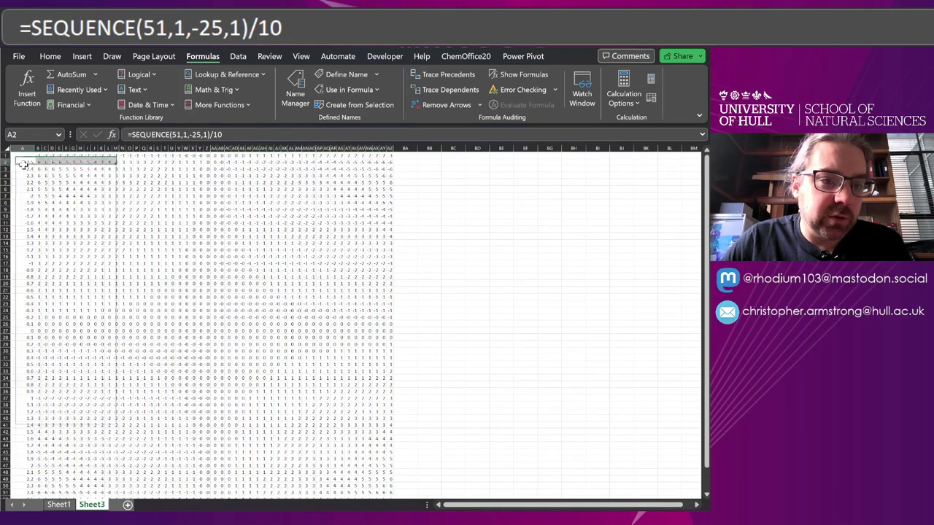
key(ctrl+shift+Down)
click(38, 161)
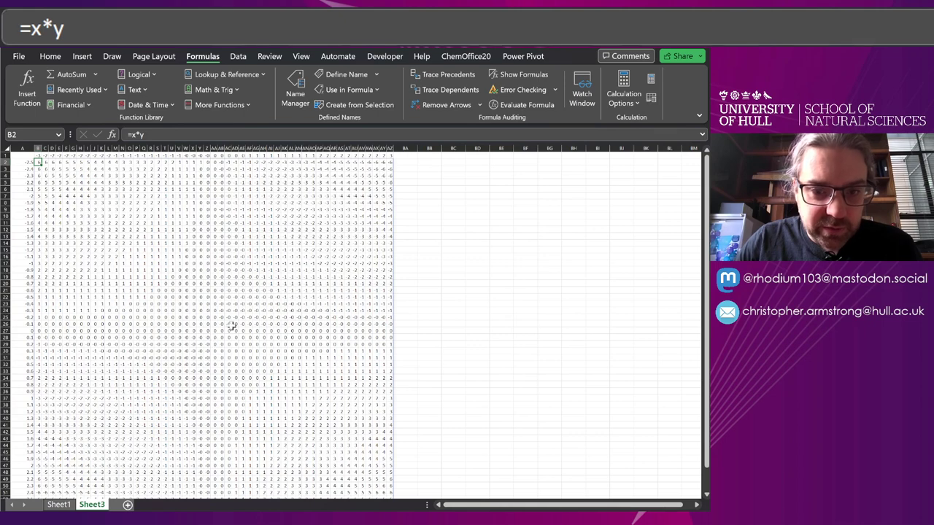
click(389, 163)
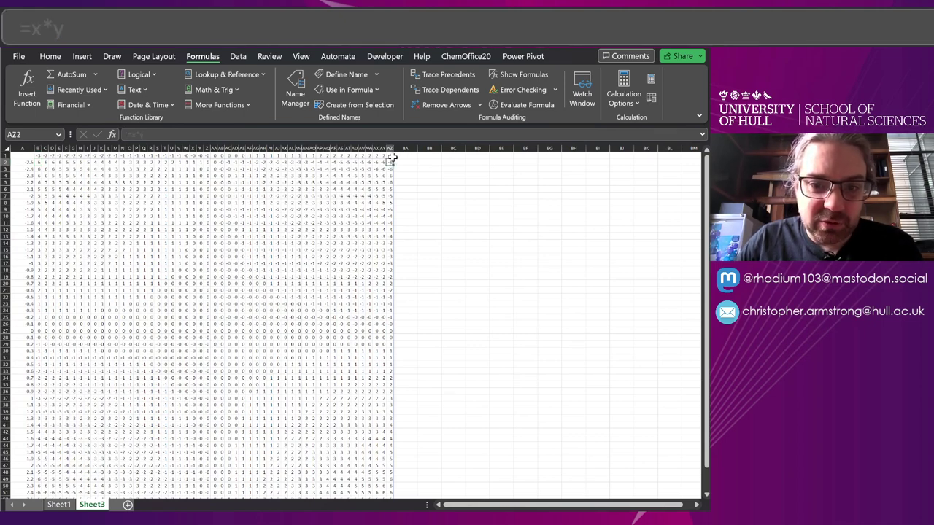
Replace the formula in cell B2 with =SQRT(x^2+y^2) to fill the grid with radius values
click(34, 162)
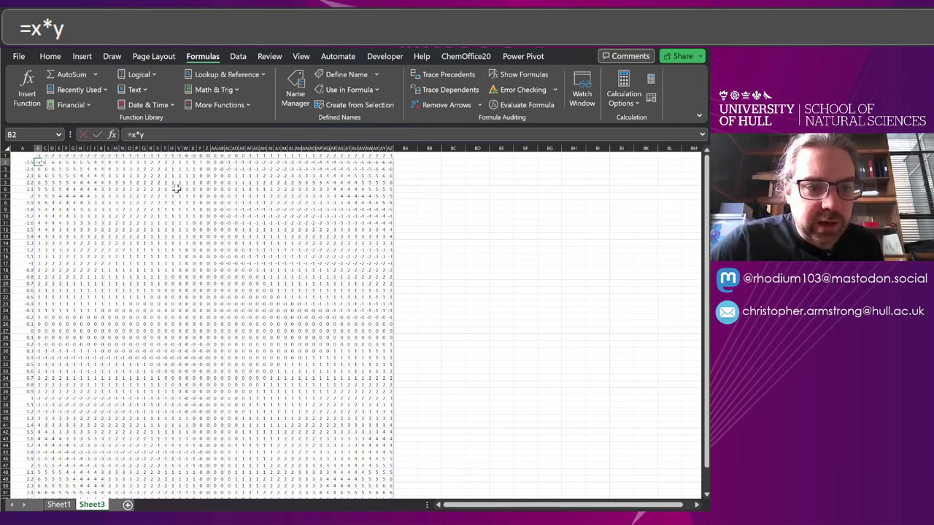
text(=)
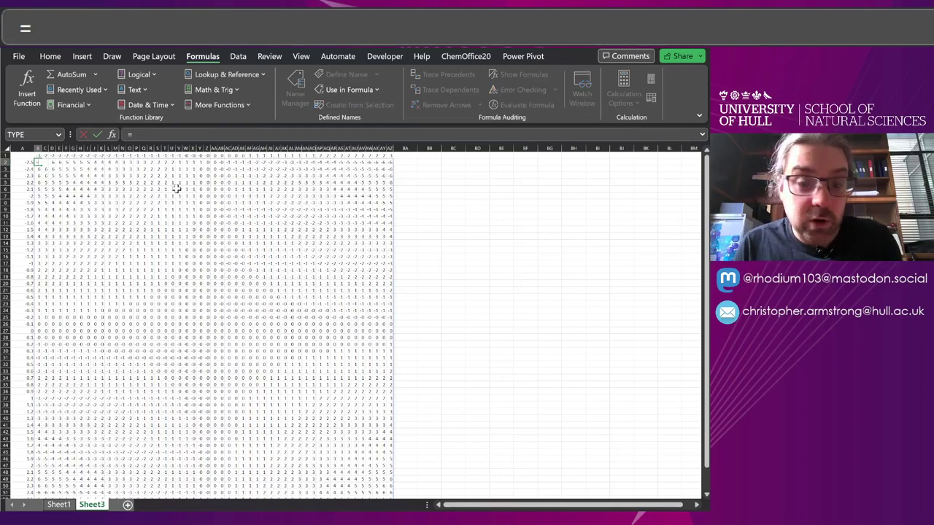
text(SQRT)
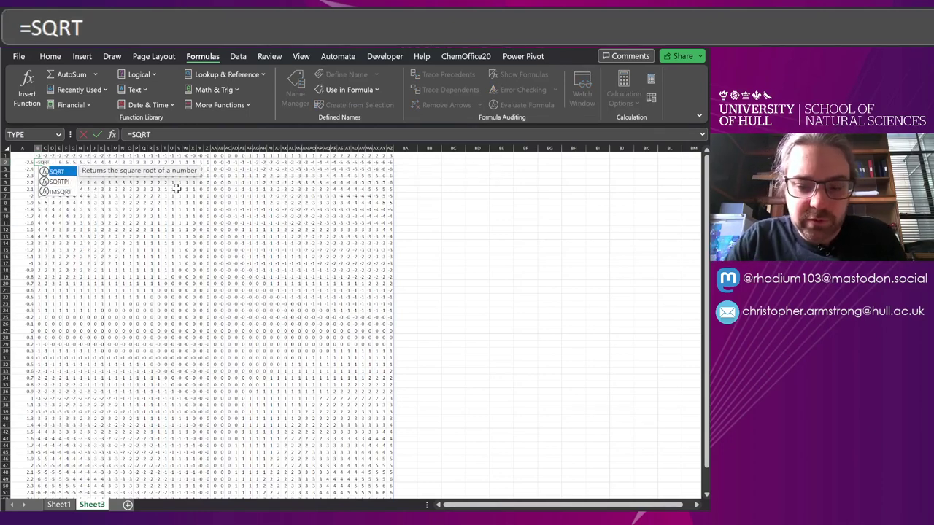
text((x^2)
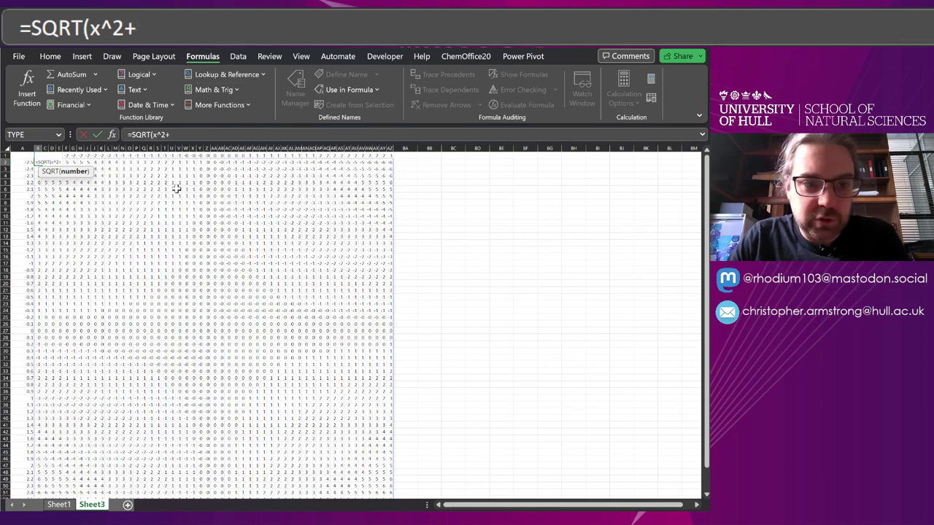
text(+y^2))
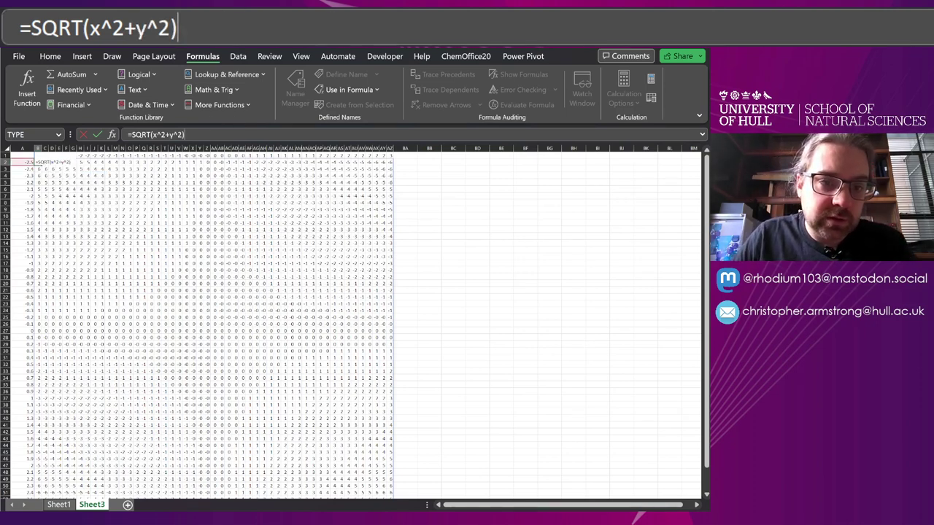
key(Return)
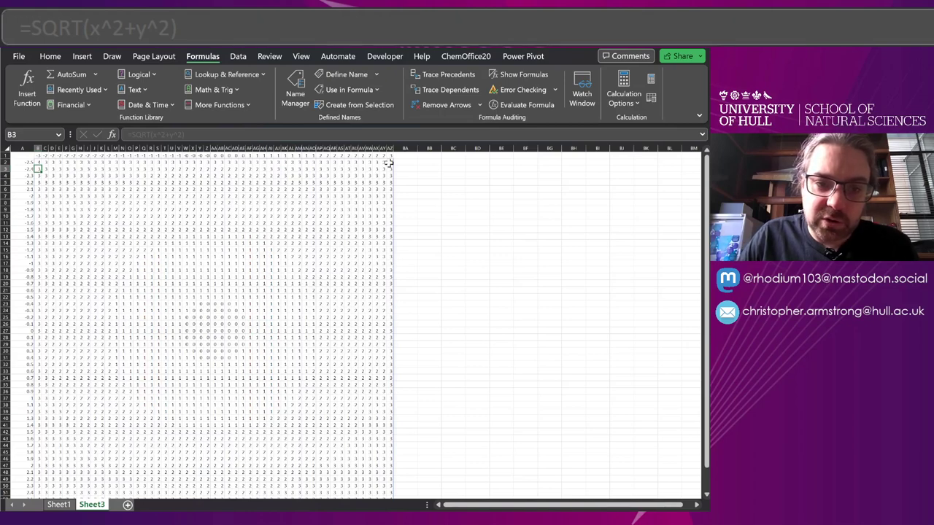
Apply a three-colour scale to the whole spilled radius grid, from red for low values through white to blue for high values
key(Up)
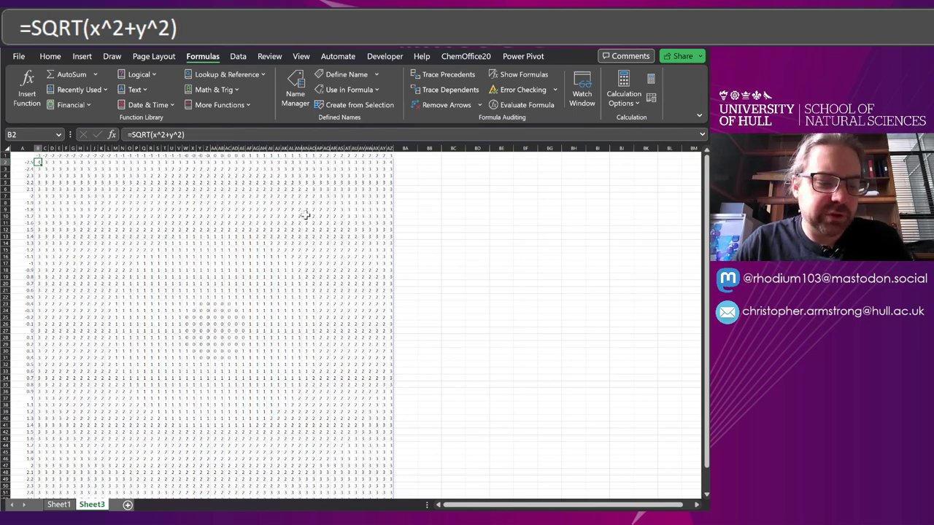
key(ctrl+shift+Right)
key(ctrl+shift+Down)
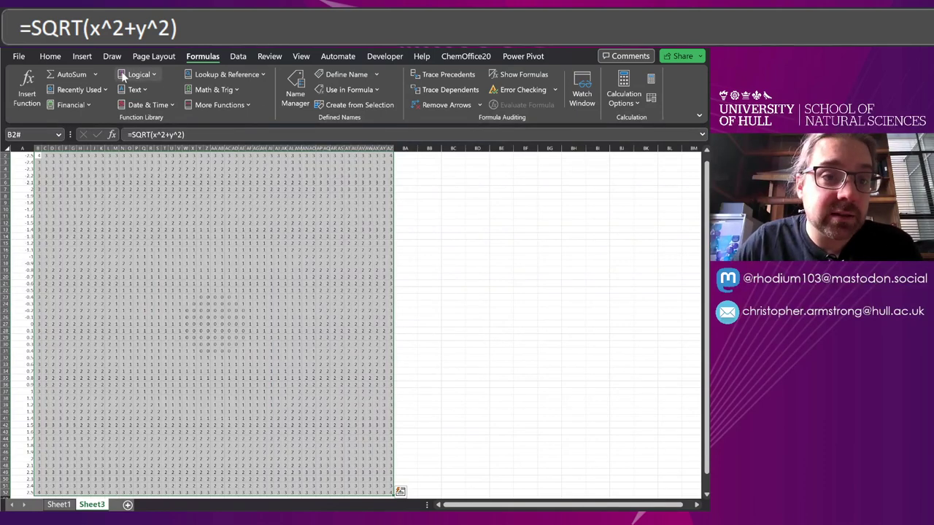
click(59, 57)
click(466, 75)
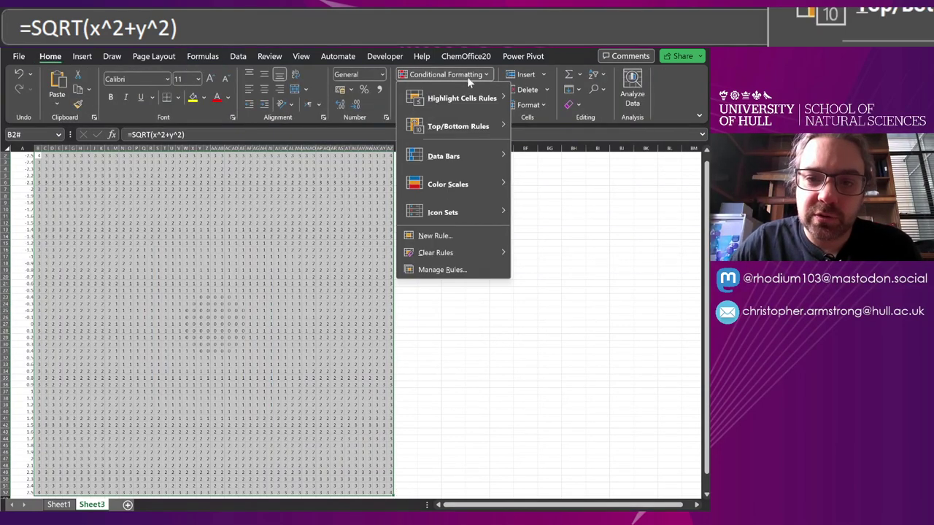
mouse_move(472, 181)
click(522, 205)
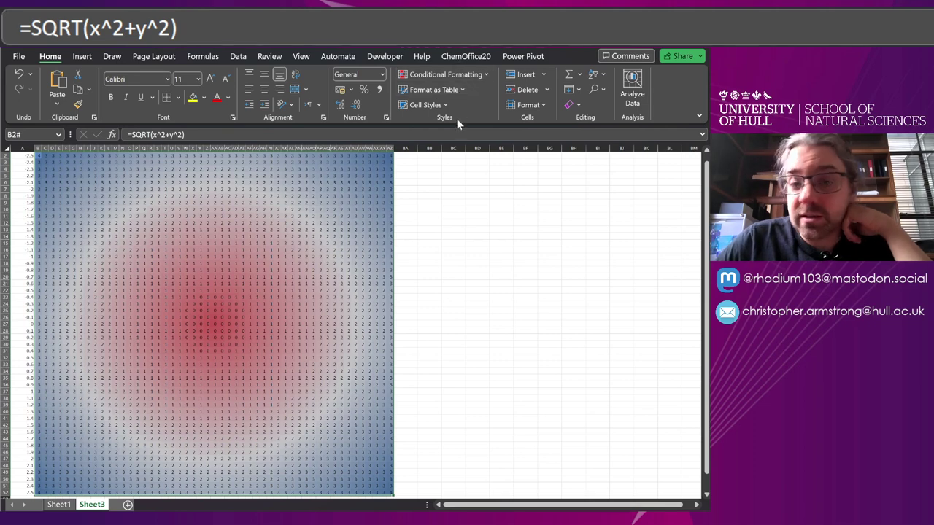
Edit the grid's colour scale rule to use number limits: minimum -1, midpoint 0 and maximum +1
click(453, 77)
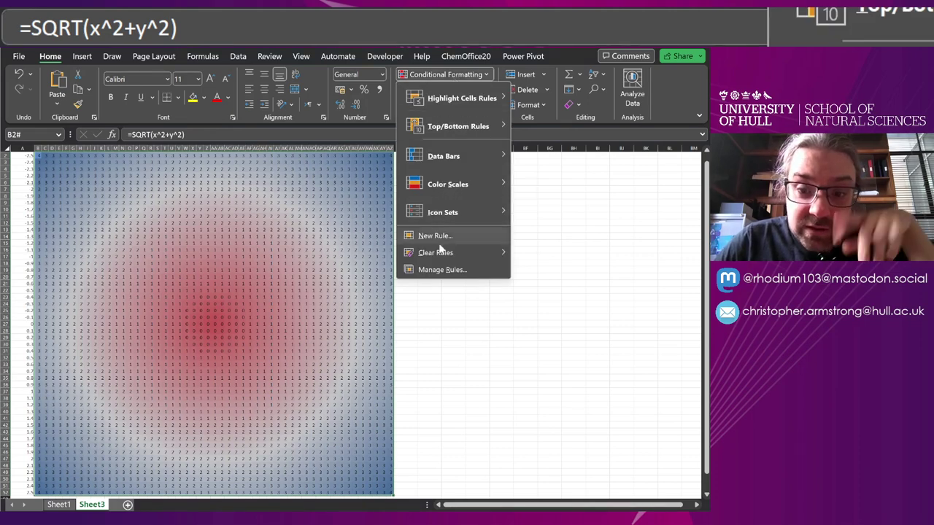
click(441, 269)
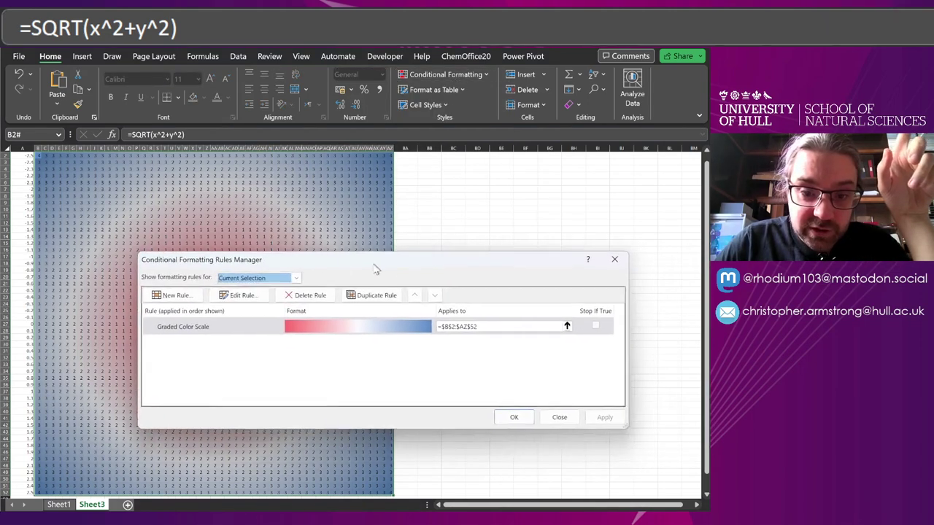
click(269, 312)
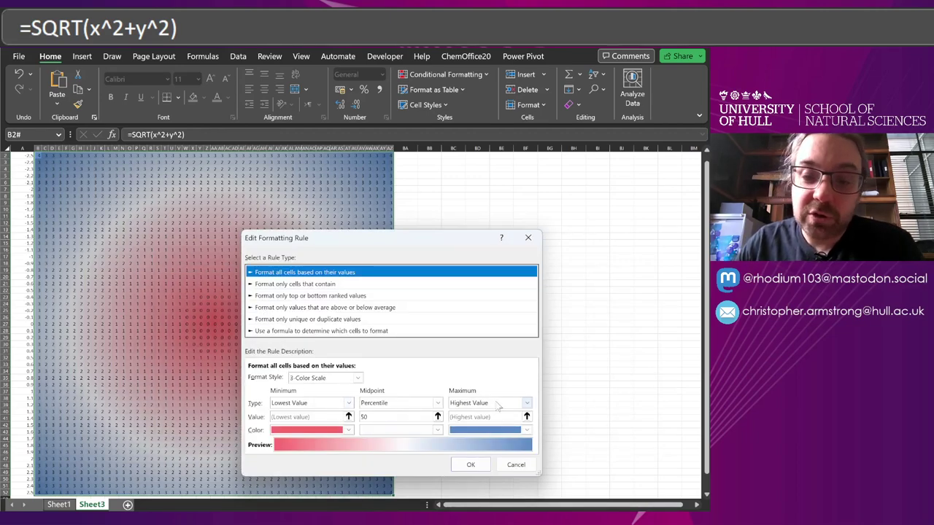
click(419, 405)
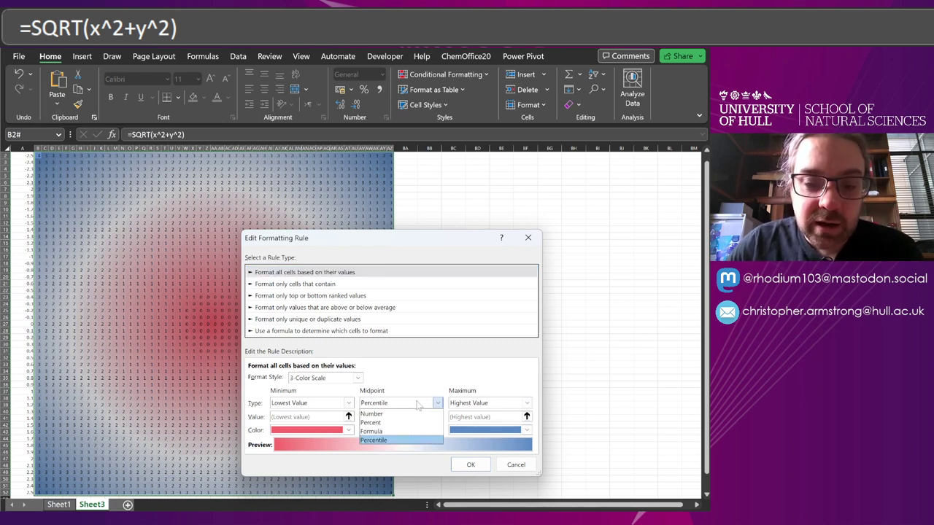
click(386, 414)
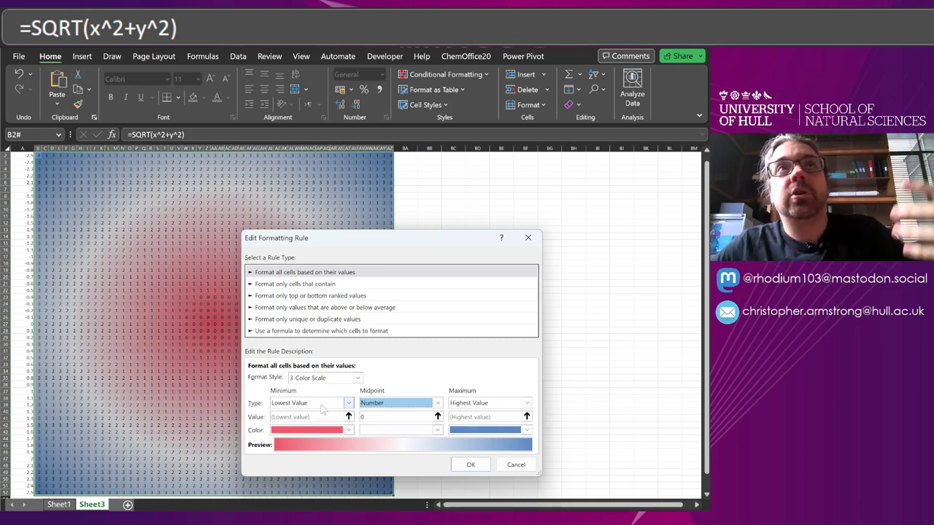
click(325, 409)
click(319, 426)
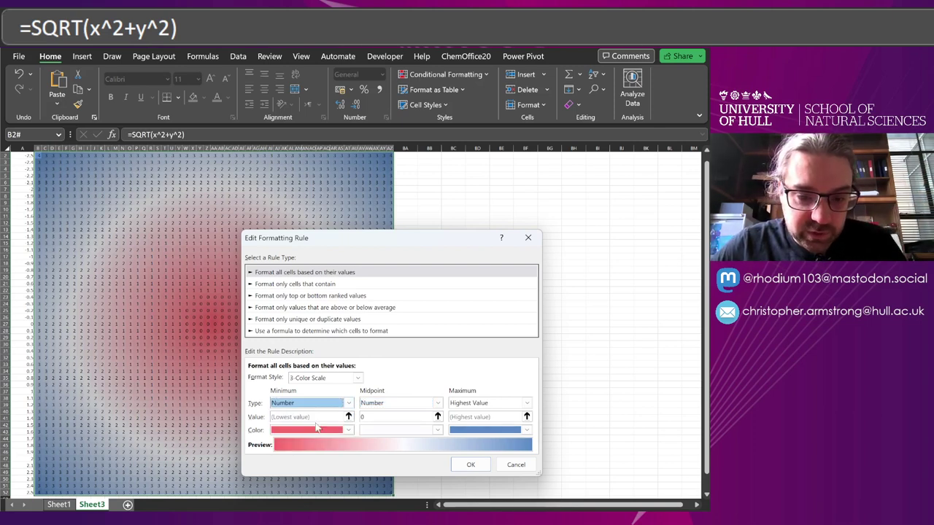
text(-1)
click(526, 402)
click(486, 422)
click(467, 416)
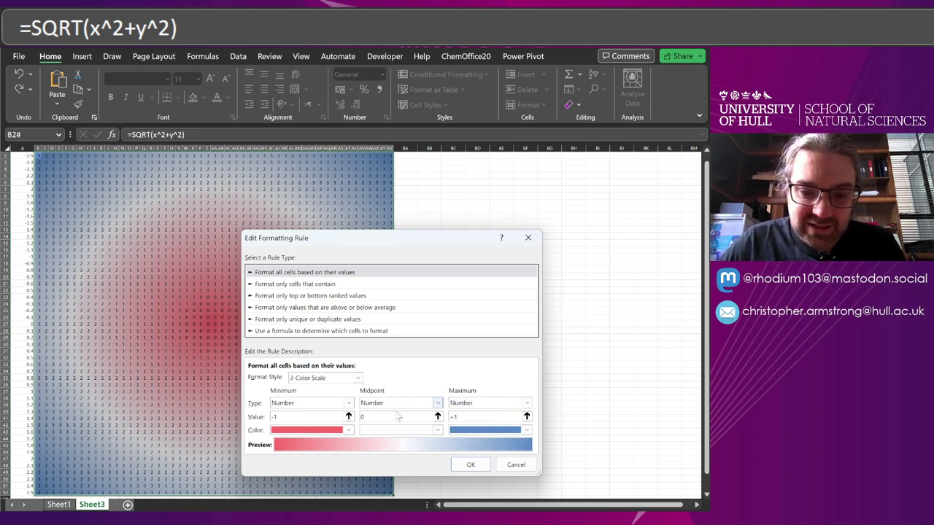
Set the colour scale's minimum colour to dark red and its maximum colour to blue, and apply the rule
click(348, 430)
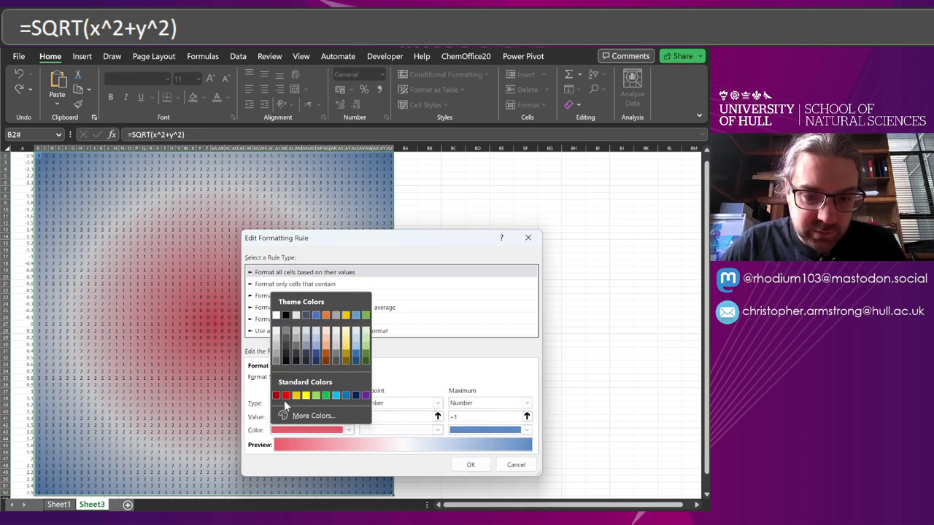
click(276, 396)
click(526, 430)
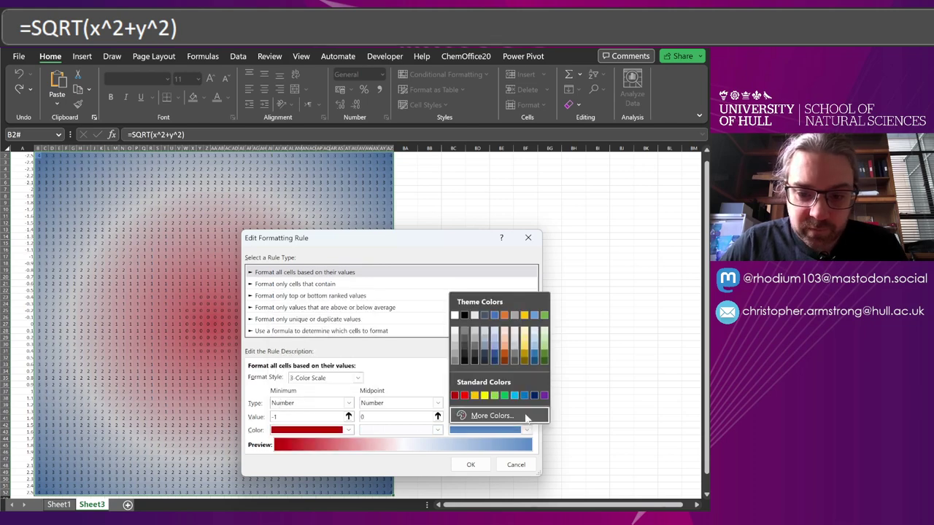
click(533, 395)
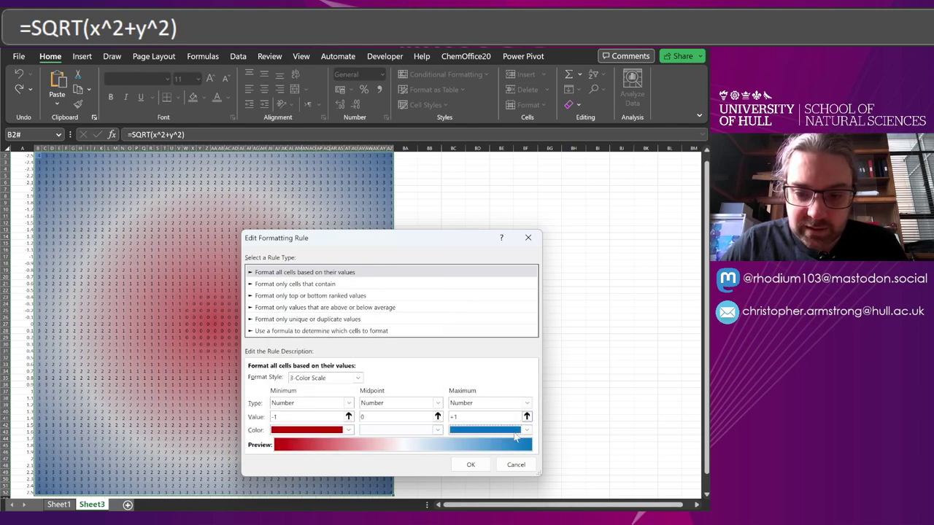
click(470, 465)
click(613, 430)
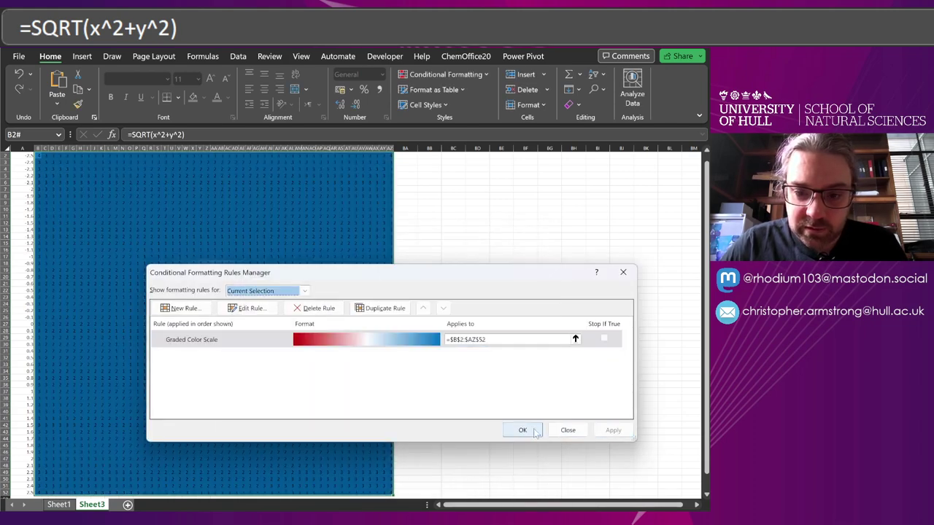
click(520, 429)
Examine the recoloured grid around its centre, moving to cell AA27 at the origin
click(229, 351)
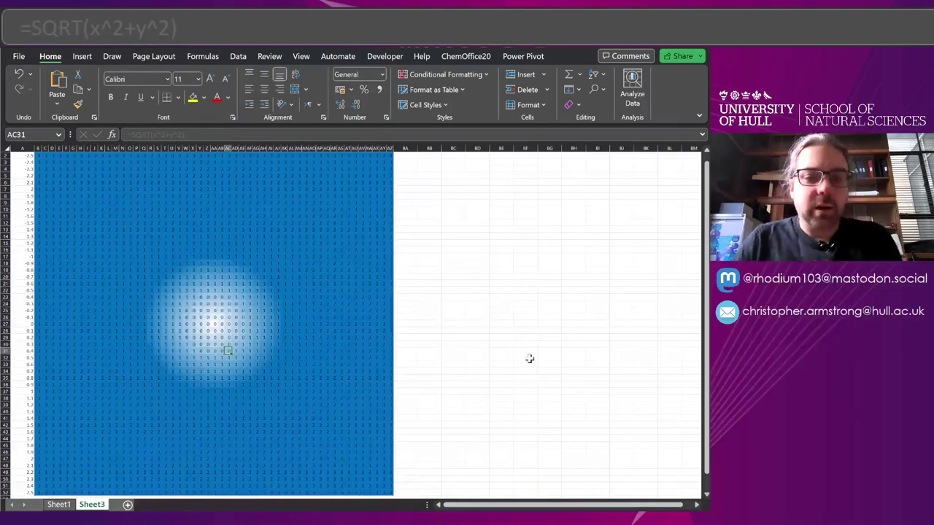
key(Up)
key(Up)
key(Up)
key(Up)
key(Left)
key(Left)
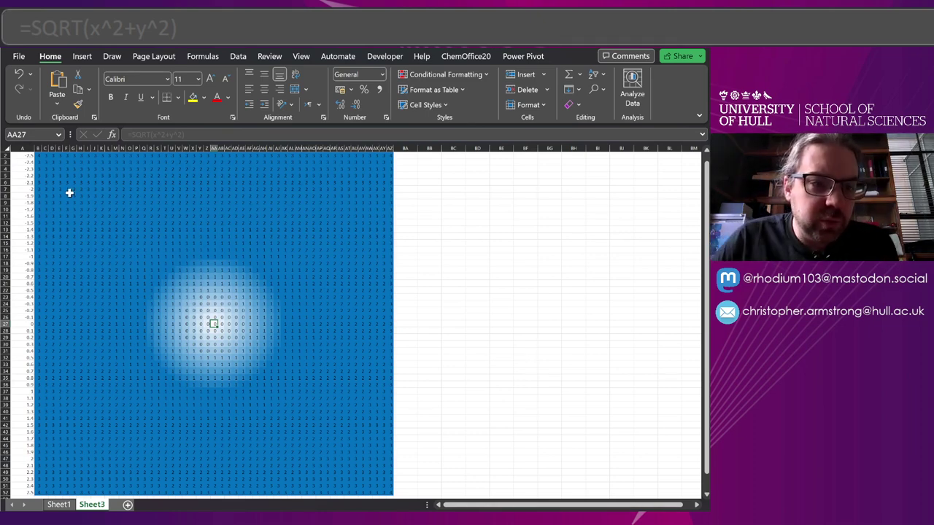
Hide the numbers in the whole spilled radius grid by giving it the custom number format ;;;
click(39, 156)
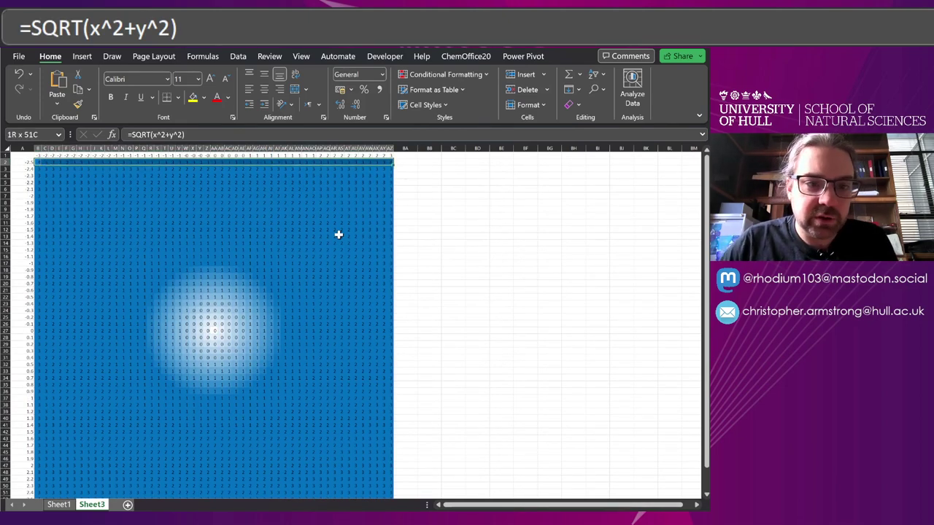
key(ctrl+a)
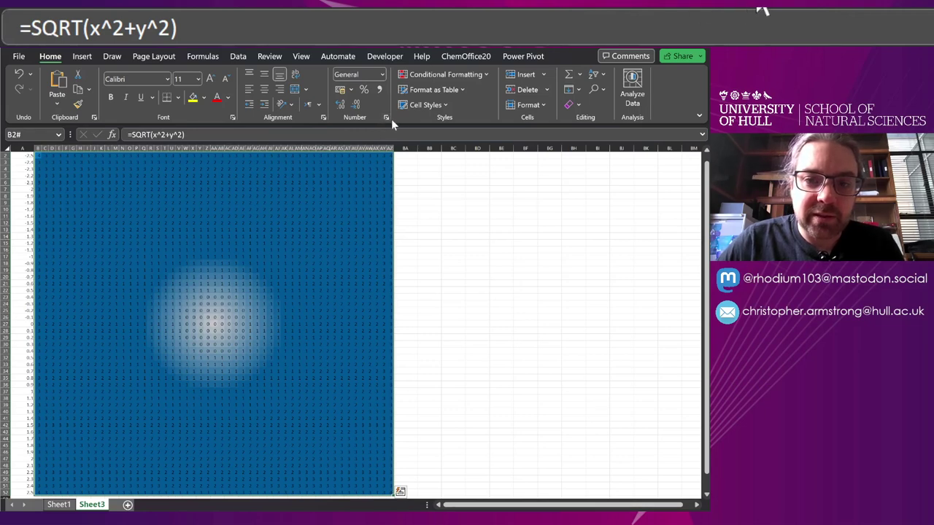
click(386, 117)
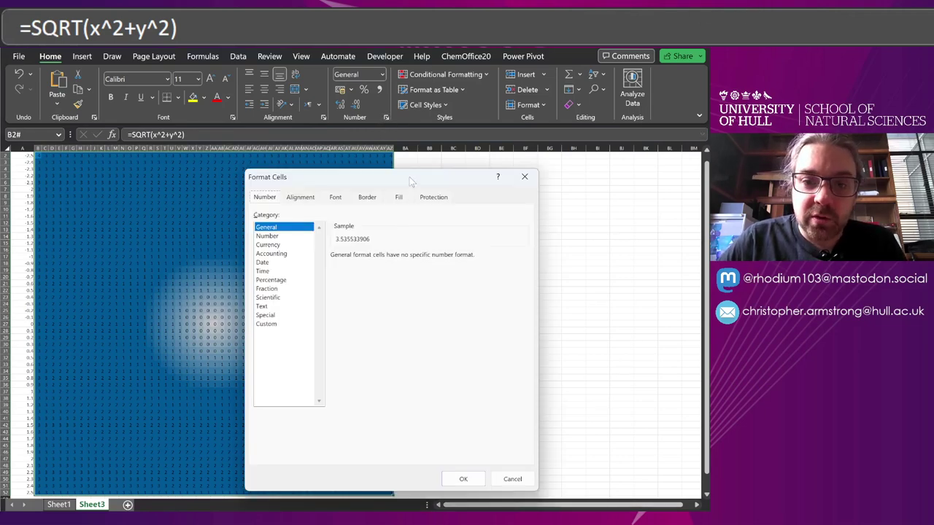
drag(409, 176, 485, 179)
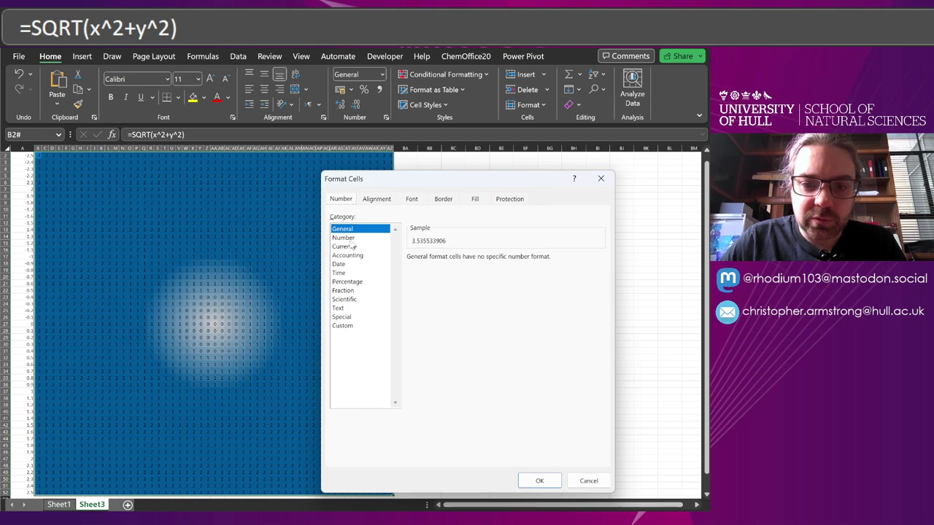
click(342, 326)
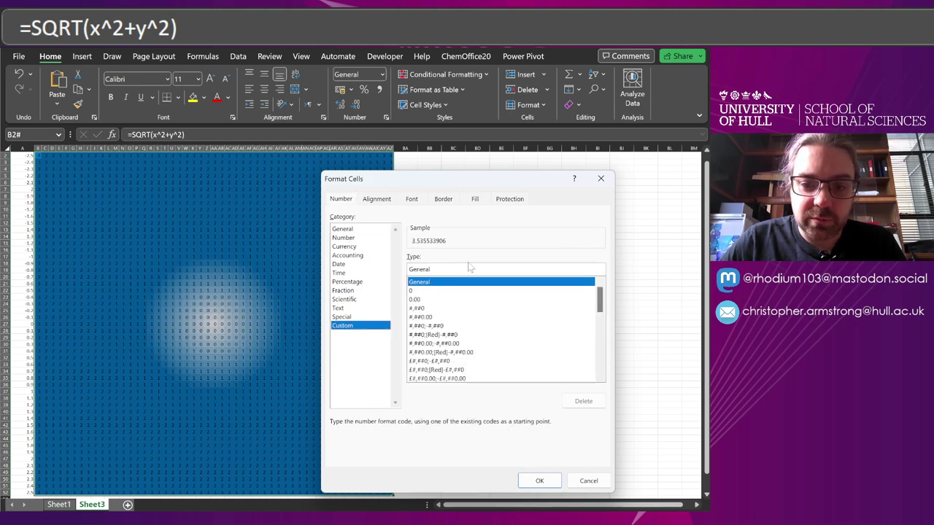
text(;)
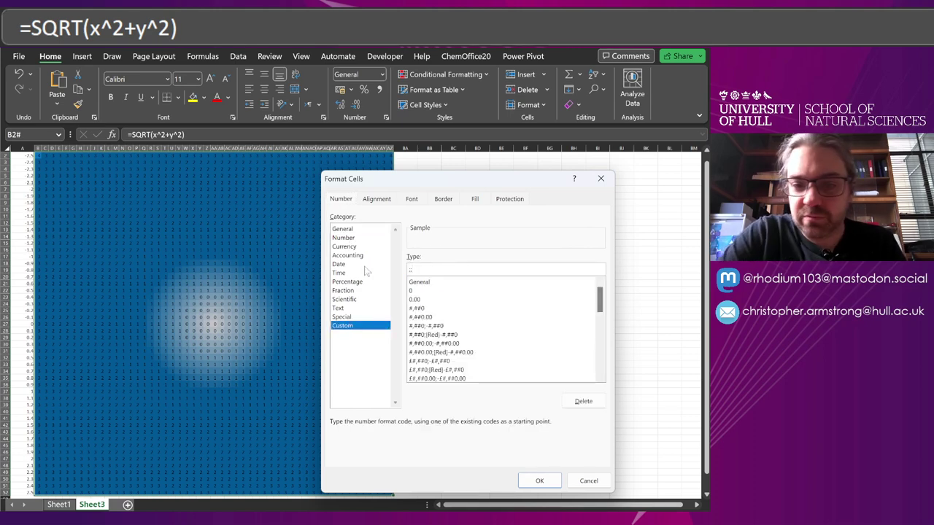
text(;)
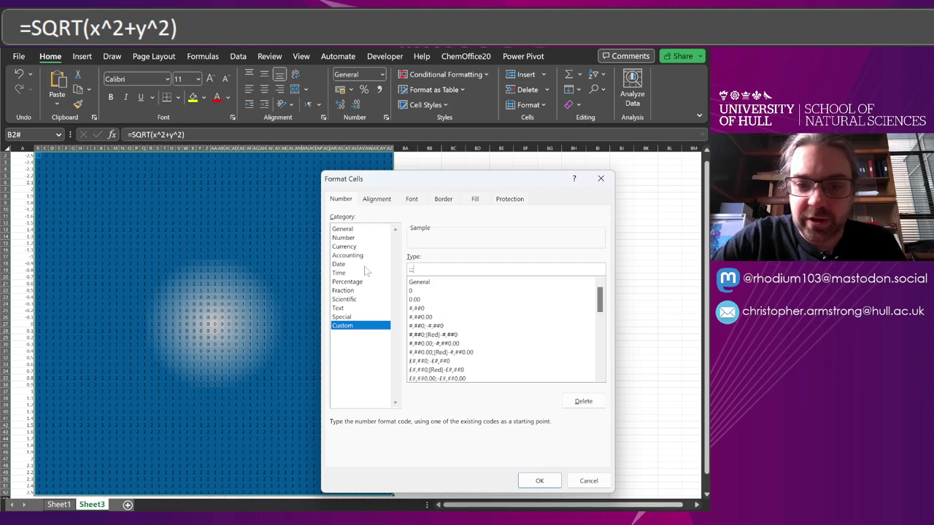
click(540, 482)
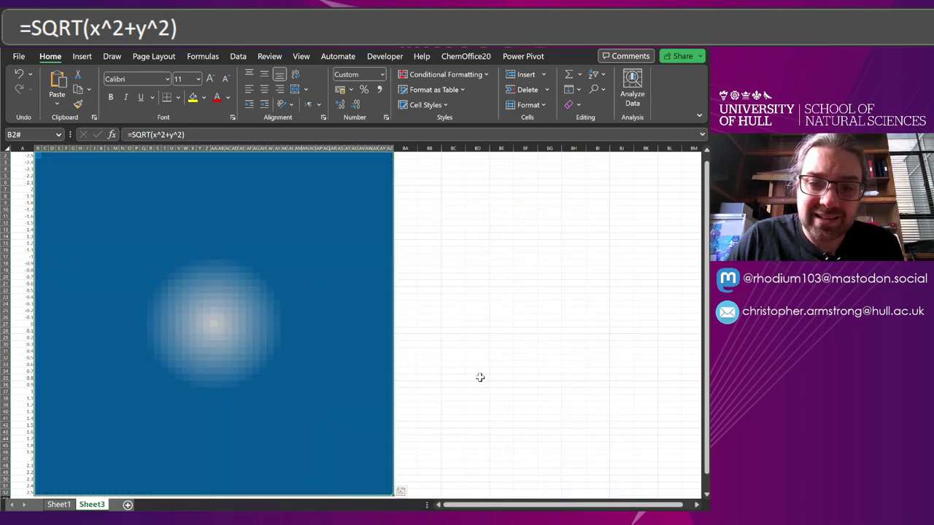
Check the radius formula in cell B2 at the start of the grid
click(169, 188)
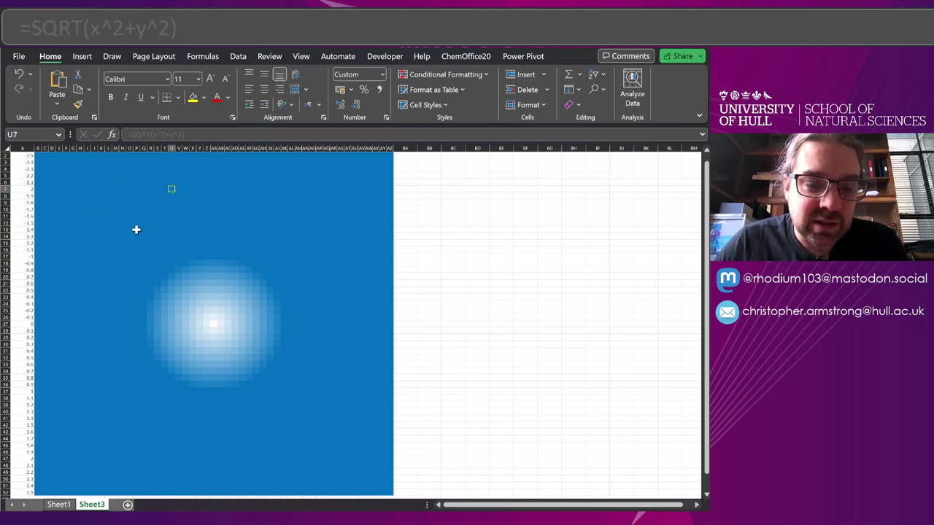
click(37, 156)
text(=SQRT(x^2+y^2)
key(Escape)
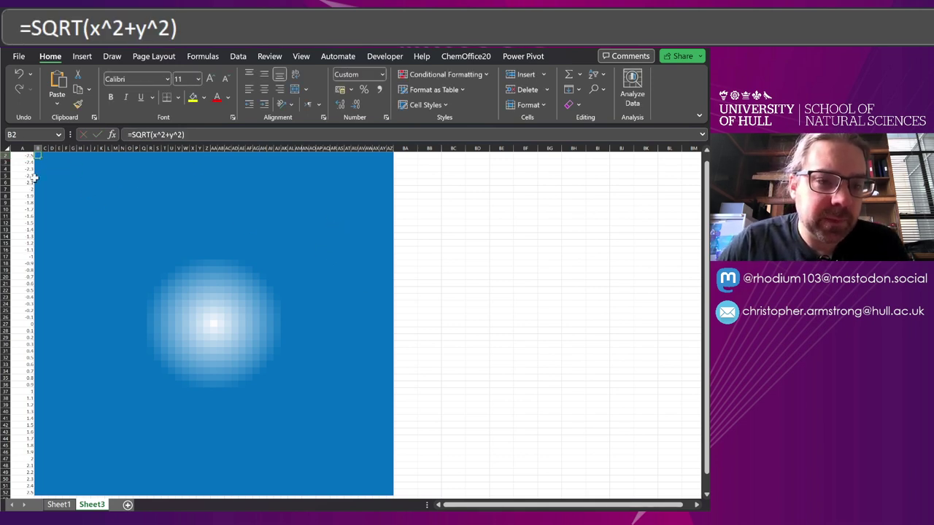
scroll(50, 172, up, 1)
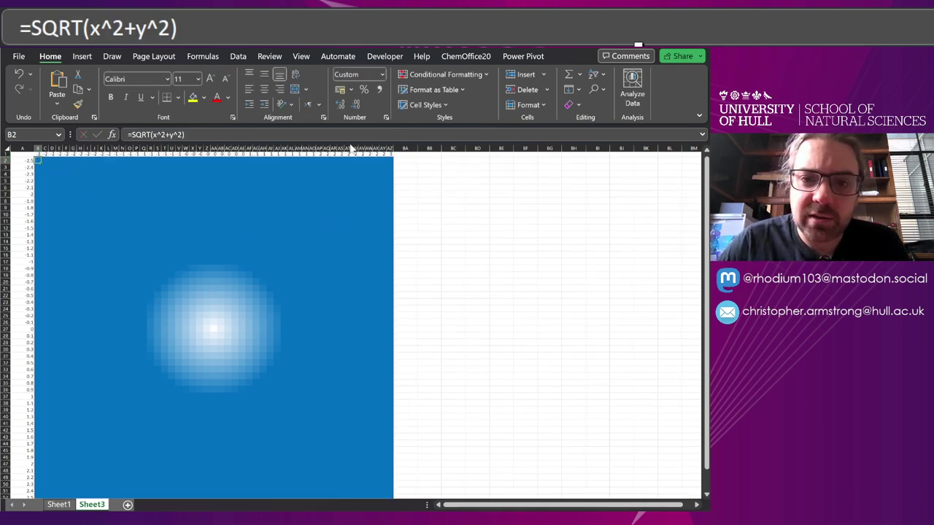
Define a workbook-scoped name, radius, that refers to =SQRT(x^2+y^2)
click(194, 57)
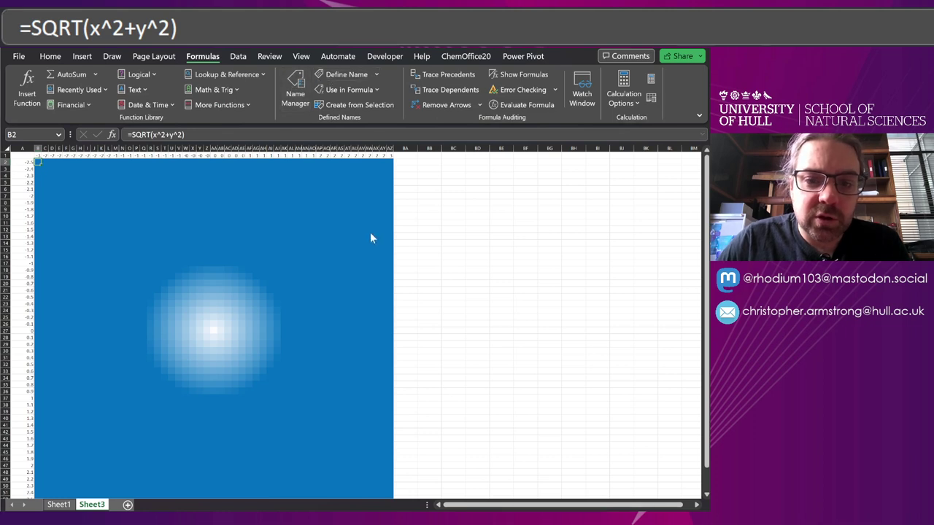
key(ctrl+F3)
click(331, 234)
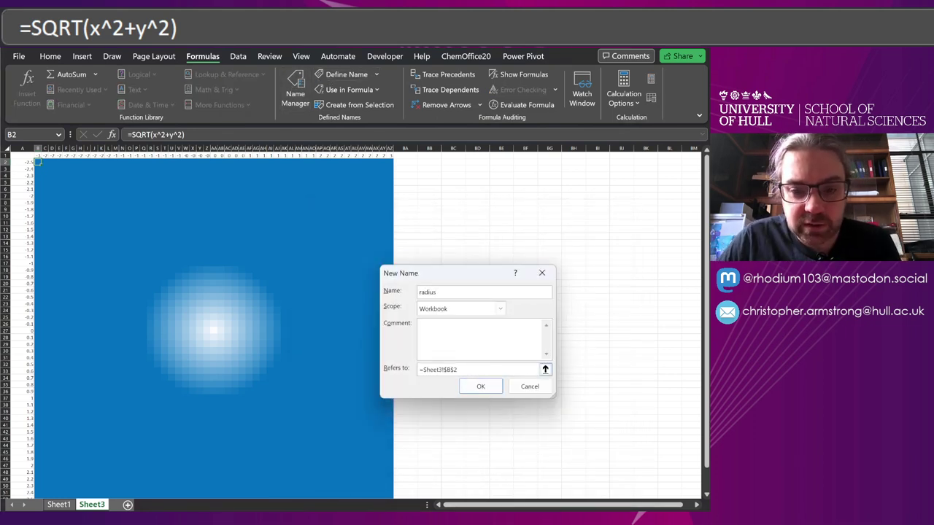
drag(544, 370, 380, 369)
text(=SQRT(x^2+y^2))
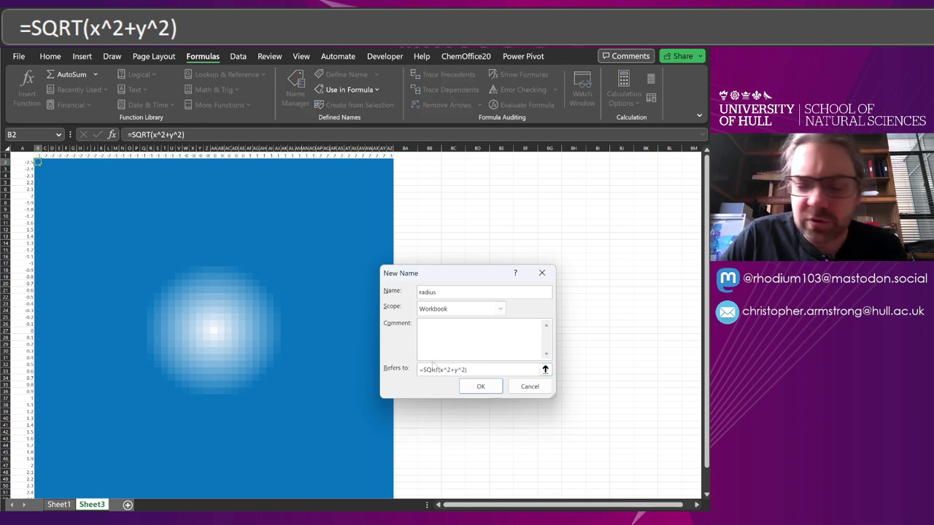
double_click(436, 293)
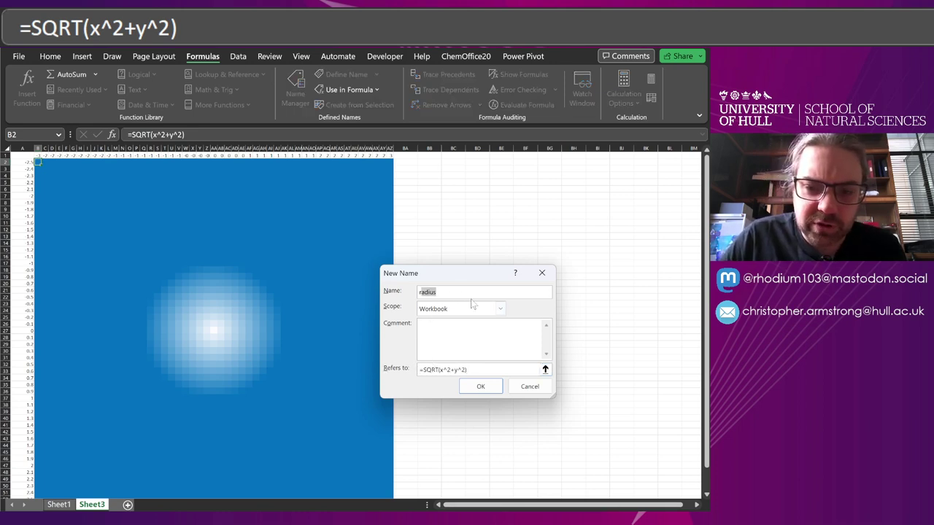
text(r)
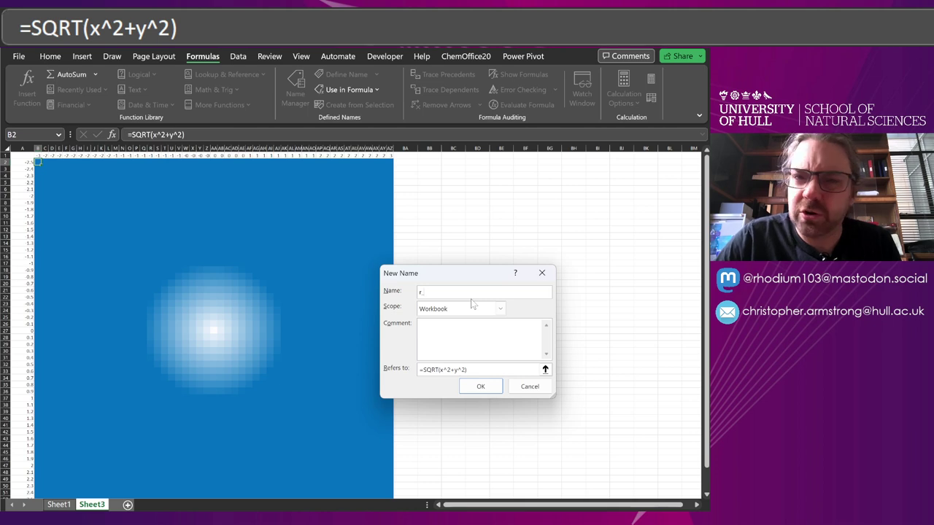
click(480, 386)
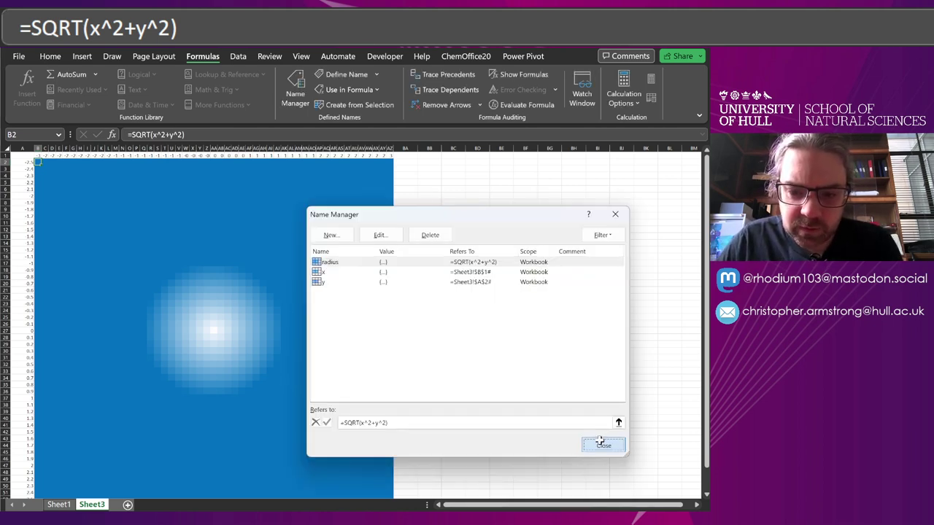
click(603, 445)
Replace the grid formula in cell B2 with =radius
text(=radius)
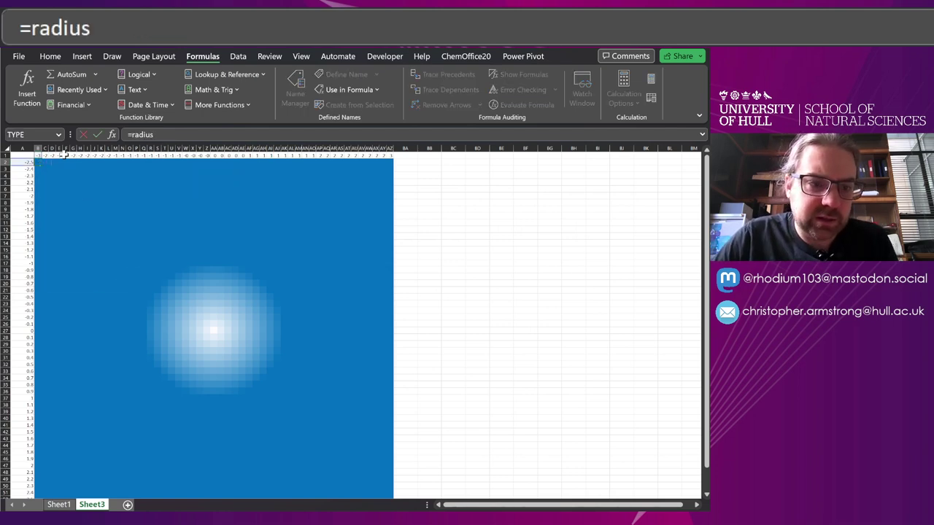
key(Return)
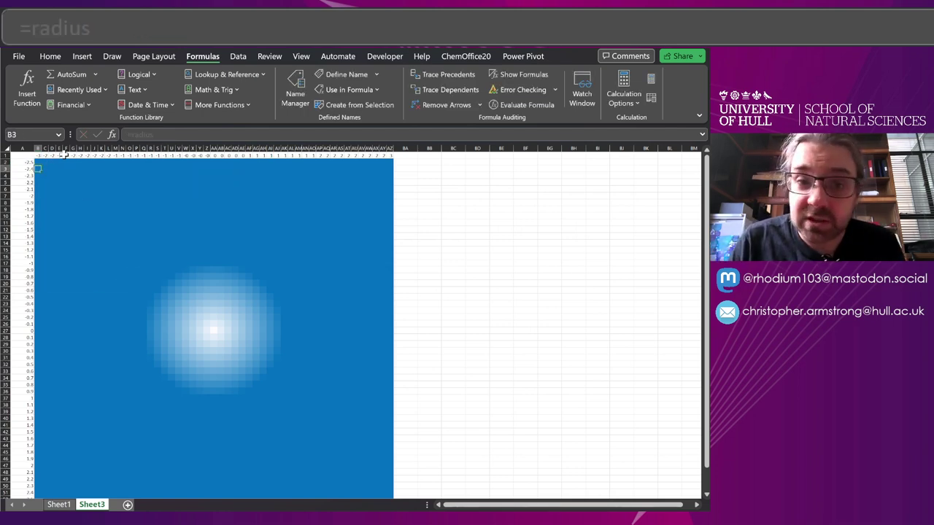
click(129, 250)
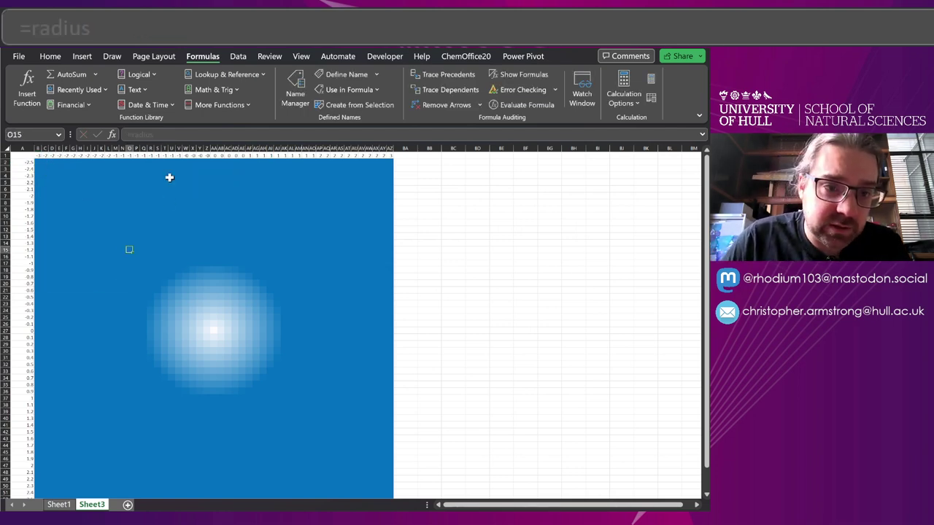
click(38, 161)
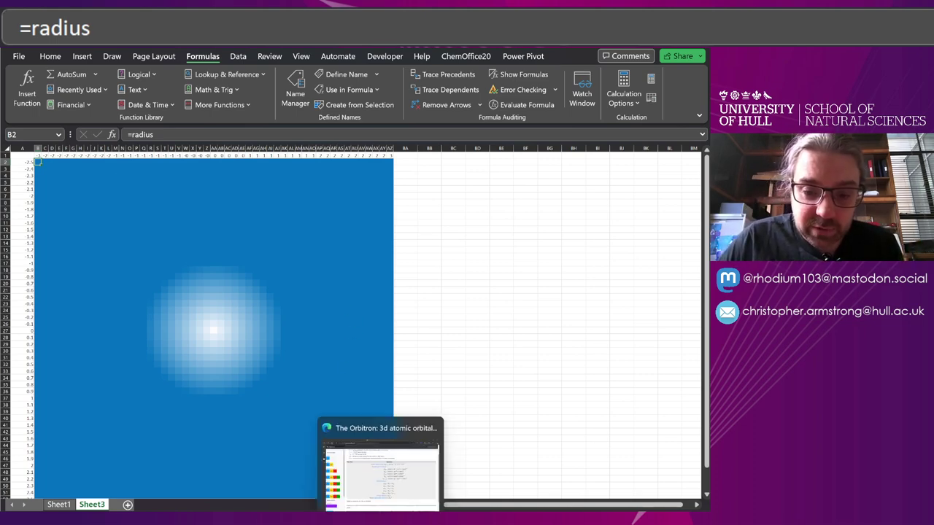
Switch to The Orbitron in the browser and look up the exponential term of the radial wave function in the 1s orbital equations
click(385, 474)
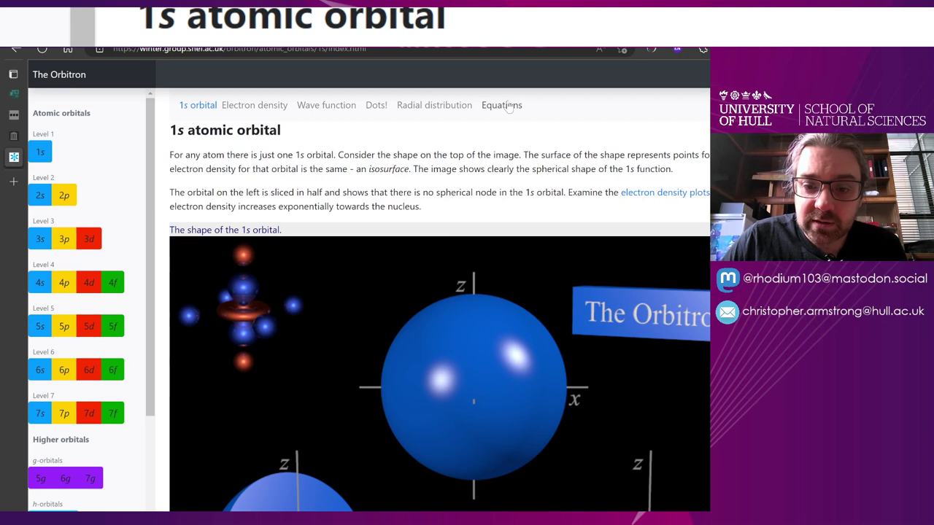
click(509, 106)
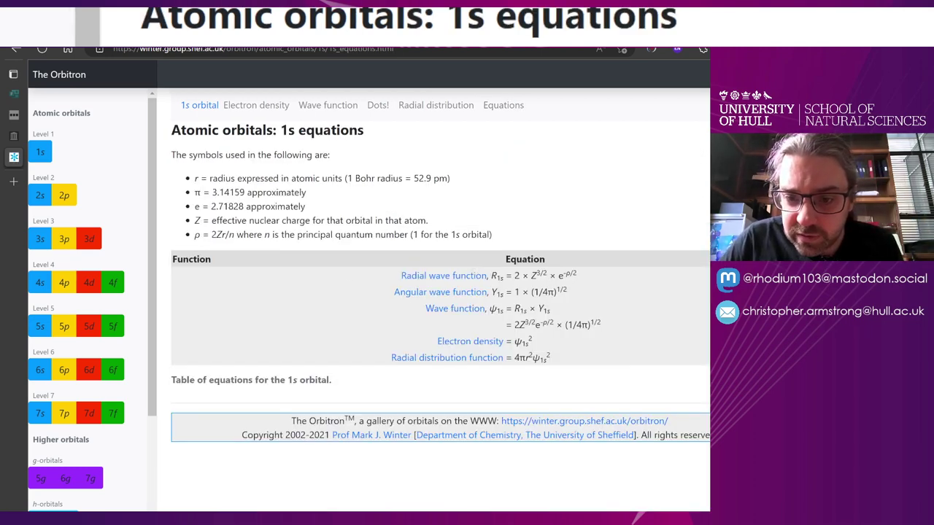
drag(558, 275, 580, 278)
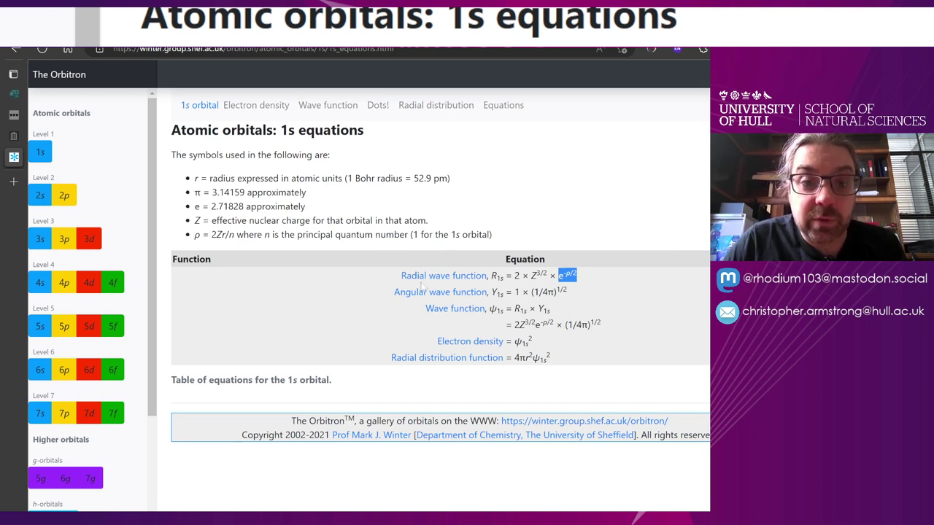
Switch back to Excel, replace B2's formula with =EXP(-radius/2) to plot the 1s orbital, and inspect the grid around its centre
mouse_move(510, 520)
click(509, 474)
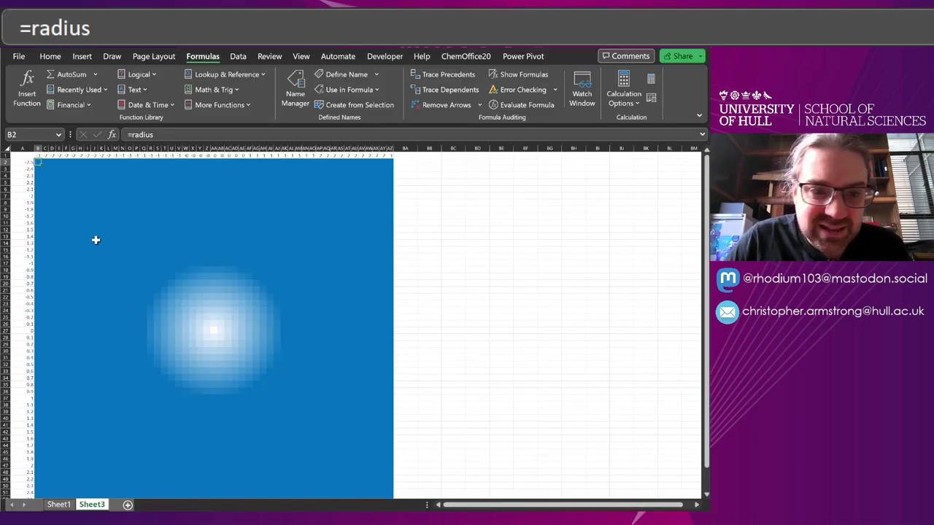
text(=EXP)
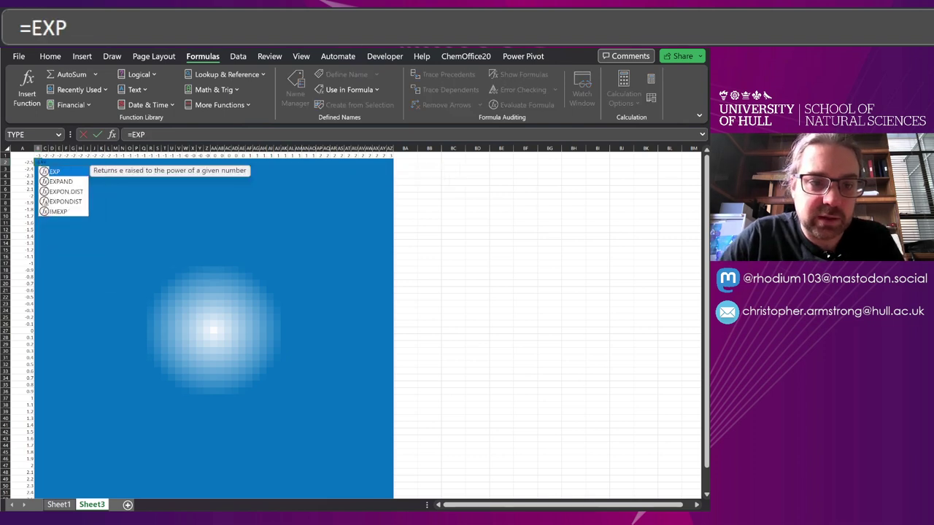
text((-radius)
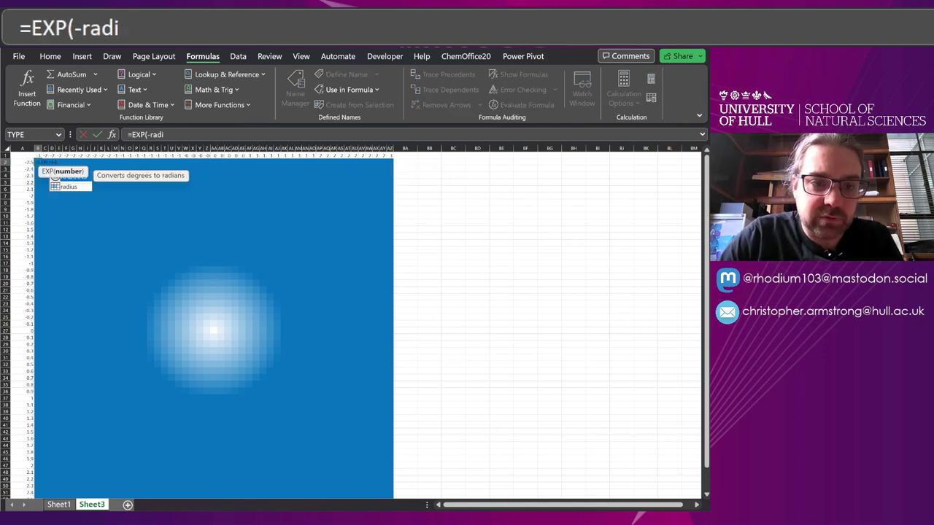
key(BackSpace)
text(us/2))
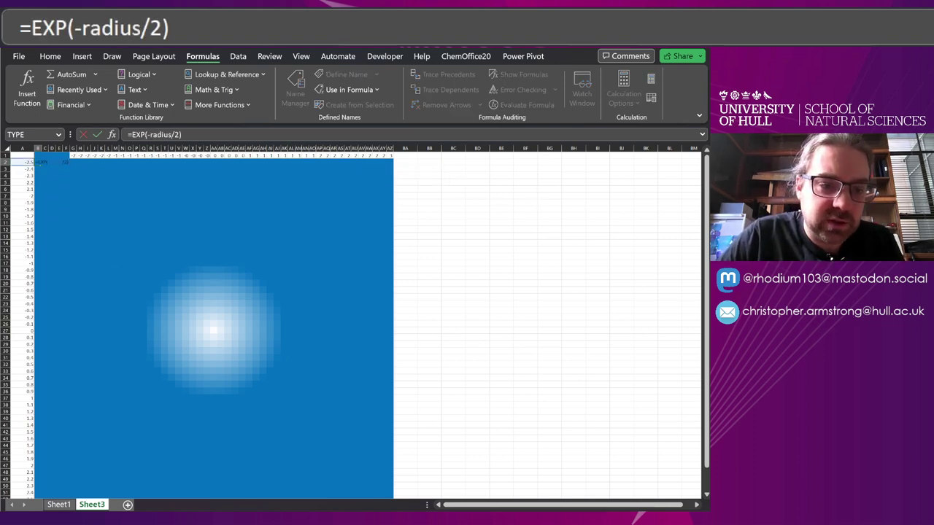
key(Return)
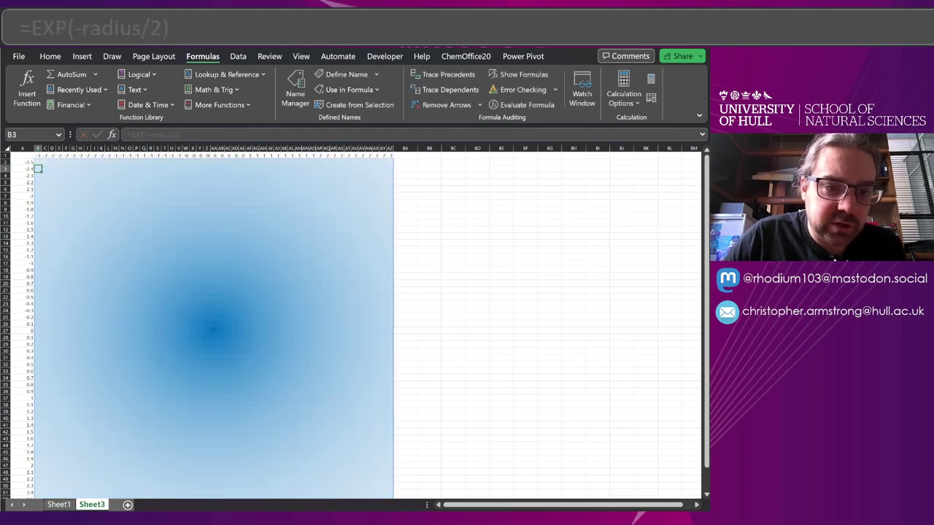
click(214, 331)
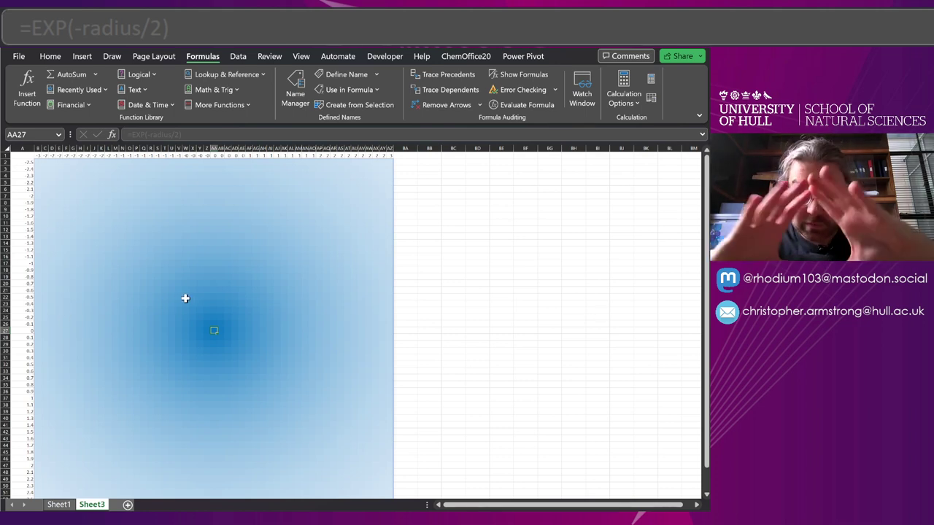
click(157, 344)
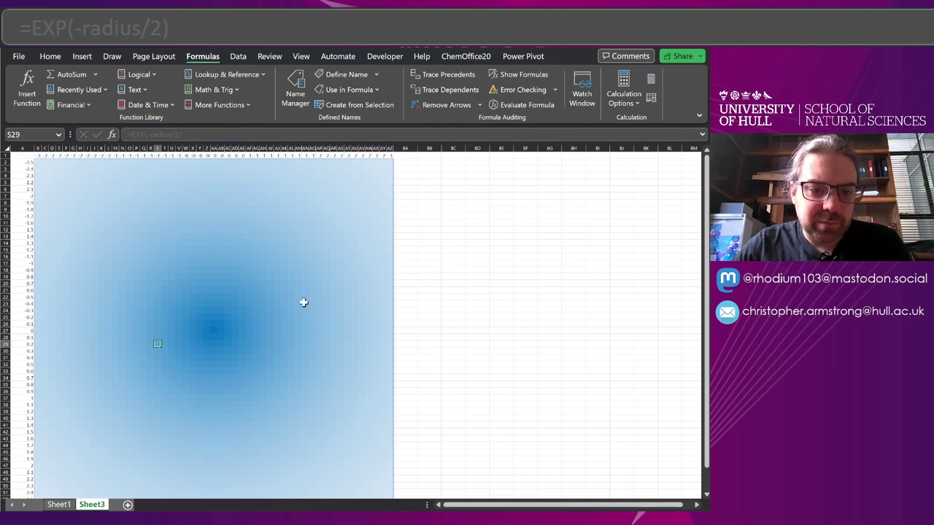
Multiply the exponential in cell B2 by x, making the formula =x*EXP(-radius/2)
click(37, 162)
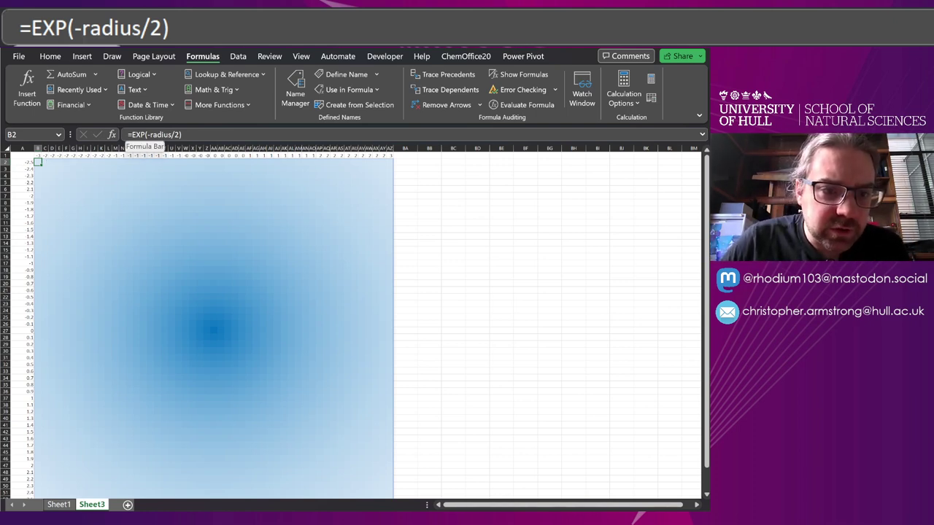
click(216, 138)
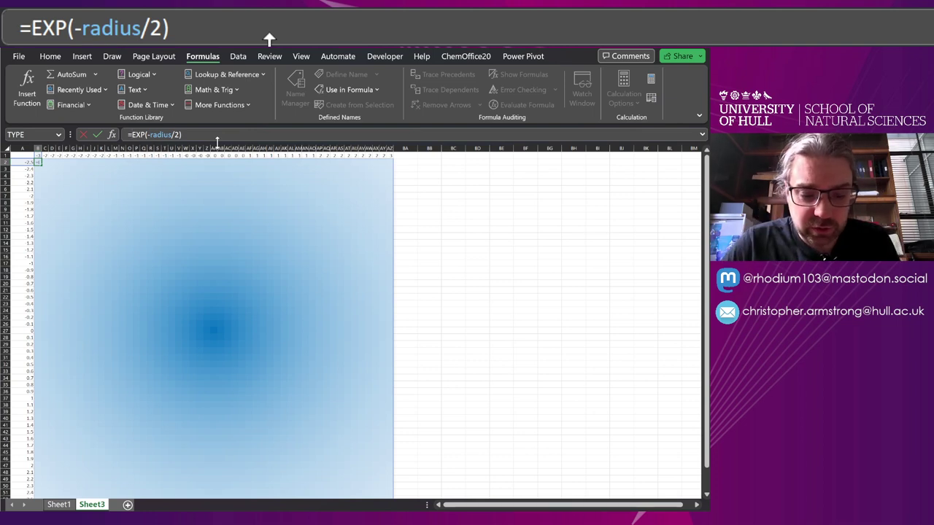
text(x*)
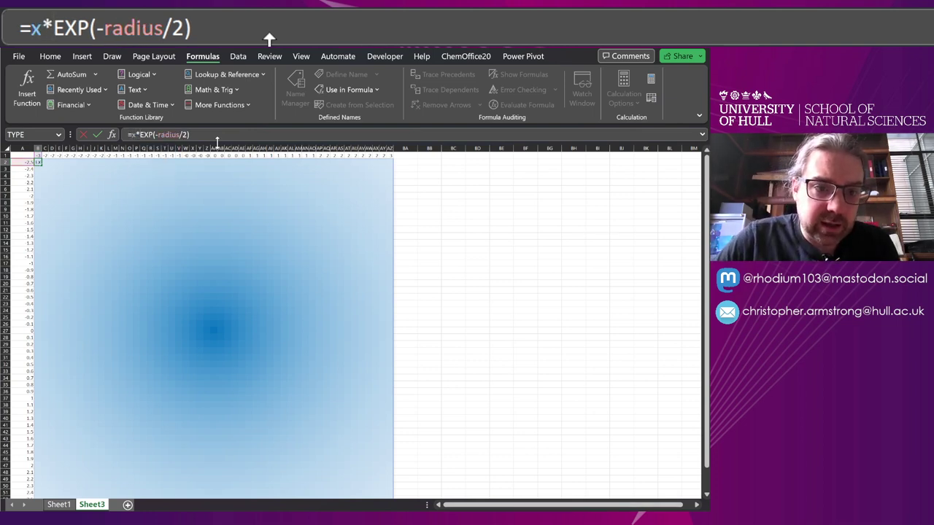
key(Return)
Switch to The Orbitron in the browser and examine the constants and terms of the radial and angular wave functions in the 2p orbital equations
mouse_move(432, 519)
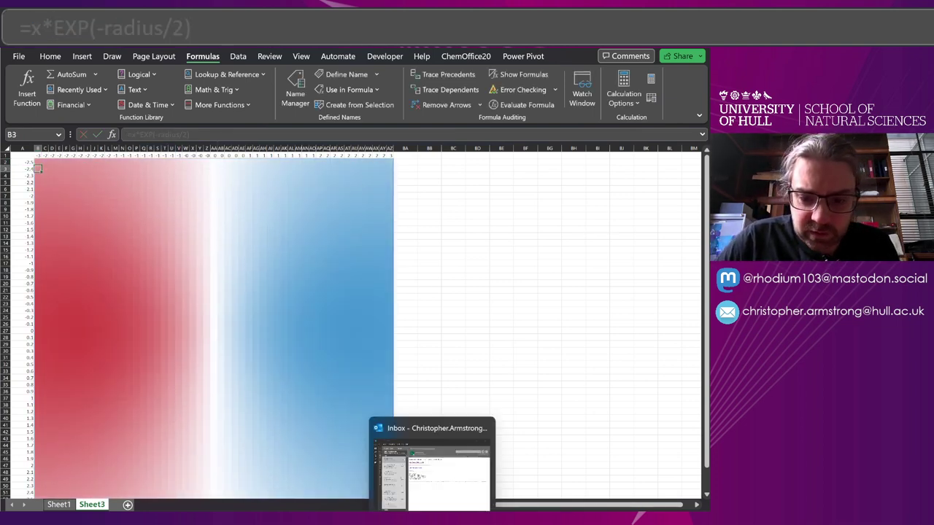
mouse_move(379, 520)
click(380, 463)
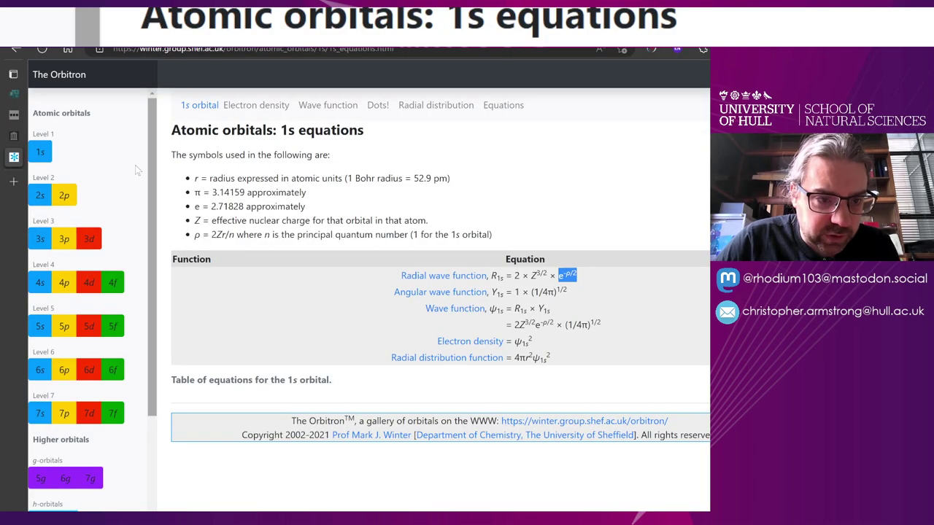
click(65, 195)
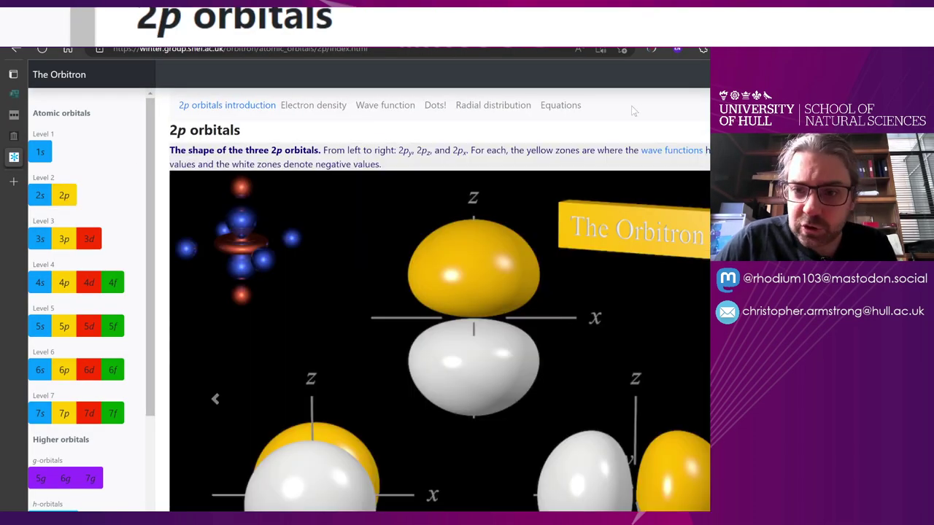
click(578, 108)
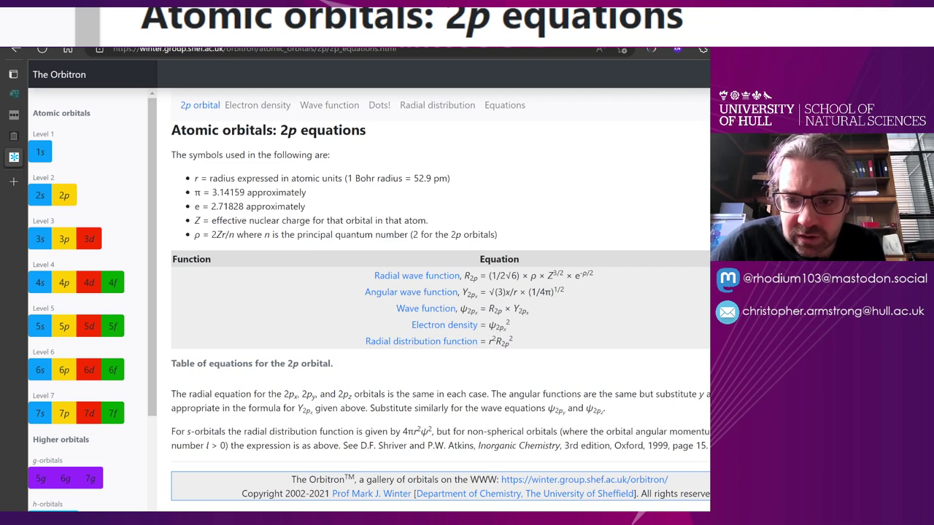
drag(521, 275, 487, 275)
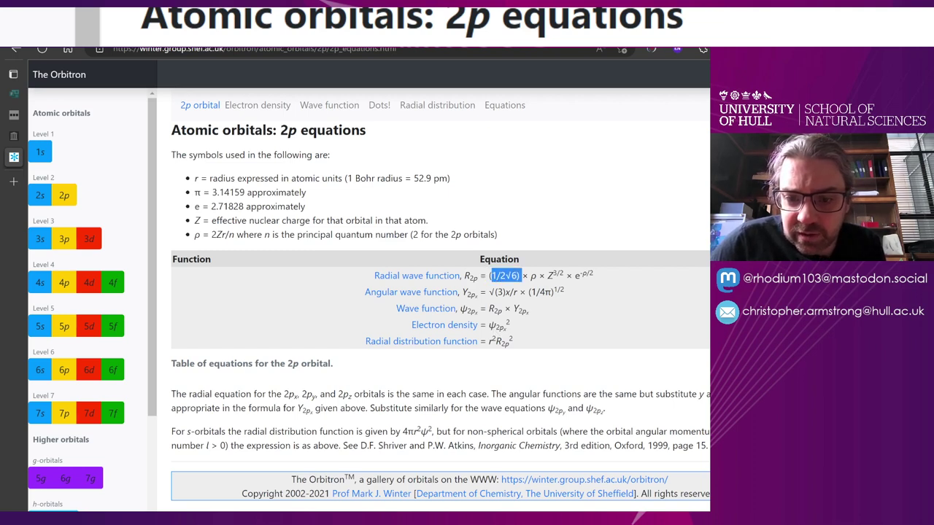
click(492, 283)
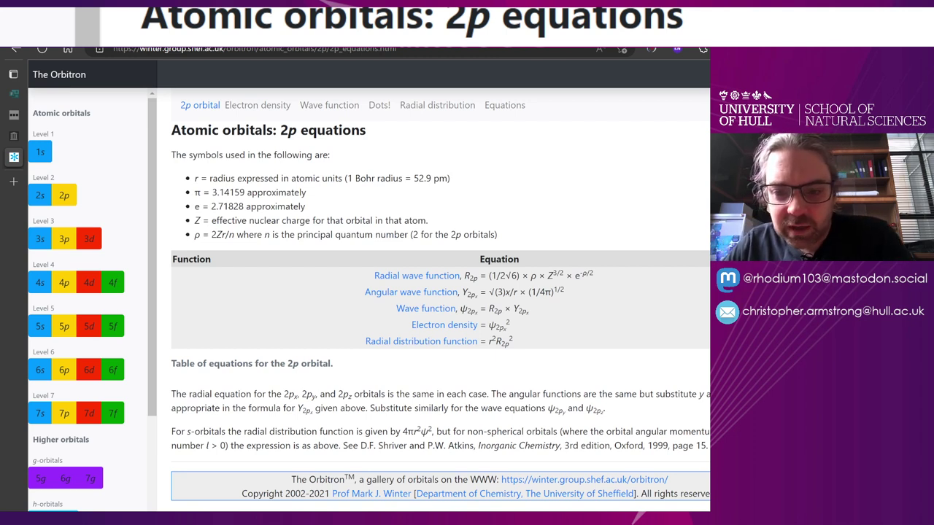
drag(516, 291, 507, 301)
click(542, 305)
double_click(534, 275)
click(550, 304)
Switch back to the Excel workbook and select cell B2
mouse_move(519, 510)
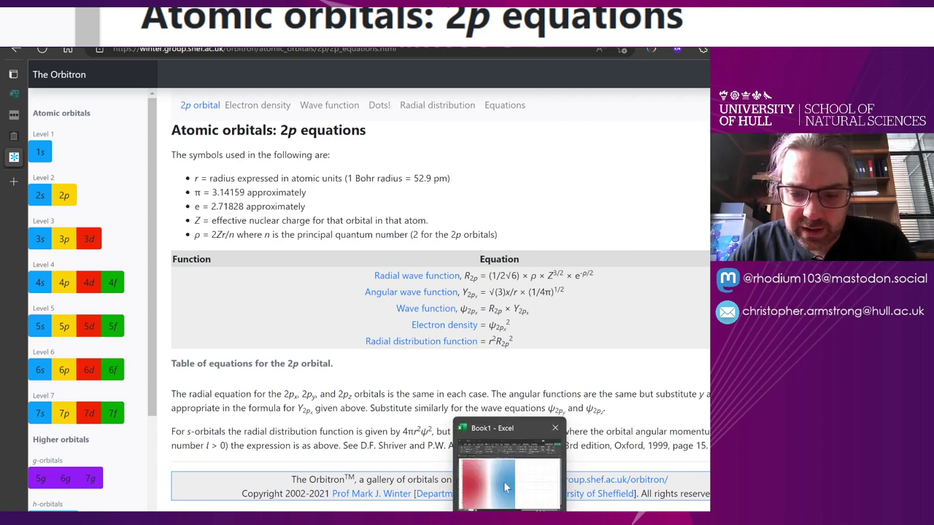
click(519, 467)
click(39, 162)
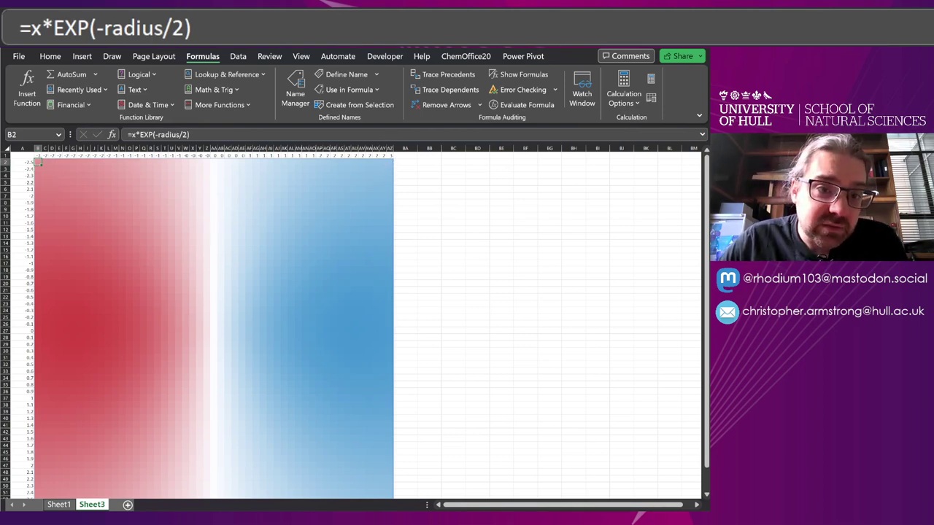
Try scaling the 2p formula in B2 by 0.5, as =0.5*x*EXP(-radius/2), and undo the change
key(F2)
key(Home)
key(Right)
text(0.)
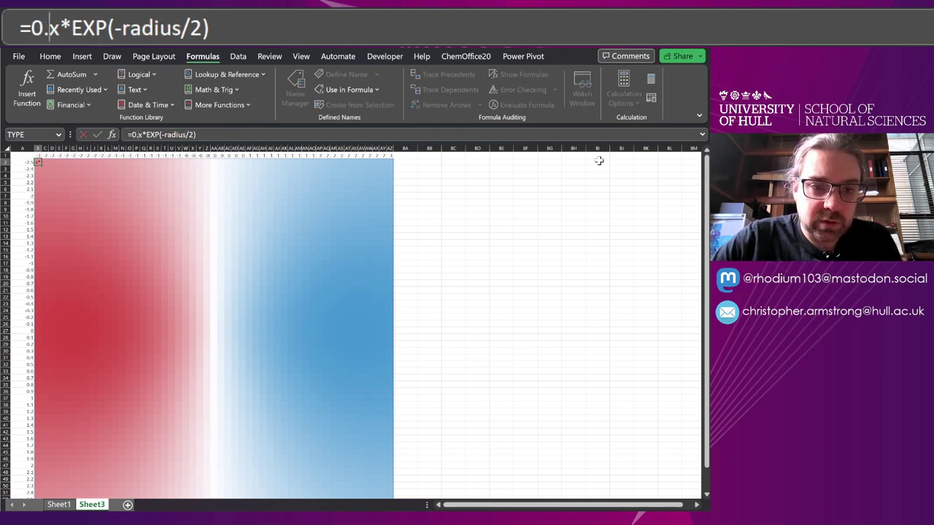
text(5*)
key(Return)
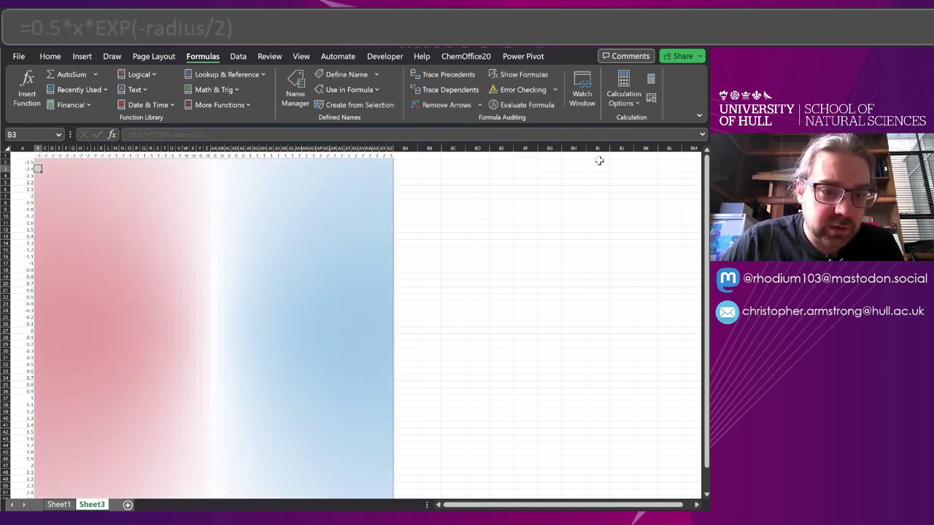
key(ctrl+z)
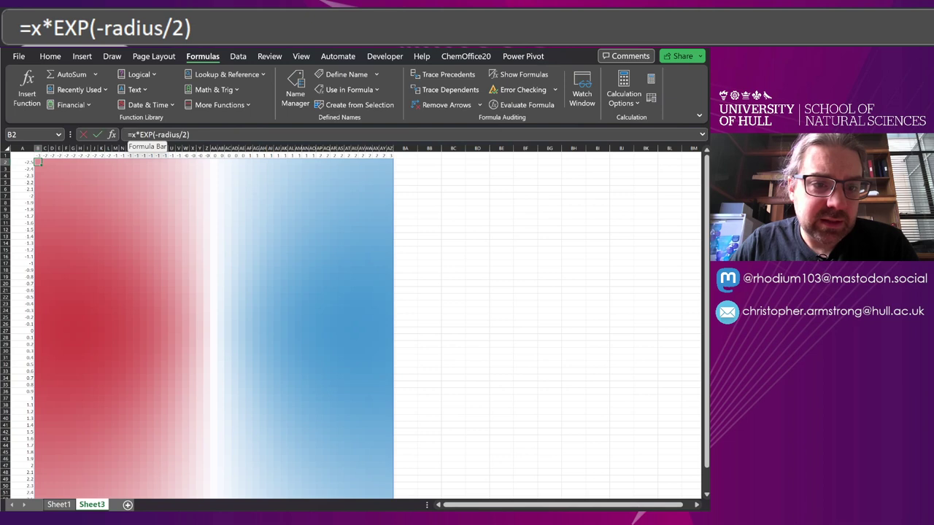
Replace the x factor in B2's formula with the product of x and y, making it =(x*y)*EXP(-radius/2)
click(139, 136)
text((x)
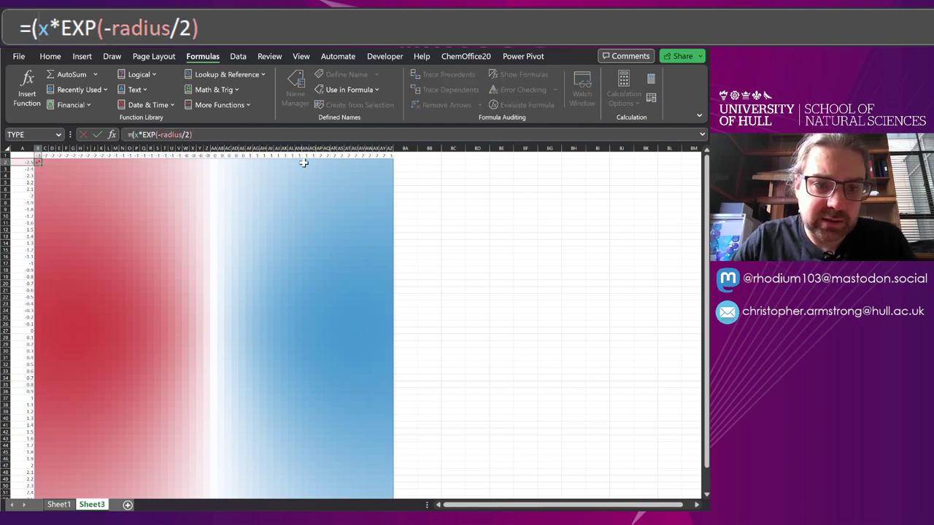
text(*y))
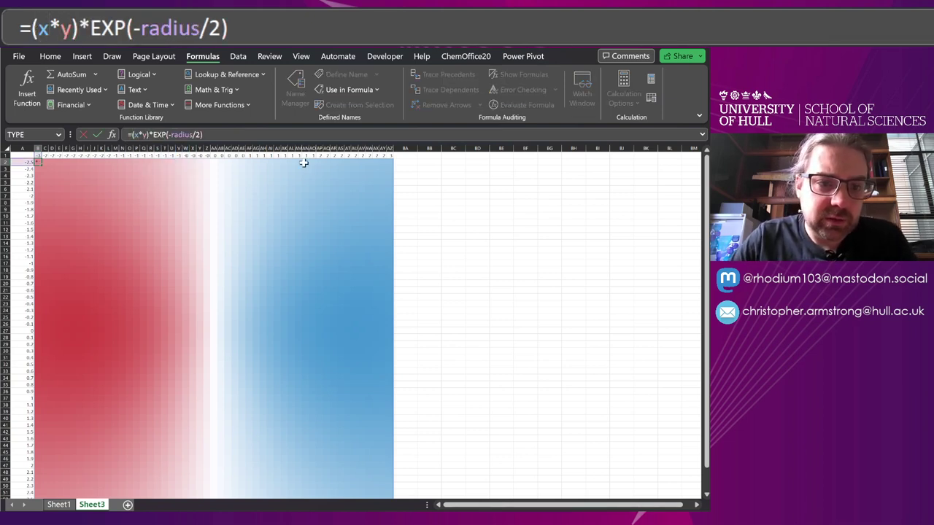
key(Return)
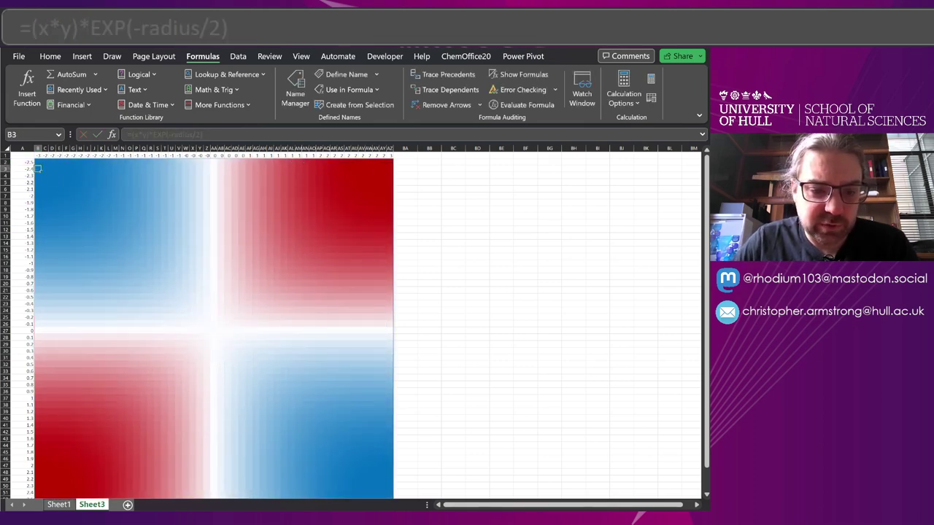
Check the 3d orbital pictures on Sheet1, return to Sheet3 and change B2's formula to =(x^2-y^2)*EXP(-radius/2)
click(58, 504)
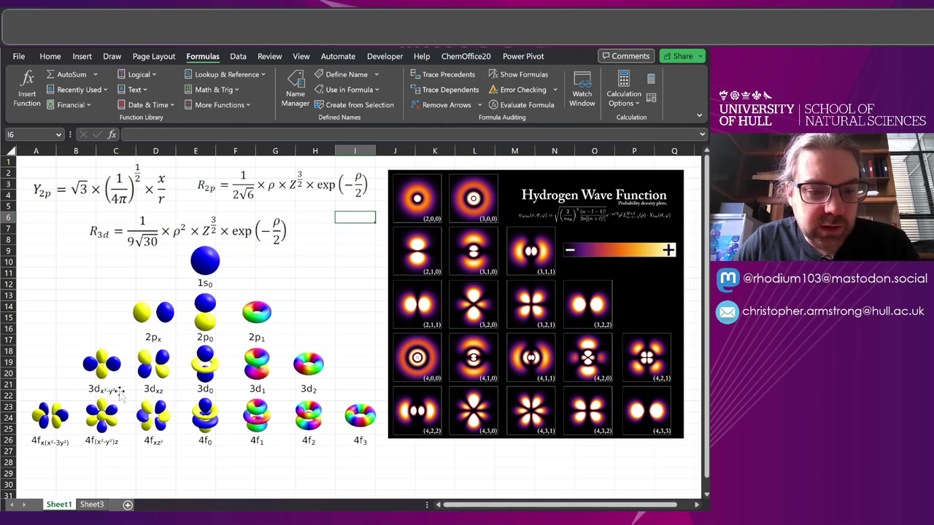
click(92, 504)
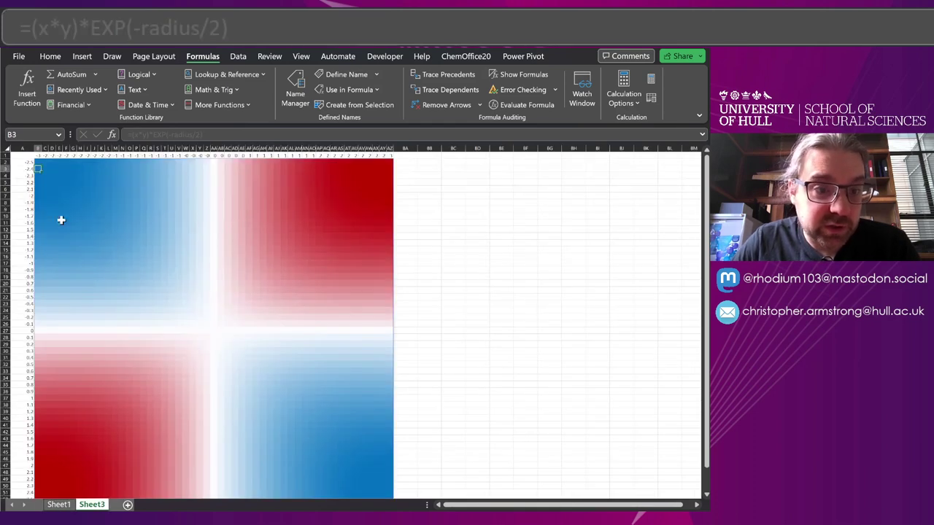
click(38, 162)
click(139, 134)
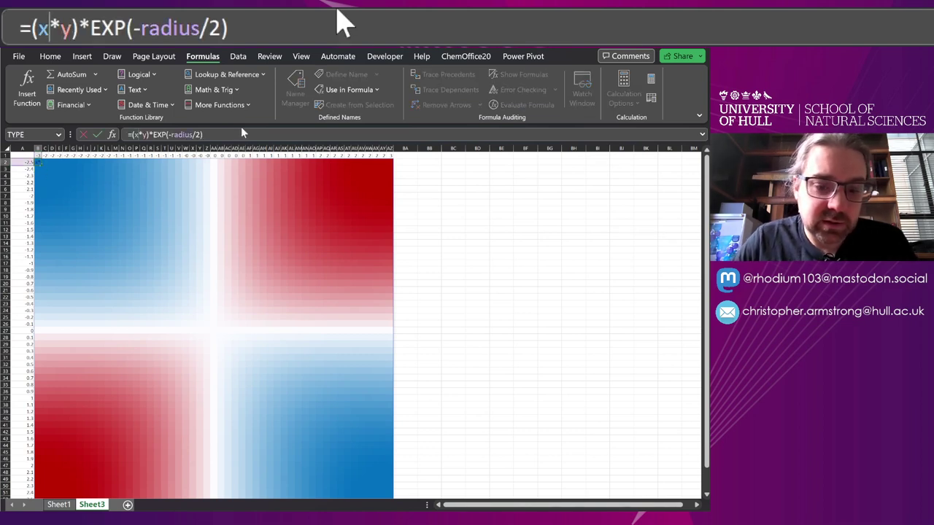
text(^2)
key(Delete)
text(-)
key(Right)
text(^2)
key(Return)
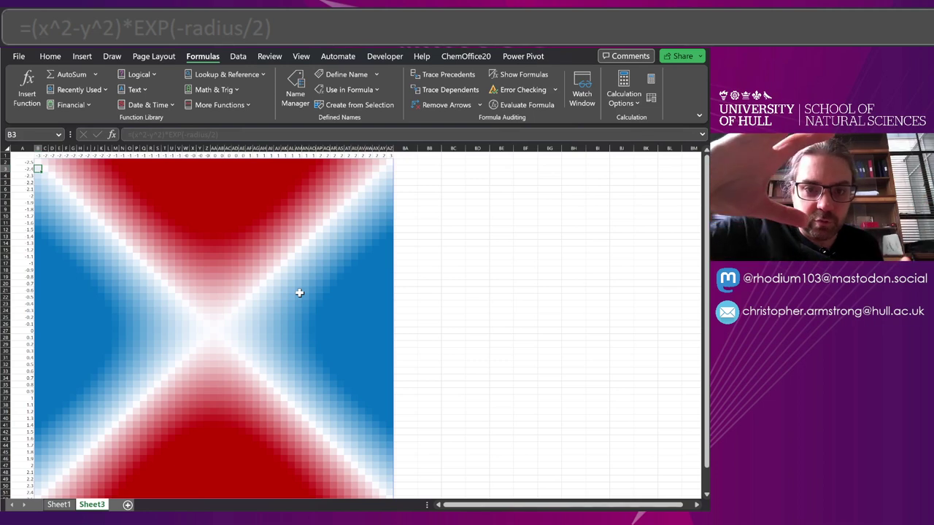
Change the x sequence in B1 and the y sequence in A2 to run from -25 in steps of 1, making A2 =SEQUENCE(51,1,-25,1)
click(37, 162)
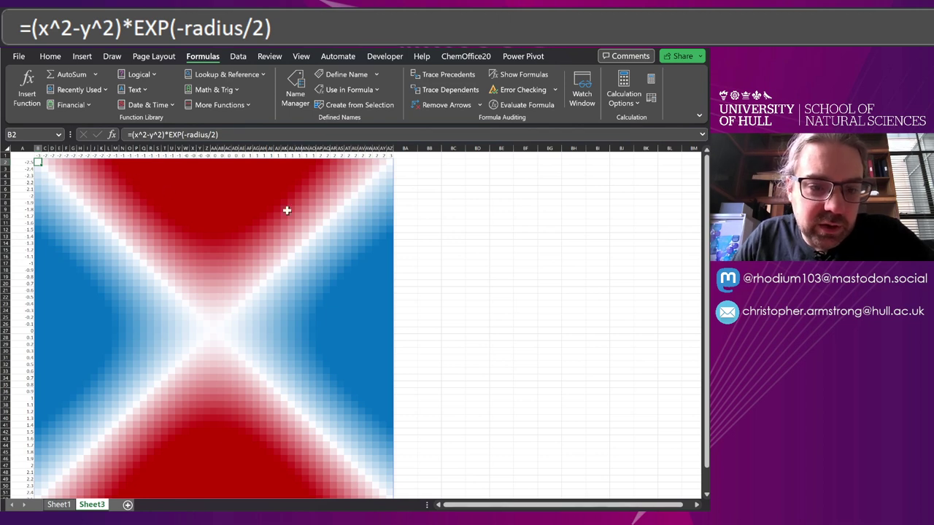
click(36, 156)
key(F2)
key(BackSpace)
key(BackSpace)
key(BackSpace)
key(Return)
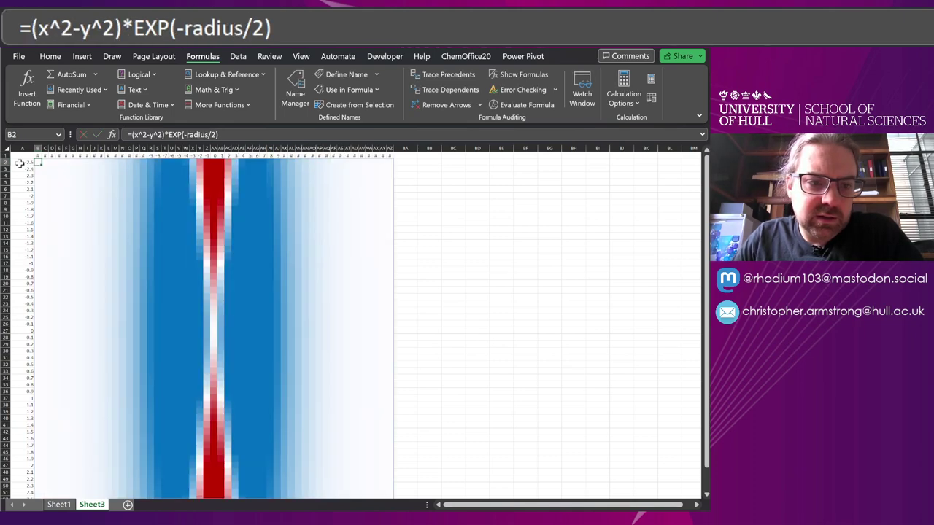
key(Left)
key(F2)
key(BackSpace)
key(BackSpace)
key(Return)
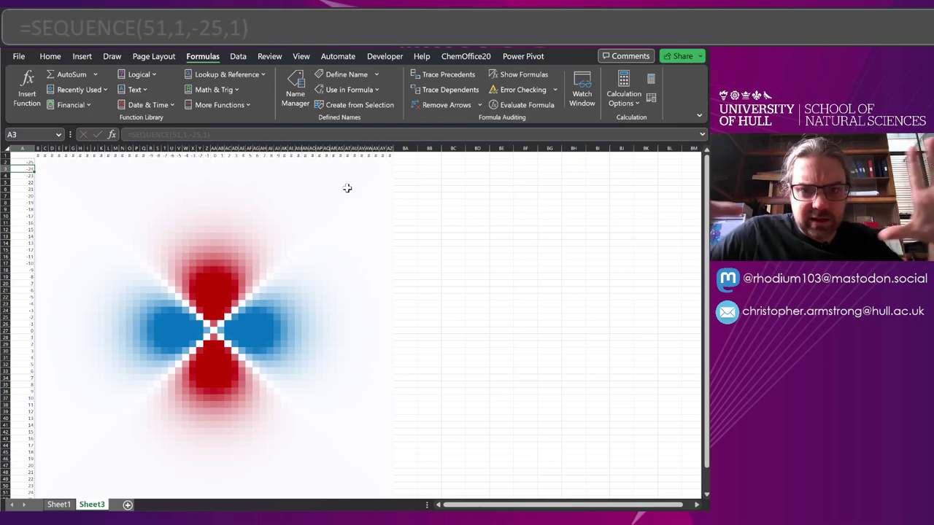
Examine the x^2 and y^2 terms in B2's formula and the orbital lobes along the grid's central column and row
click(38, 161)
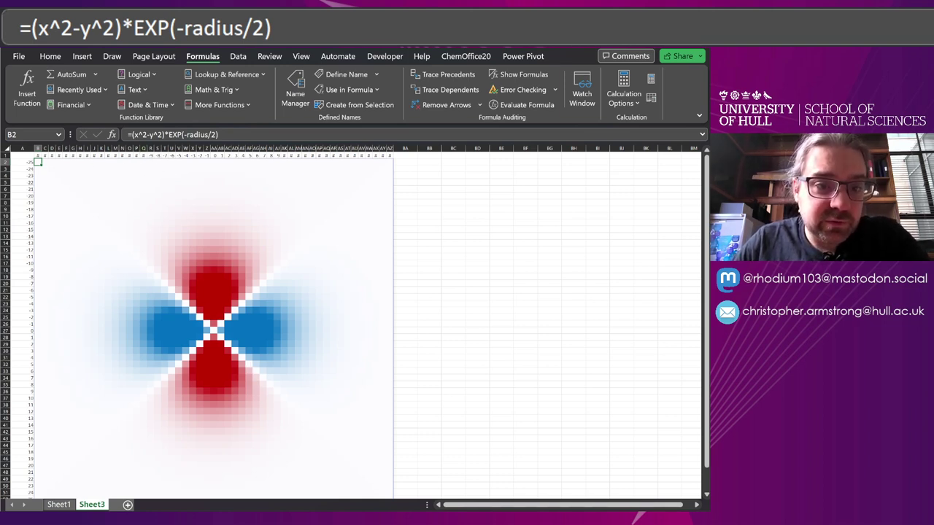
drag(147, 134, 134, 134)
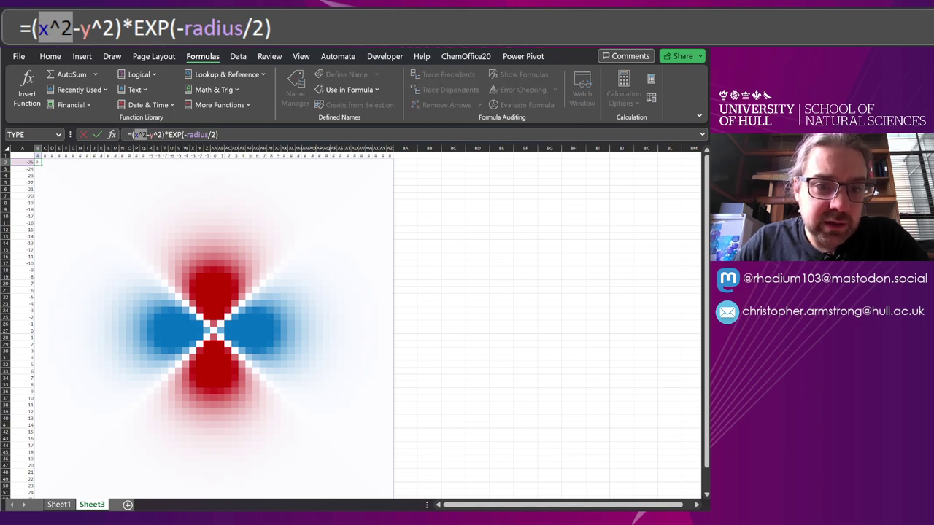
key(Right)
key(Right)
key(shift+Right)
key(shift+Right)
key(shift+Right)
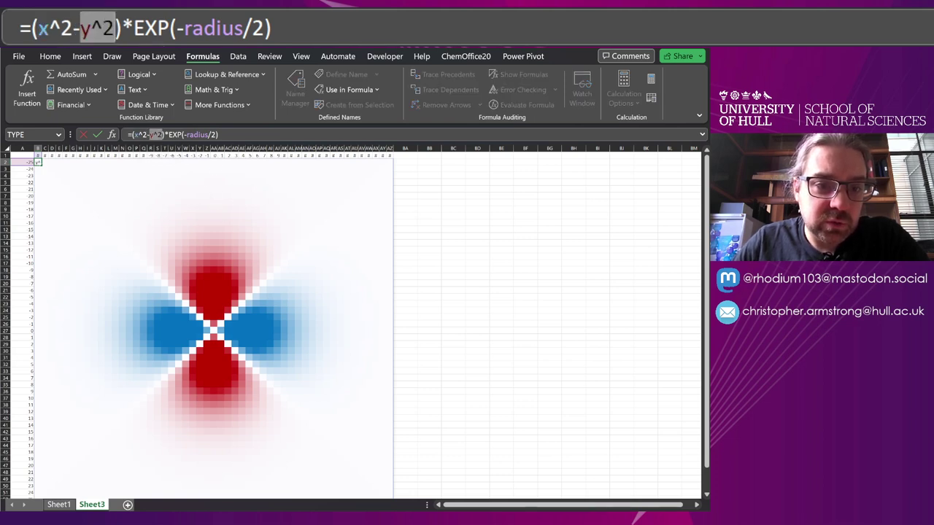
key(Left)
key(Left)
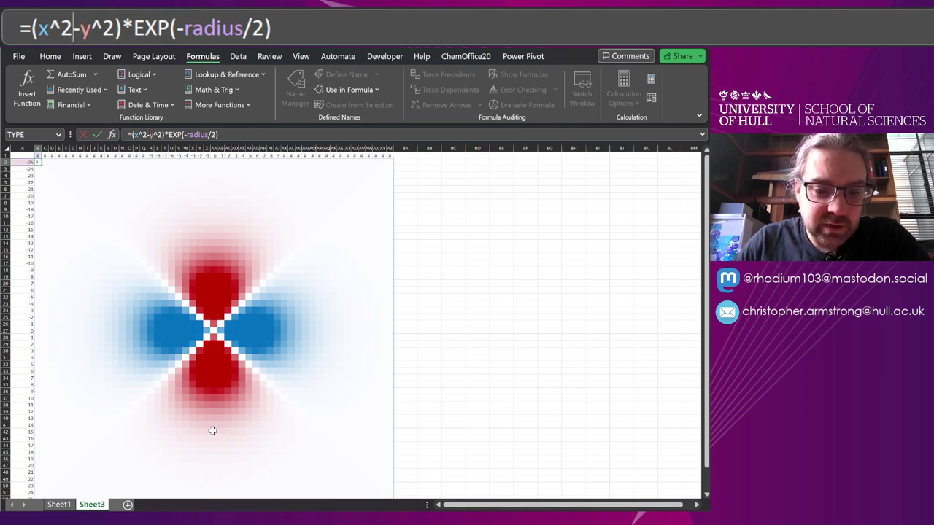
drag(211, 427, 226, 161)
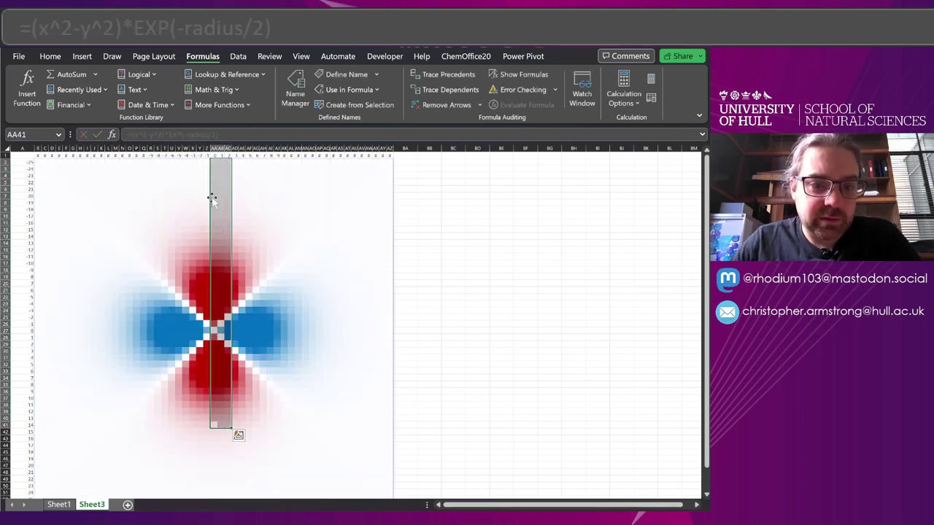
click(153, 315)
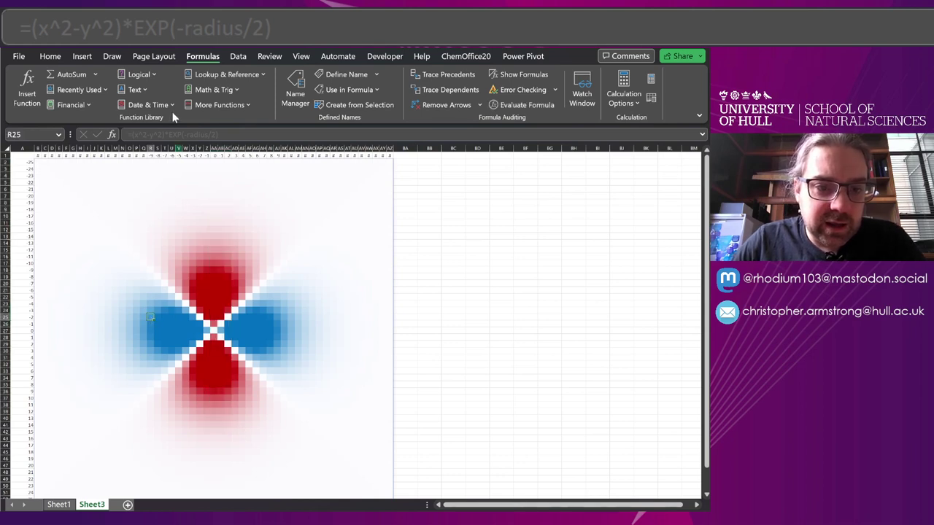
click(44, 332)
drag(43, 332, 386, 332)
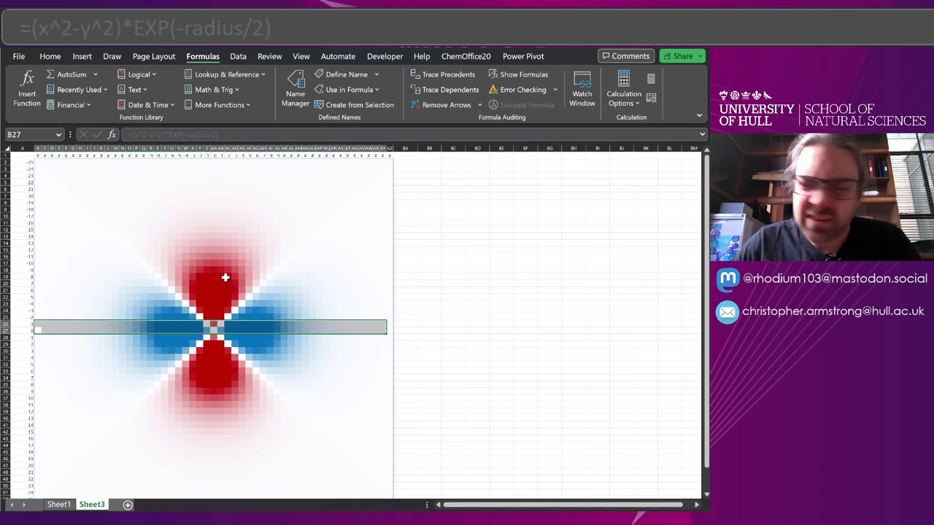
click(101, 242)
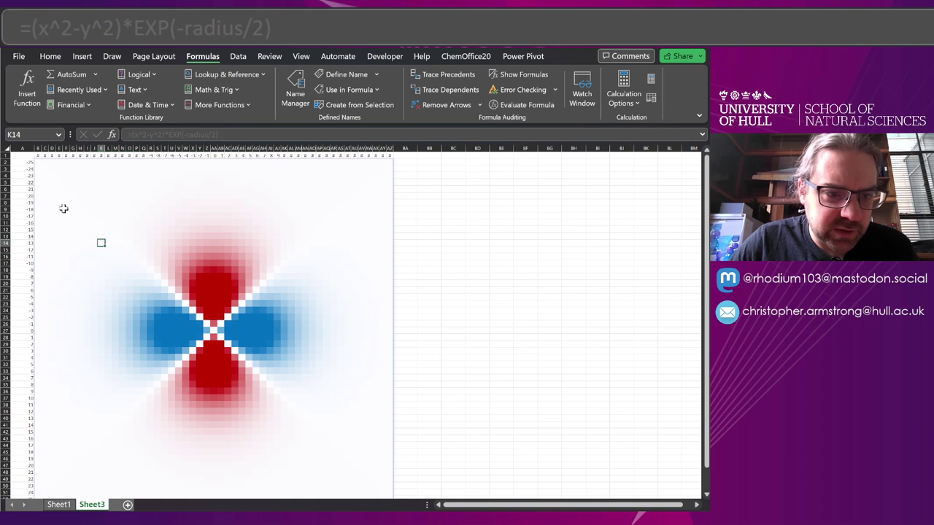
Reduce the bracketed factor in B2's formula to x alone, giving =(x)*EXP(-radius/2)
click(39, 163)
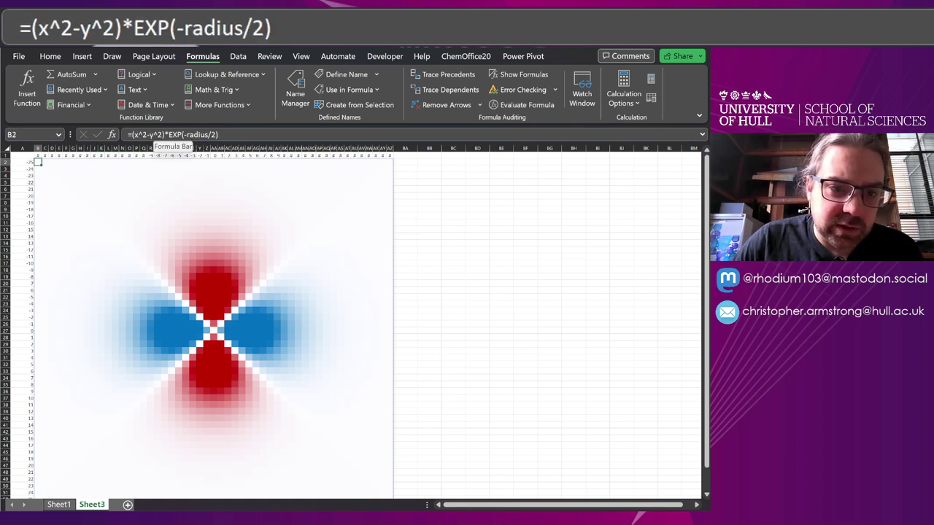
click(162, 134)
key(BackSpace)
key(BackSpace)
key(BackSpace)
key(BackSpace)
key(BackSpace)
key(BackSpace)
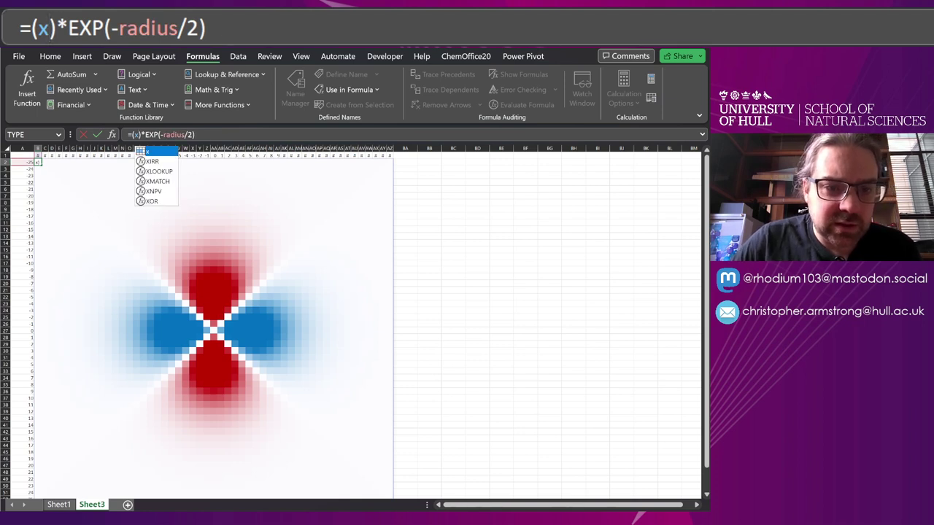
Add a copy of the term to B2's formula with y in place of x, making =(x)*EXP(-radius/2)+(y)*EXP(-radius/2)
click(203, 136)
key(shift+Left)
key(shift+Left)
key(shift+Left)
key(shift+Left)
key(shift+Left)
key(shift+Left)
key(shift+Left)
key(shift+Left)
key(shift+Left)
key(shift+Left)
key(shift+Left)
key(shift+Left)
key(shift+Left)
key(shift+Left)
key(shift+Left)
key(shift+Left)
key(shift+Left)
key(shift+Left)
key(shift+Left)
key(ctrl+c)
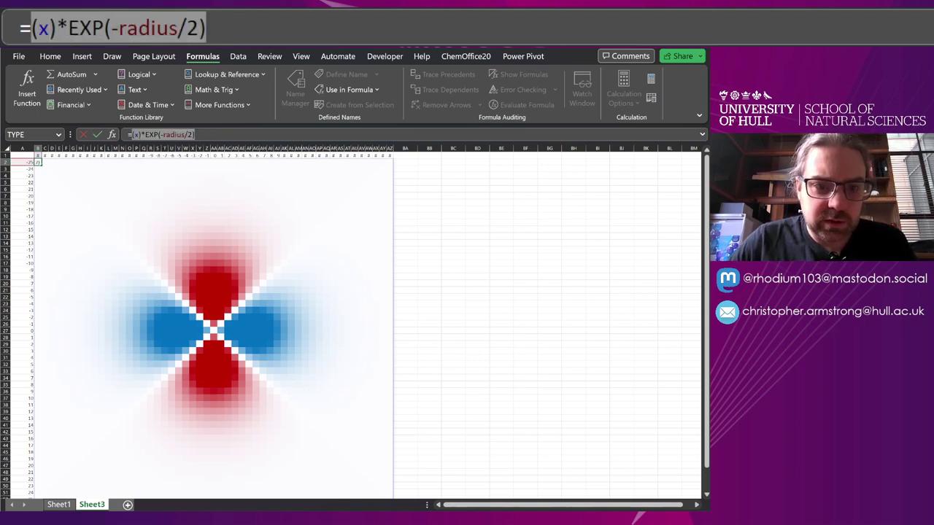
key(Right)
text(+)
key(ctrl+v)
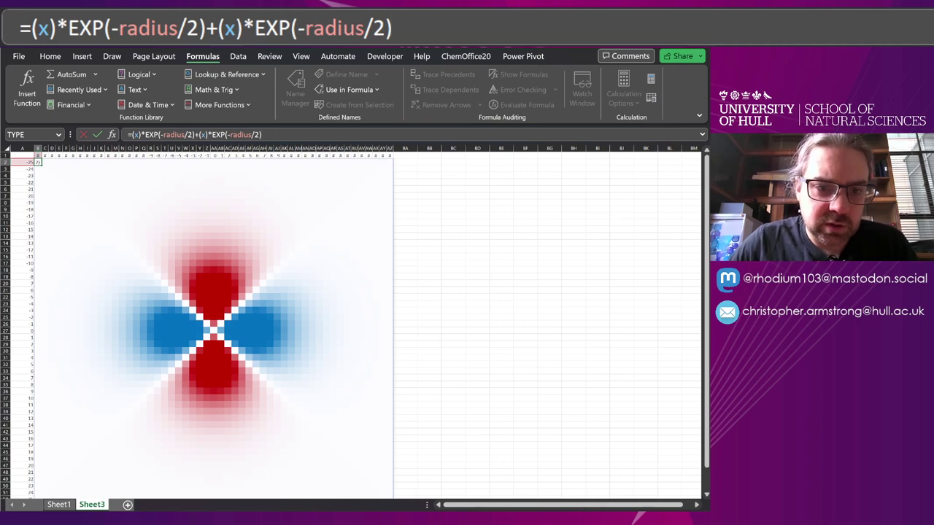
double_click(203, 135)
text(y)
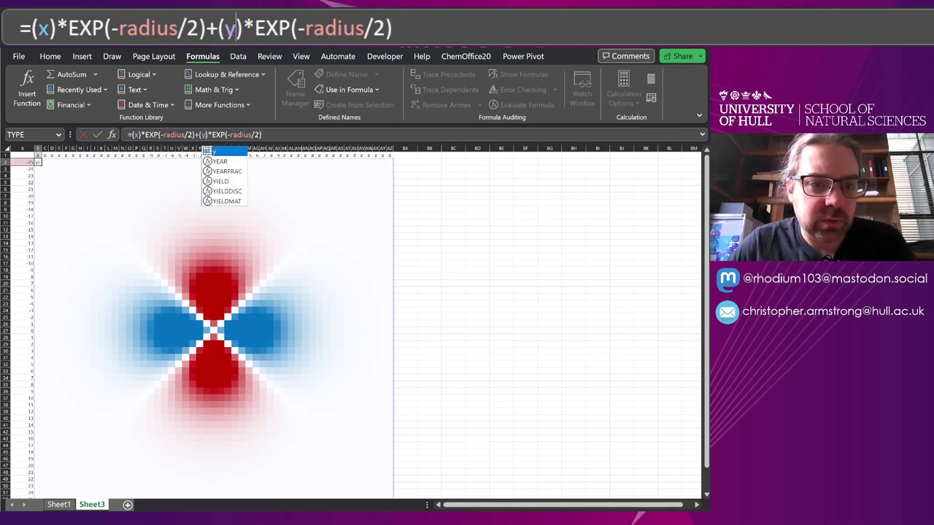
click(262, 134)
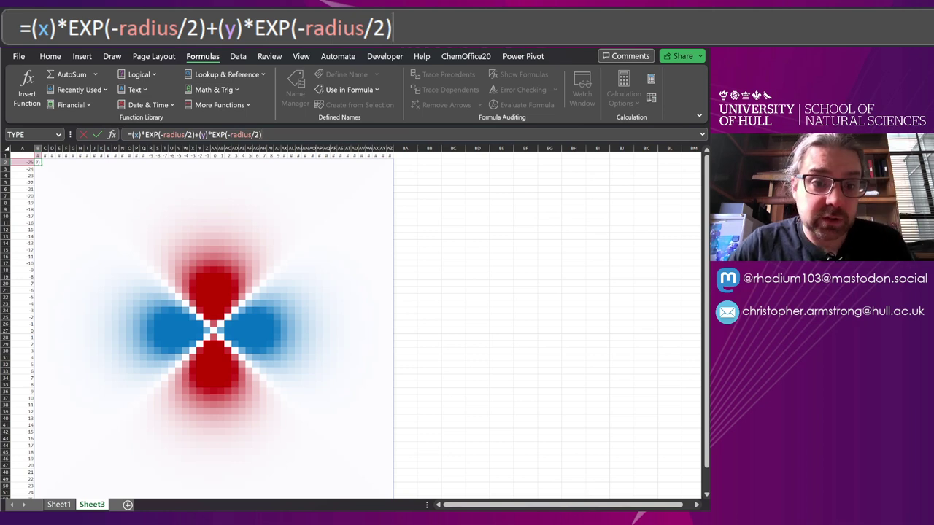
key(Return)
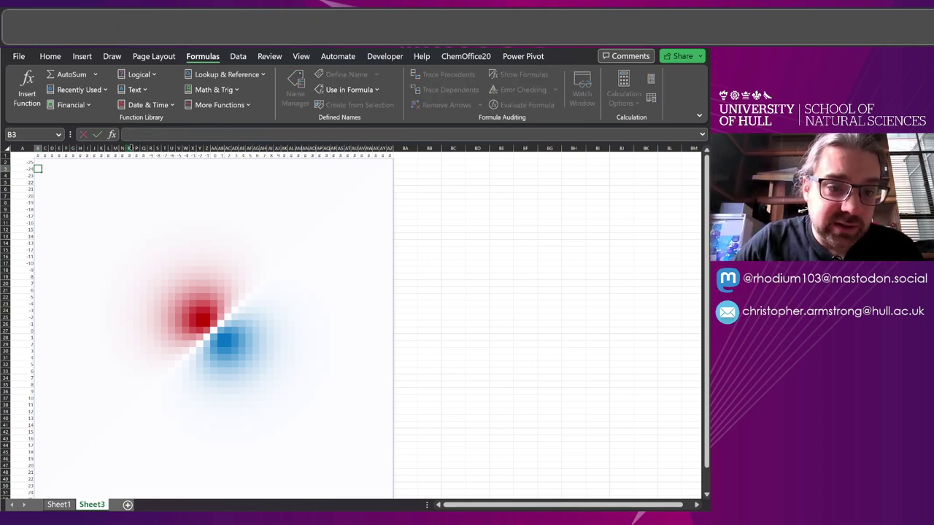
Multiply the x term at the start of B2's formula by SIN(RADIANS(45))
double_click(40, 166)
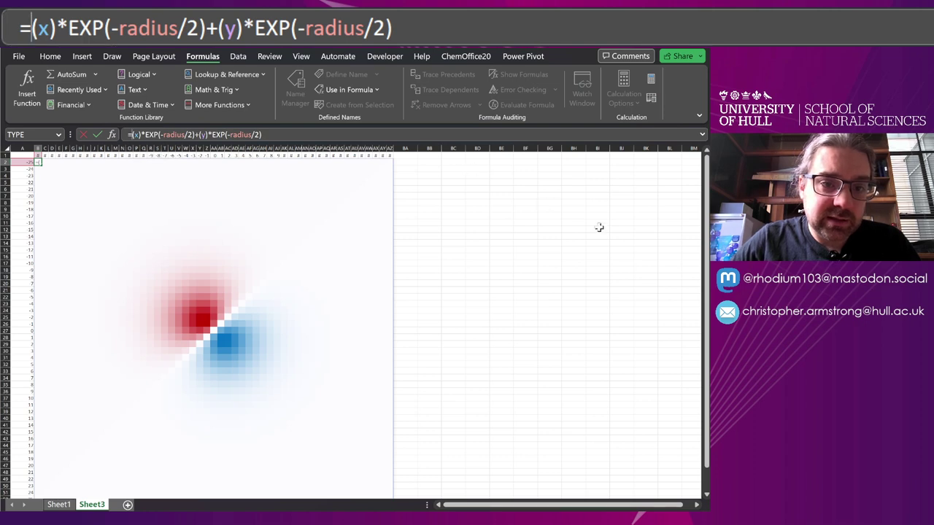
text(SIN()
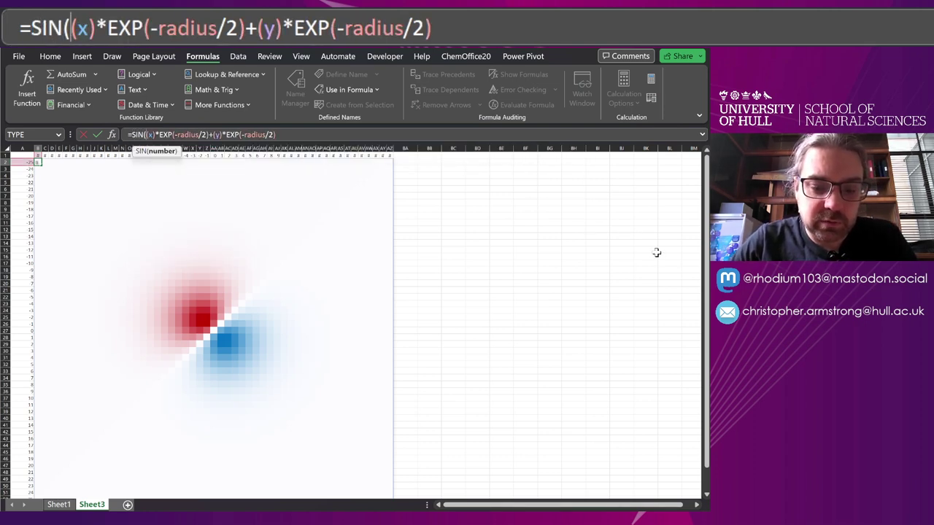
text(RADIANS)
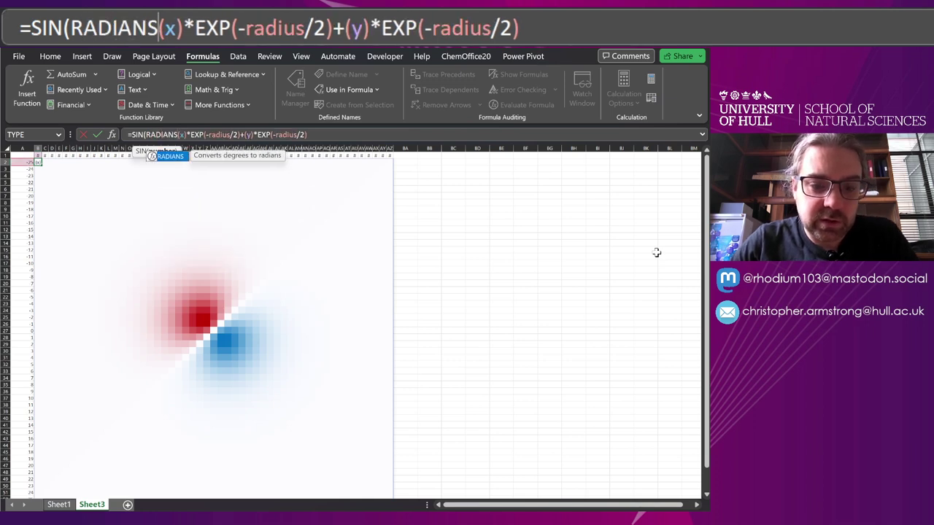
text((45))*)
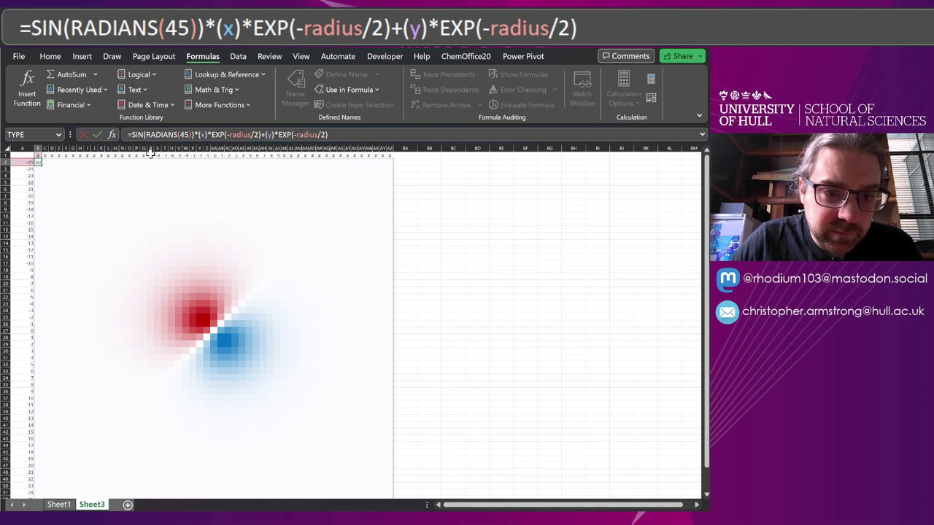
Copy the angle factor in front of B2's y term and change its function to COS, giving +COS(RADIANS(45))*(y)*EXP(-radius/2)
shift+click(131, 134)
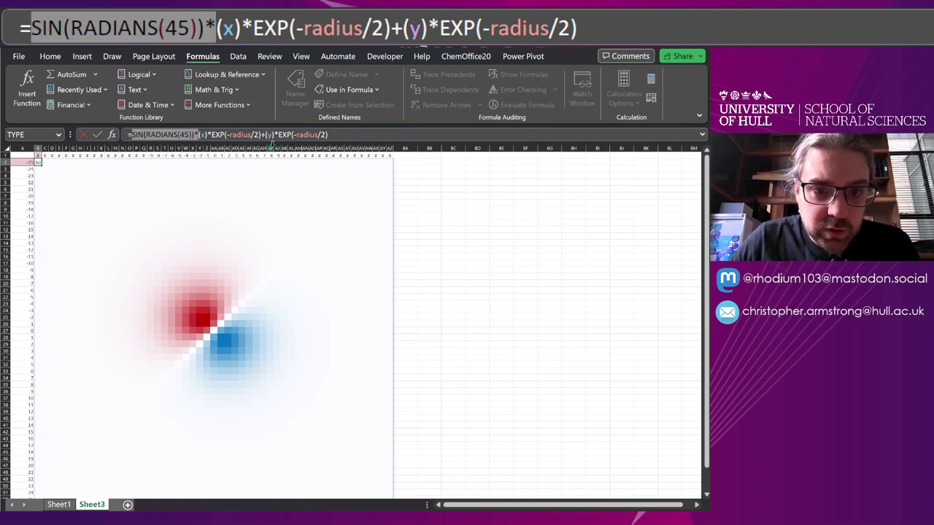
key(ctrl+c)
click(262, 134)
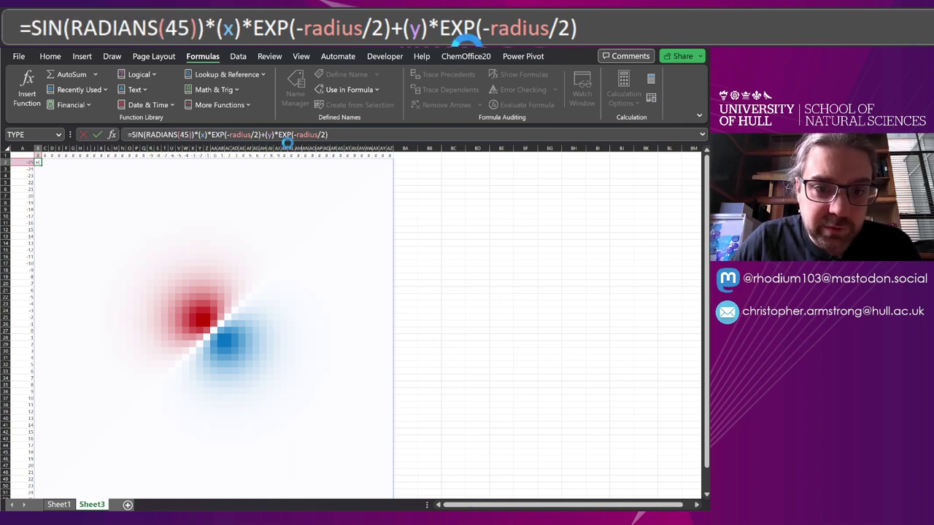
key(ctrl+v)
double_click(267, 134)
text(COS)
key(Escape)
key(Return)
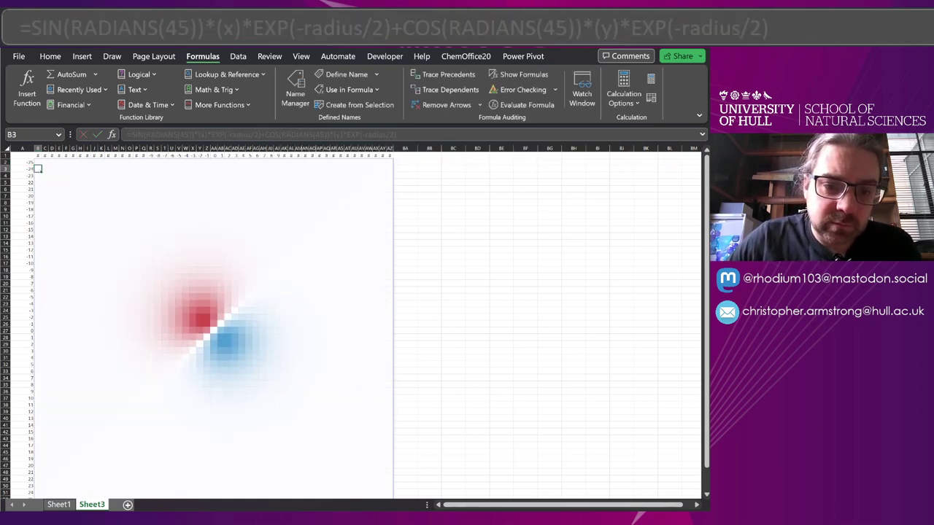
Set the angle in both the SIN and COS factors of B2's formula to 20
click(38, 162)
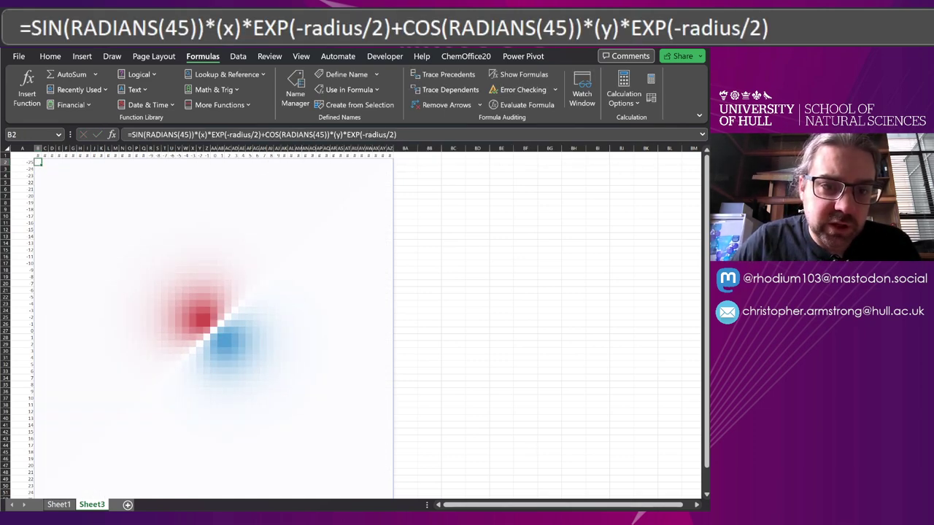
double_click(38, 161)
key(shift+Right)
key(shift+Right)
text(20)
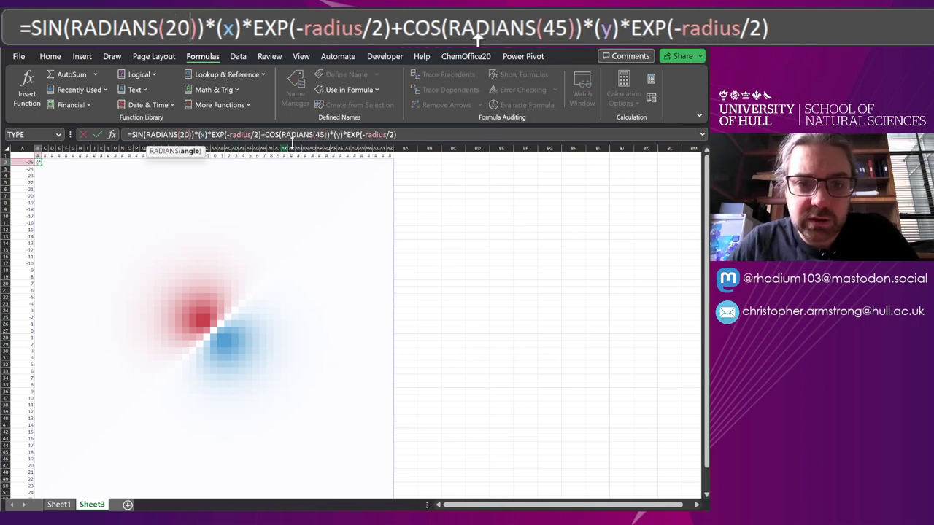
double_click(314, 134)
text(20)
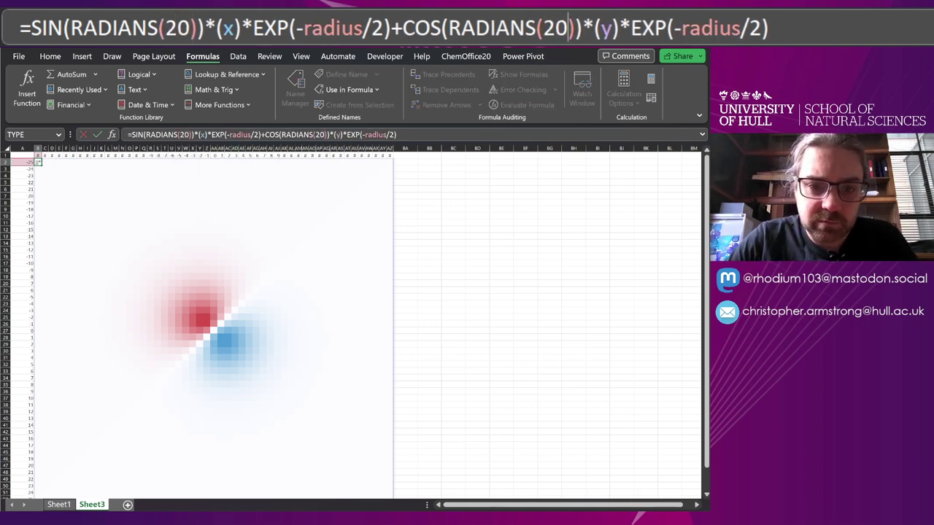
key(Return)
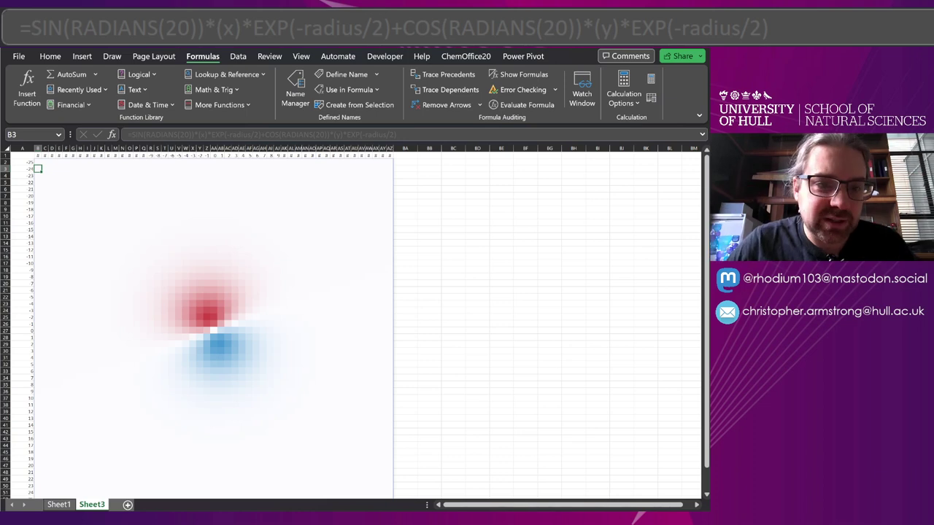
Weight the SIN term of B2's formula by 4, so that it starts =4*SIN(RADIANS(20))
click(37, 162)
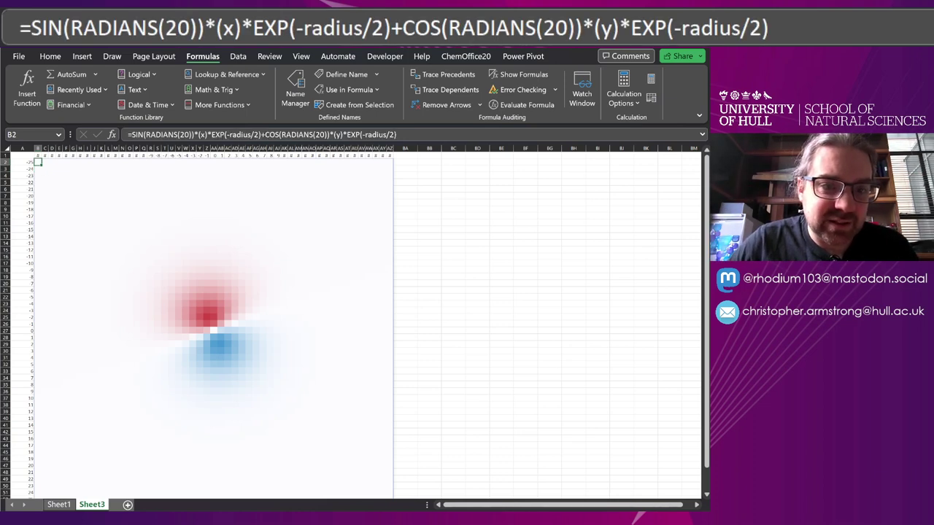
key(F2)
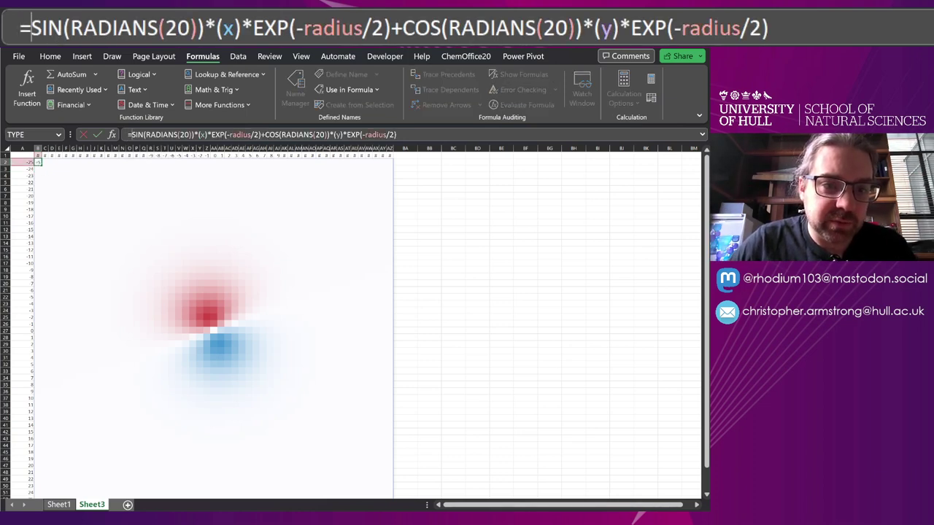
text(4*)
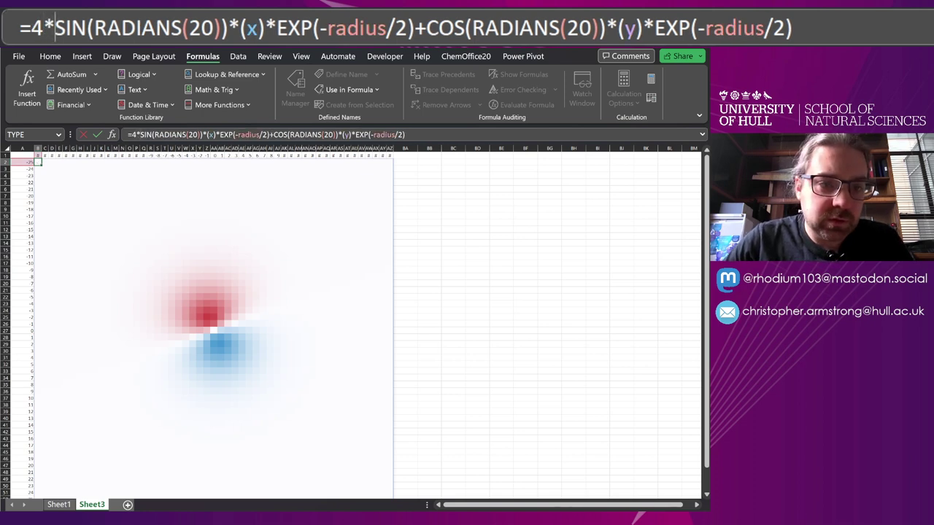
key(Return)
click(119, 252)
Set the angle in both the SIN and COS factors of B2's formula to -20
click(40, 161)
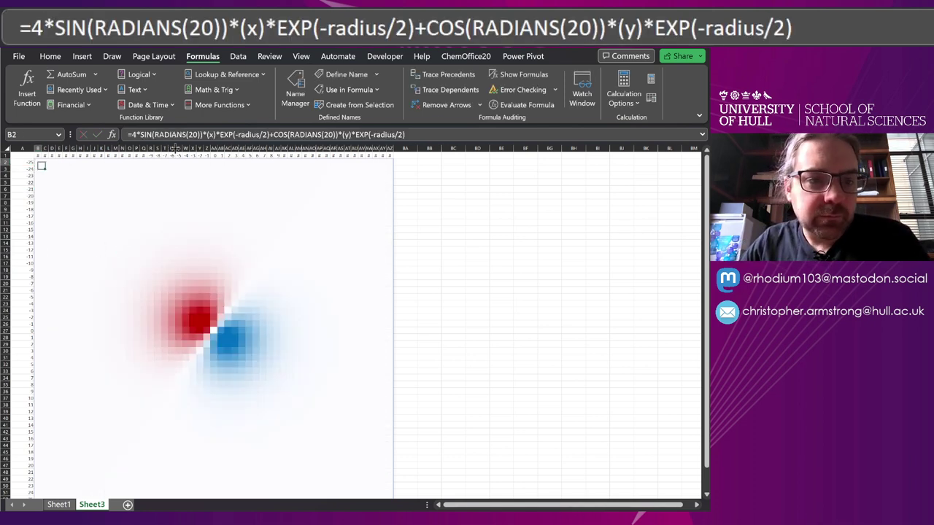
click(185, 134)
text(-)
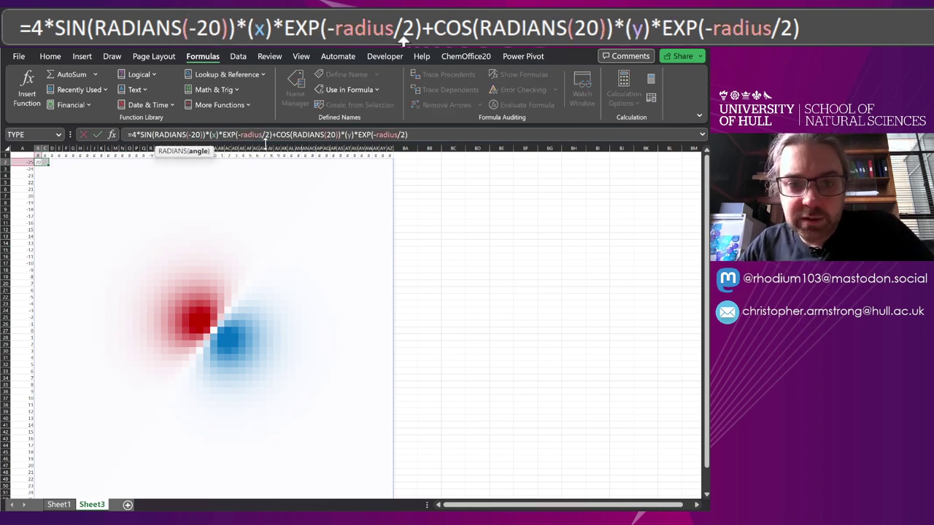
click(319, 134)
text(-)
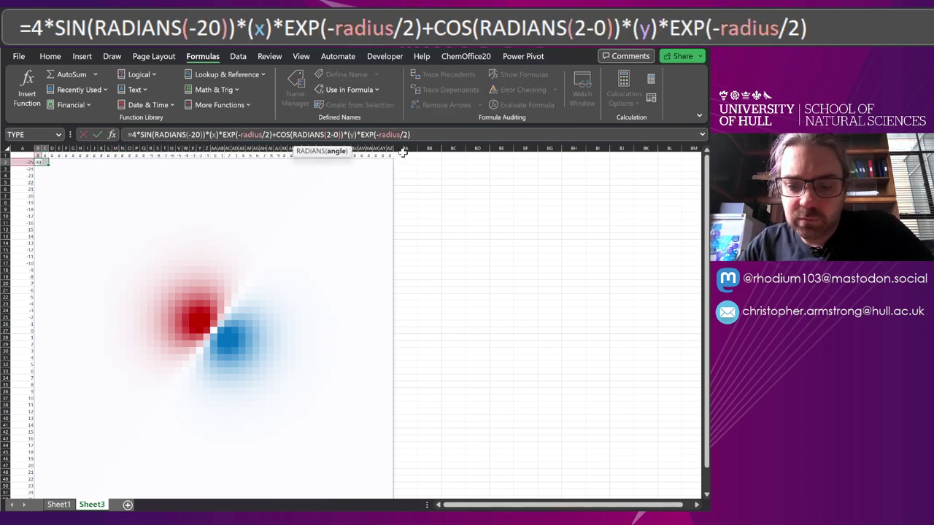
key(BackSpace)
key(BackSpace)
text(-2)
key(Return)
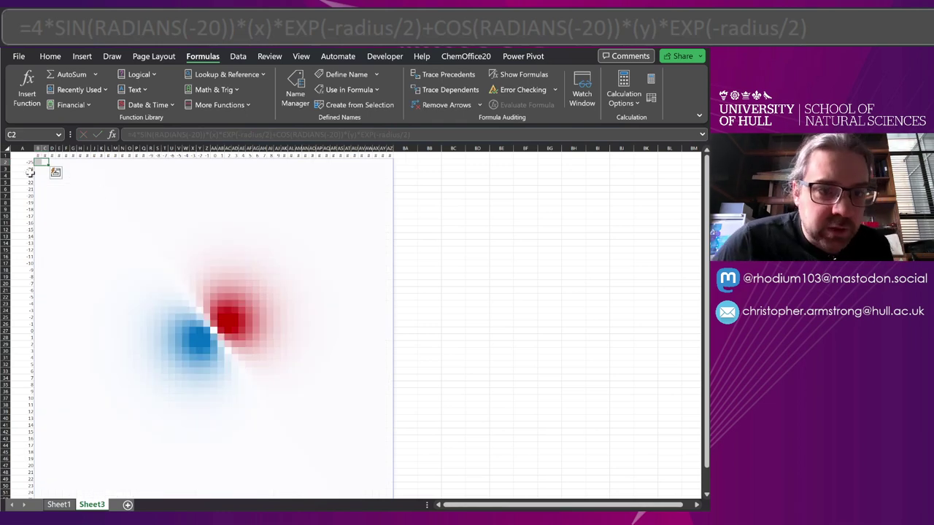
Remove the COS(RADIANS(-20)) and (y) factors from B2's second term, leaving only EXP(-radius/2) there
key(Left)
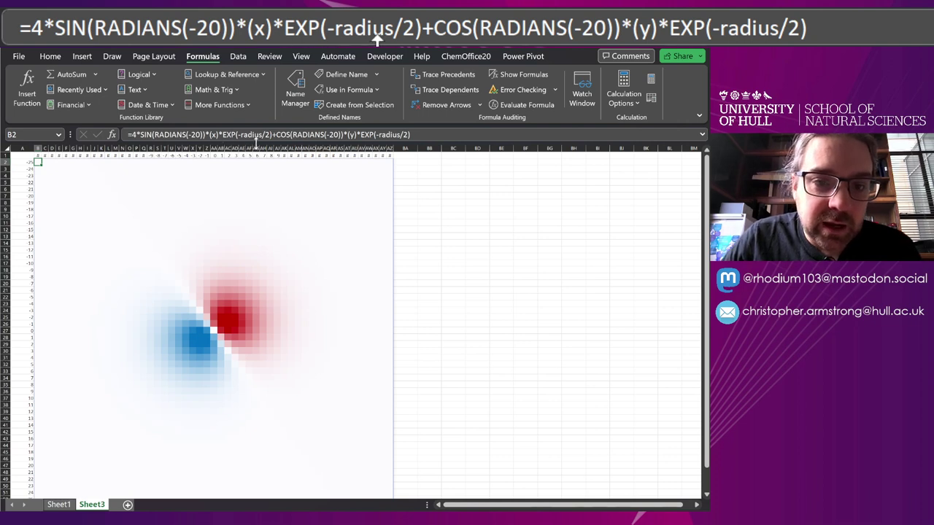
click(355, 134)
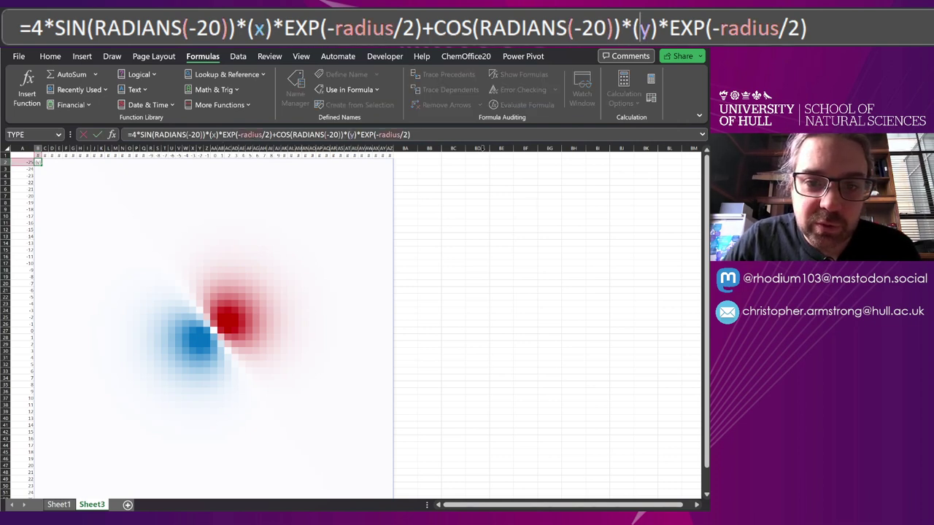
key(BackSpace)
key(Delete)
key(Delete)
key(Delete)
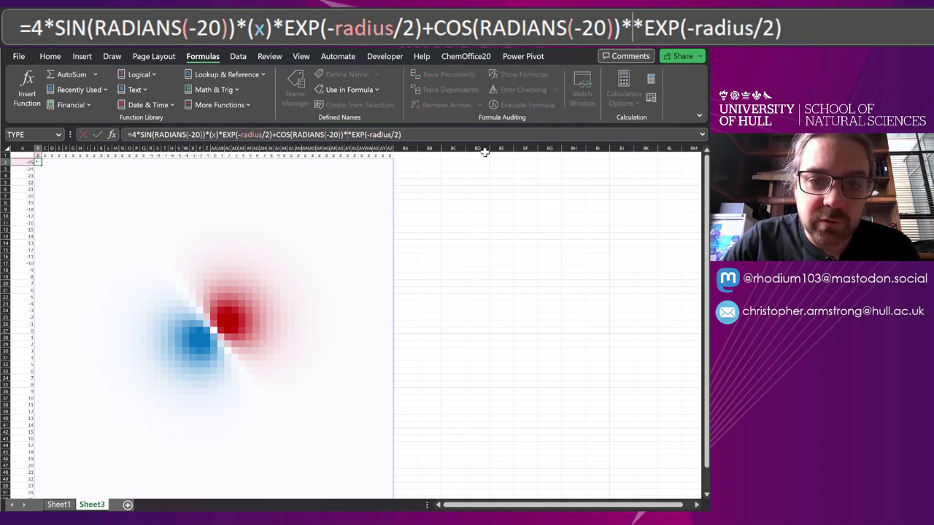
key(Left)
key(Left)
key(Left)
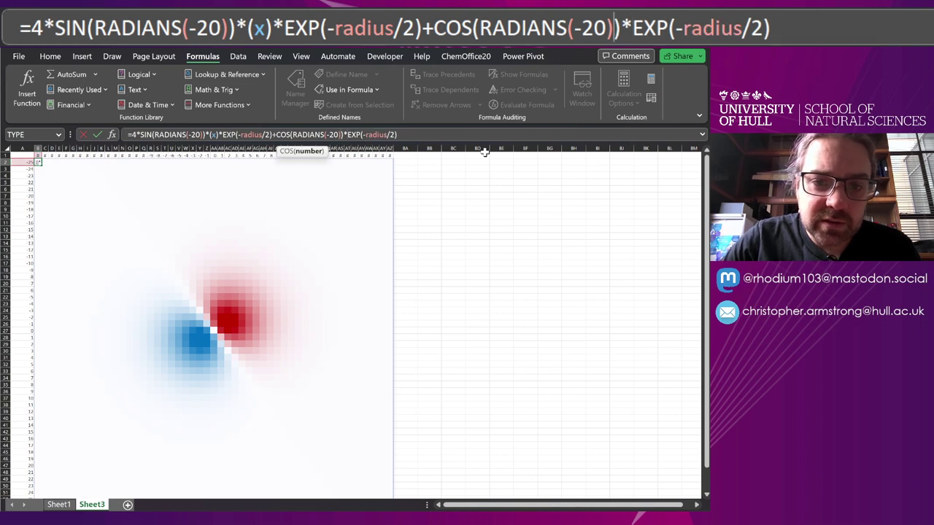
key(BackSpace)
key(BackSpace)
key(BackSpace)
key(BackSpace)
key(Delete)
key(BackSpace)
key(BackSpace)
key(BackSpace)
key(BackSpace)
key(BackSpace)
key(BackSpace)
key(BackSpace)
key(BackSpace)
key(BackSpace)
key(BackSpace)
key(BackSpace)
key(Delete)
key(Delete)
key(Delete)
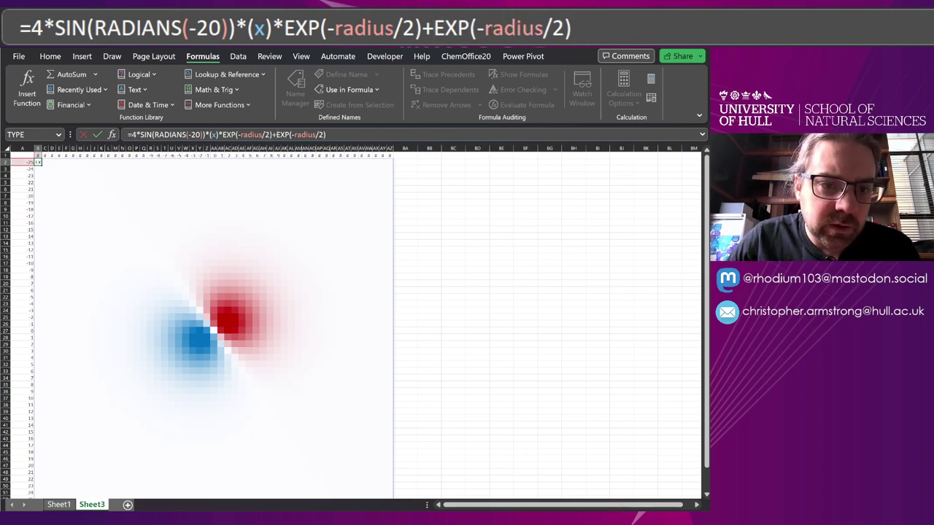
Remove the 4*SIN(RADIANS(-20)) factor from B2's first term, making the formula =(x)*EXP(-radius/2)+EXP(-radius/2)
key(shift+Right)
key(shift+Right)
key(shift+Right)
key(shift+Right)
key(shift+Right)
key(shift+Right)
key(shift+Right)
key(shift+Right)
key(shift+Right)
key(shift+Right)
key(shift+Right)
key(shift+Right)
key(shift+Right)
key(shift+Right)
key(shift+Right)
key(shift+Right)
key(shift+Right)
key(Delete)
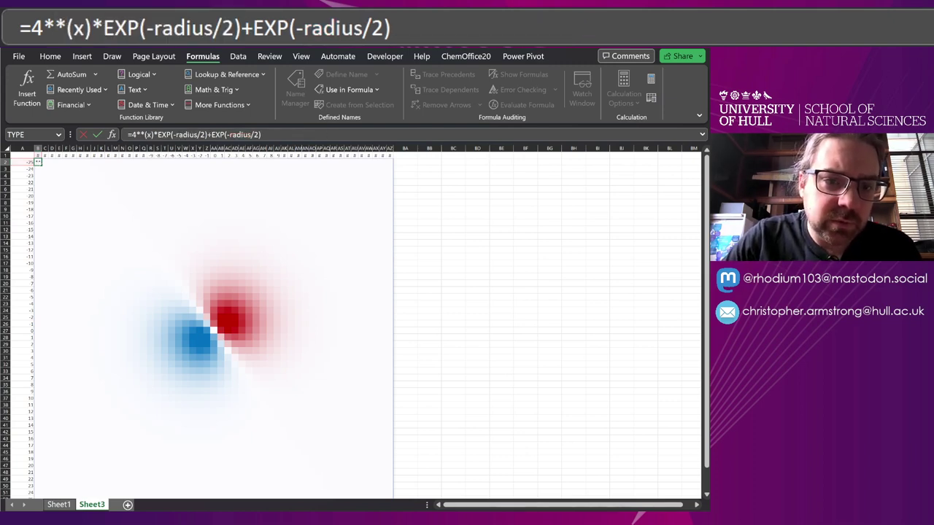
key(Delete)
key(BackSpace)
key(BackSpace)
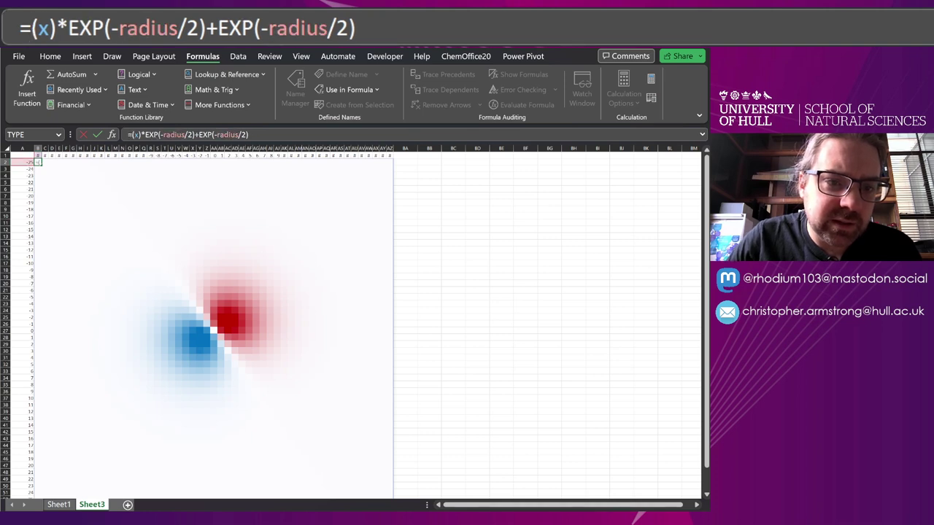
key(shift+Right)
key(shift+Right)
key(shift+Right)
key(shift+Right)
key(shift+Right)
key(shift+Right)
key(shift+Right)
key(shift+Right)
key(shift+Right)
key(shift+Right)
key(shift+Right)
key(shift+Right)
key(shift+Right)
key(shift+Right)
key(shift+Right)
key(shift+Right)
key(shift+Right)
key(shift+Right)
key(shift+Right)
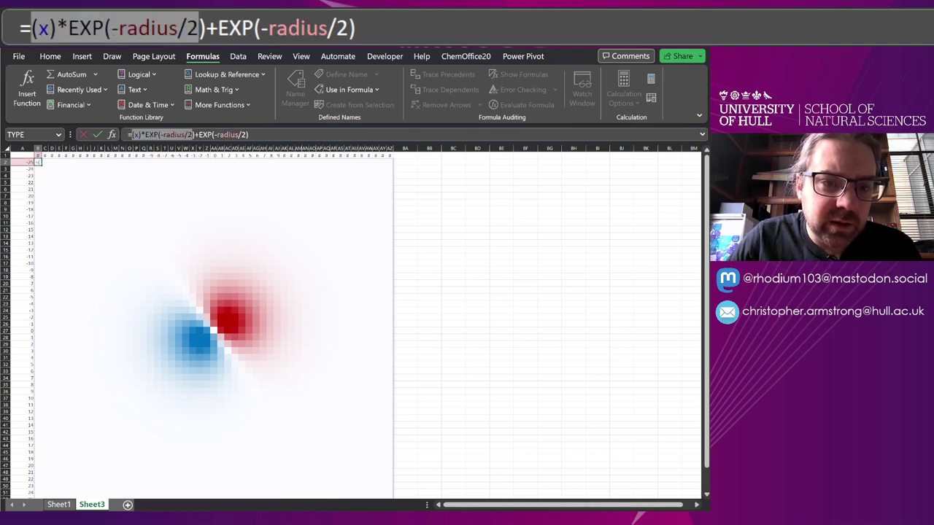
key(End)
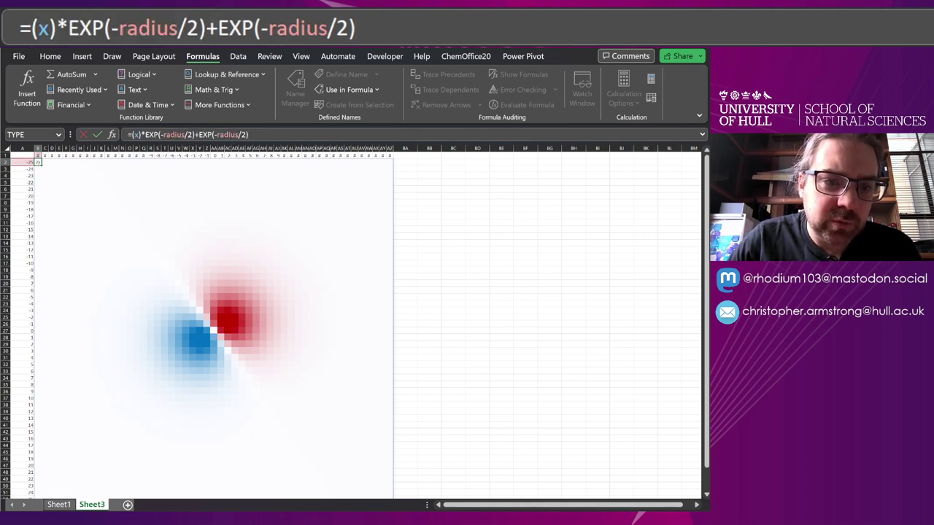
key(Return)
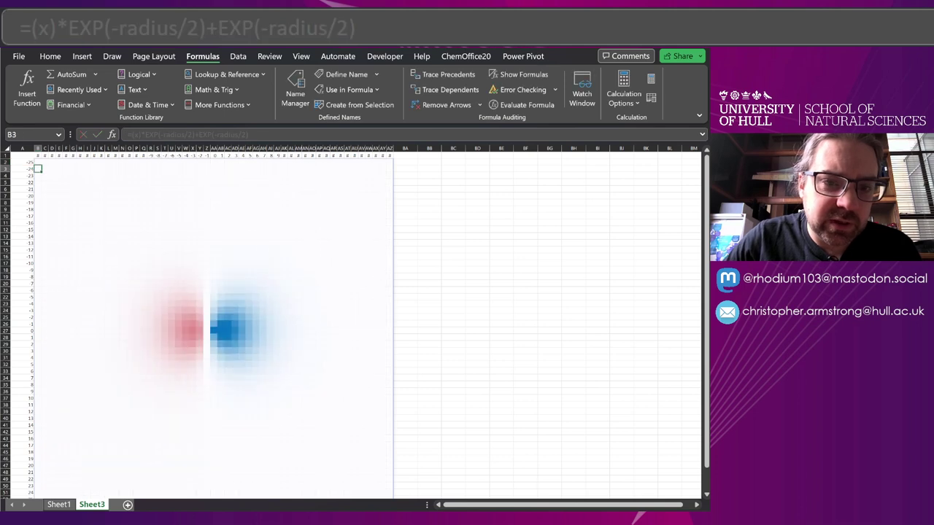
Multiply the x term in B2 by 5, making the formula =5*(x)*EXP(-radius/2)+EXP(-radius/2)
click(37, 161)
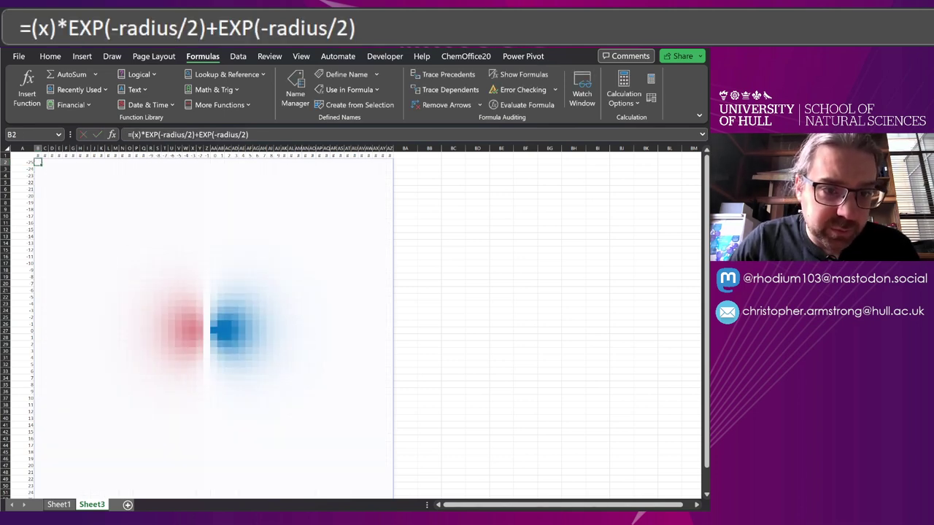
key(F2)
text(5*)
key(Return)
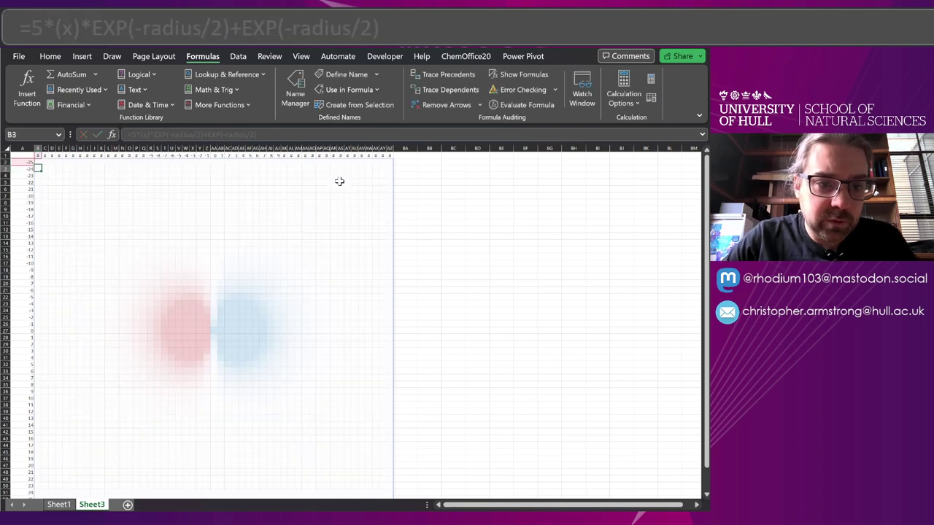
Enclose both terms in brackets so the factor 5 scales the whole sum, giving =5*((x)*EXP(-radius/2)+EXP(-radius/2))
click(38, 161)
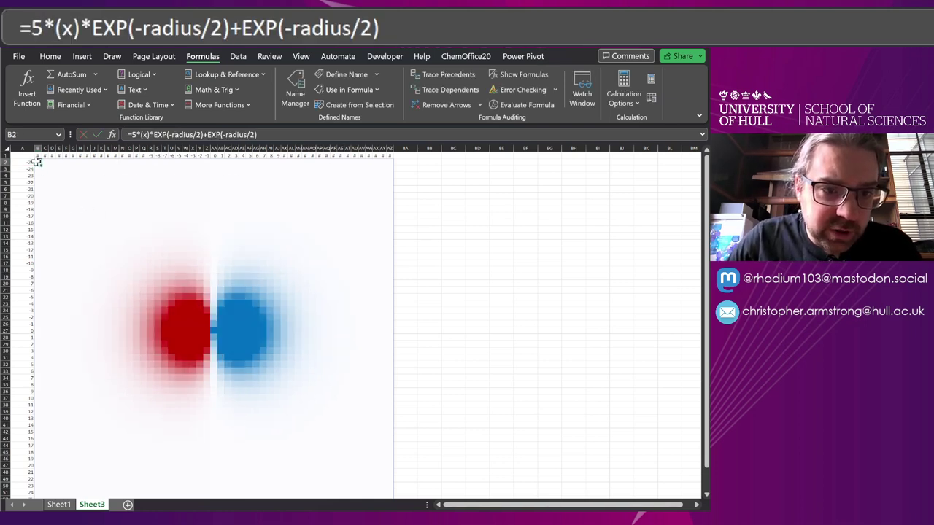
key(F2)
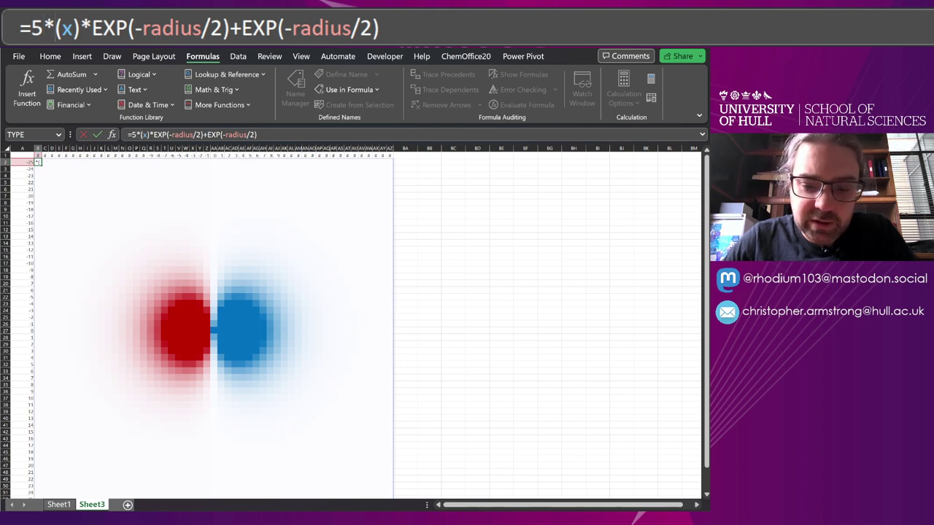
text(()
click(290, 134)
text())
key(Return)
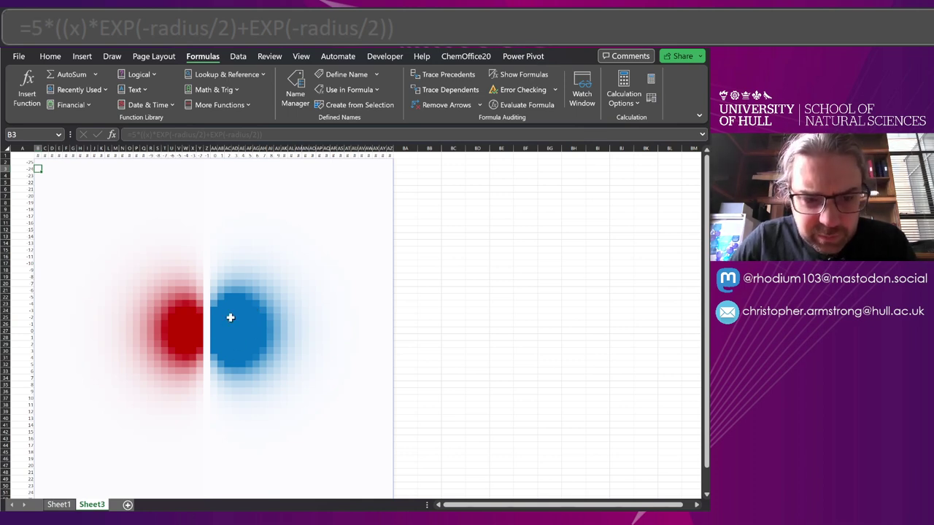
Weight the plain exponential term in B2 by 2, making =5*((x)*EXP(-radius/2)+2*EXP(-radius/2)), and switch to Sheet1
click(38, 162)
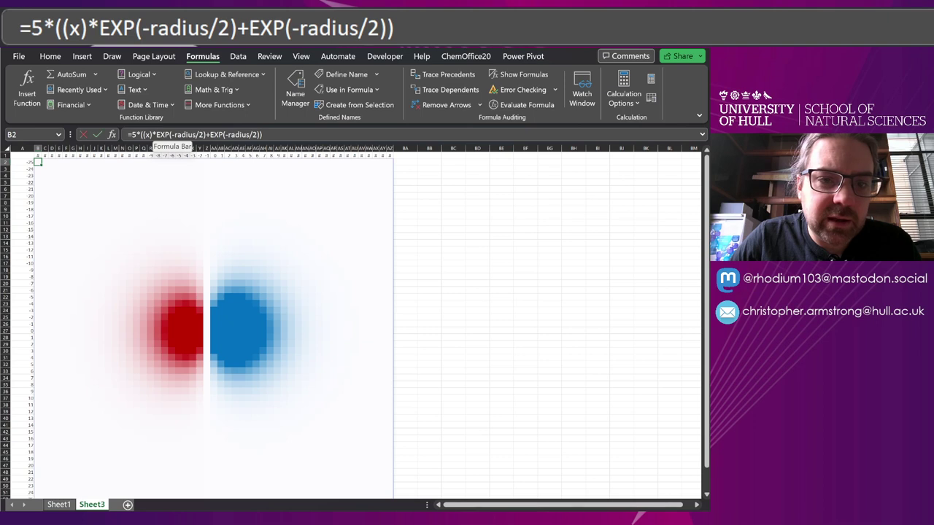
click(392, 138)
text(2*)
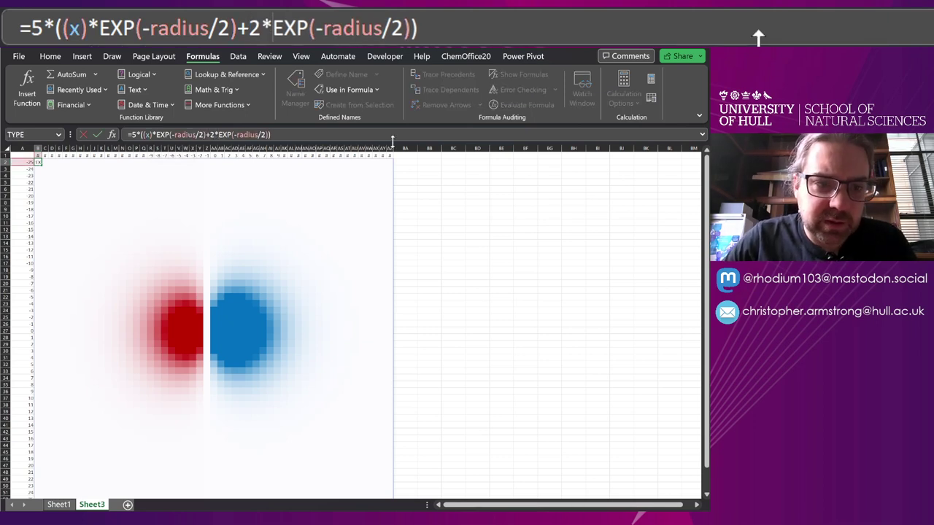
key(Return)
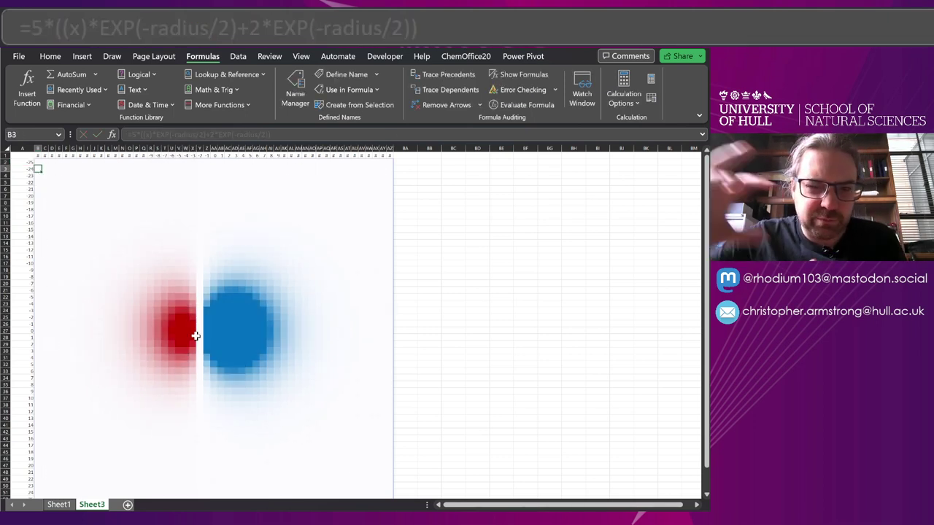
key(Up)
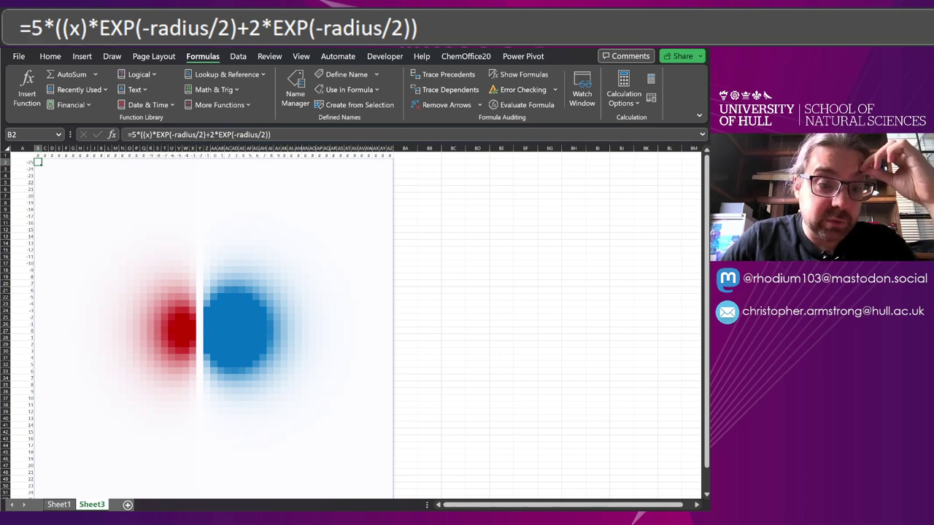
click(58, 504)
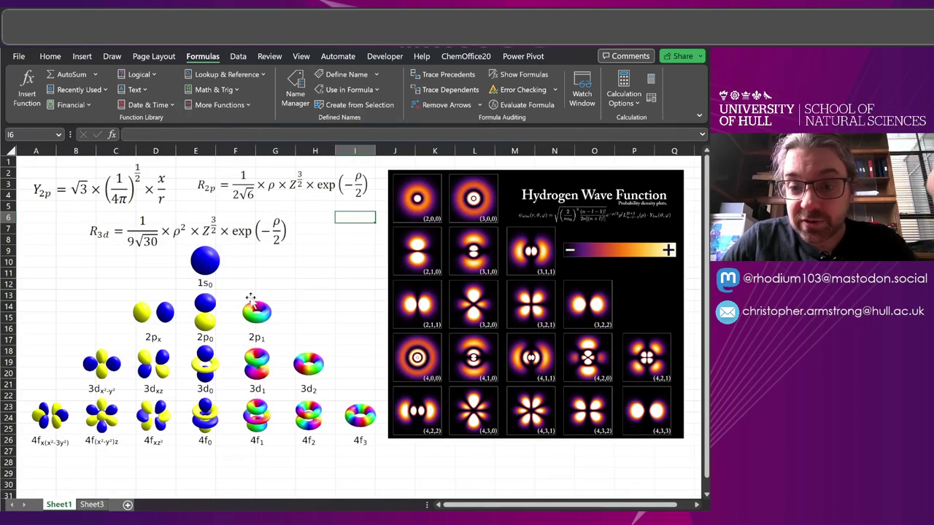